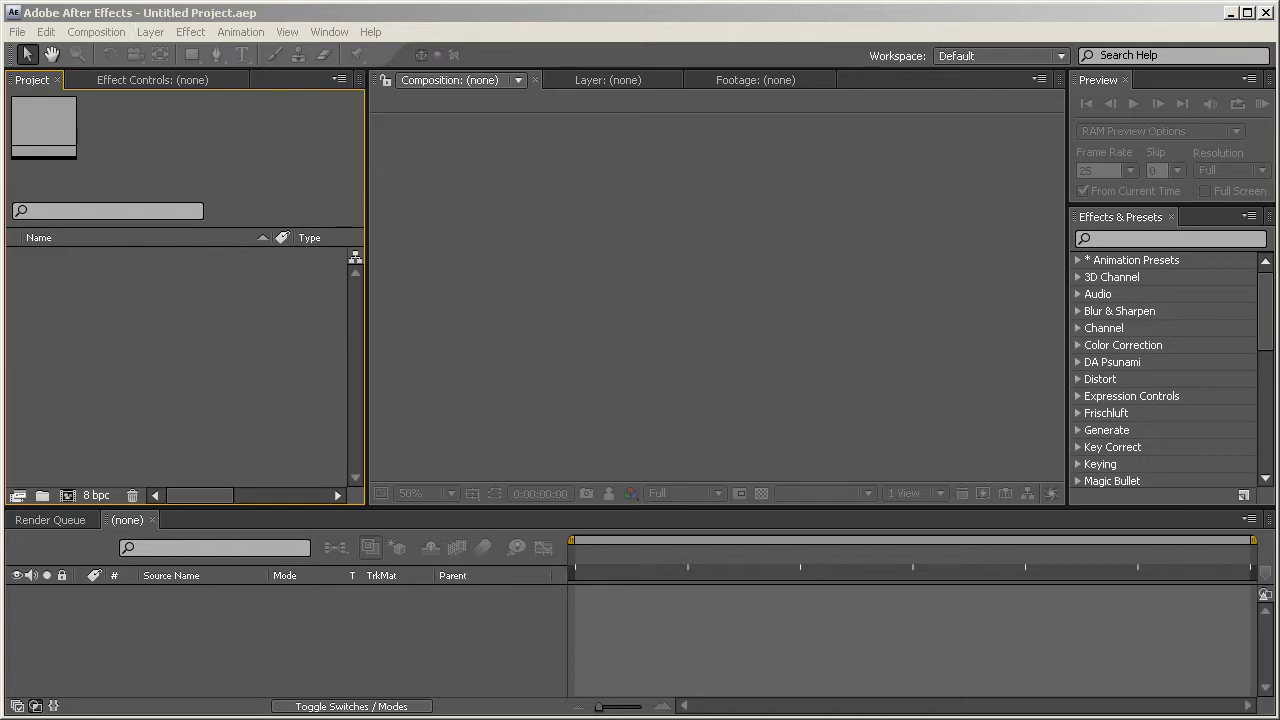
# Start importing a file and browse up from the Tracks folder to the fraps folder
pyautogui.rightClick(205, 333)
pyautogui.moveTo(240, 394)
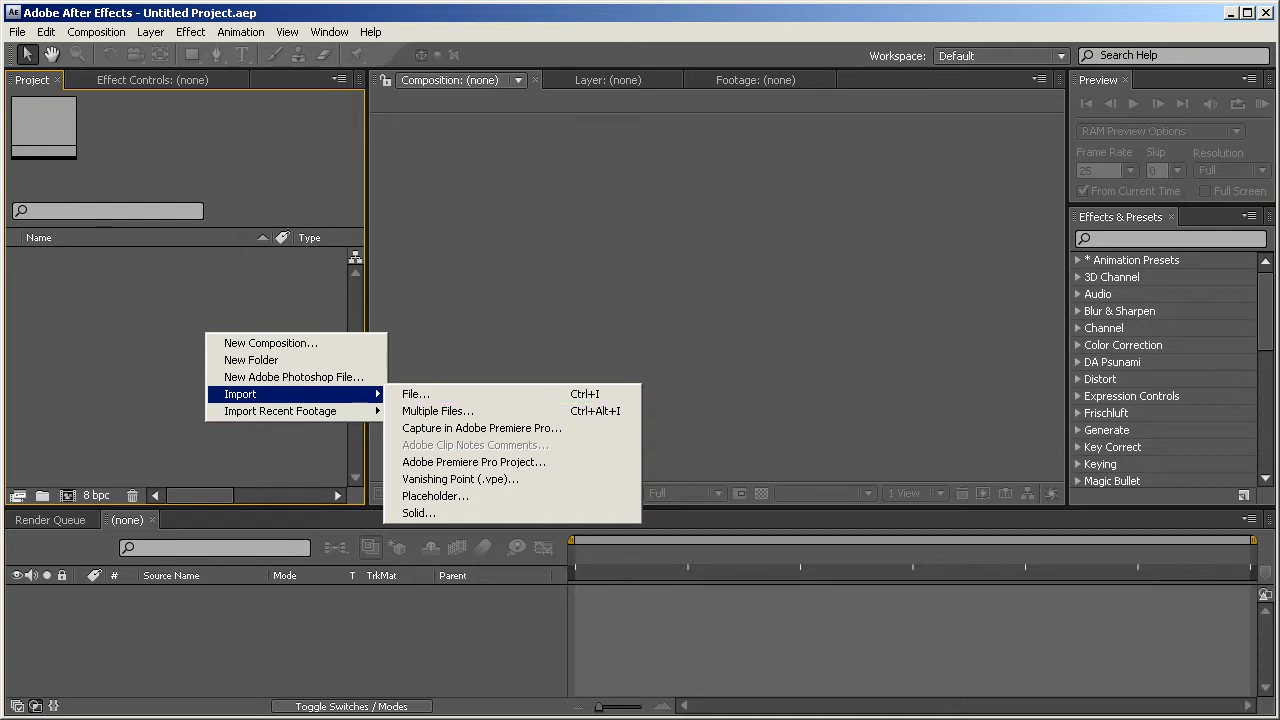
pyautogui.click(416, 394)
pyautogui.click(478, 312)
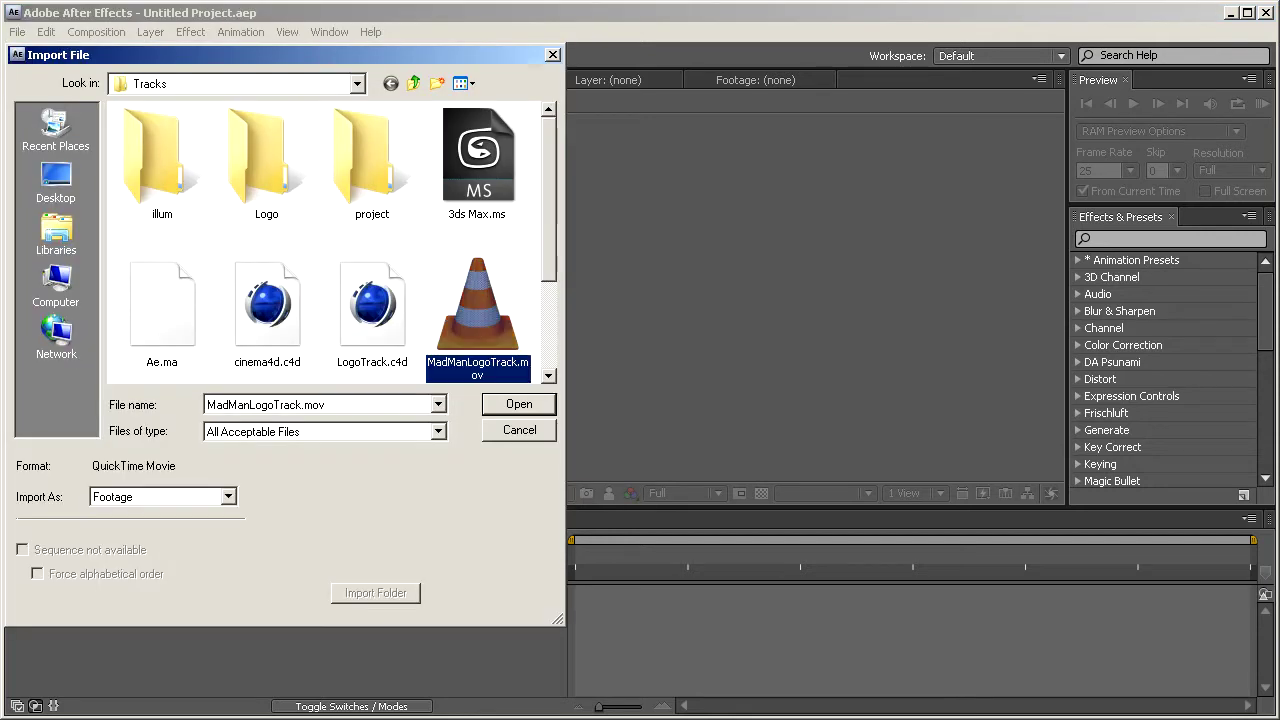
pyautogui.click(413, 83)
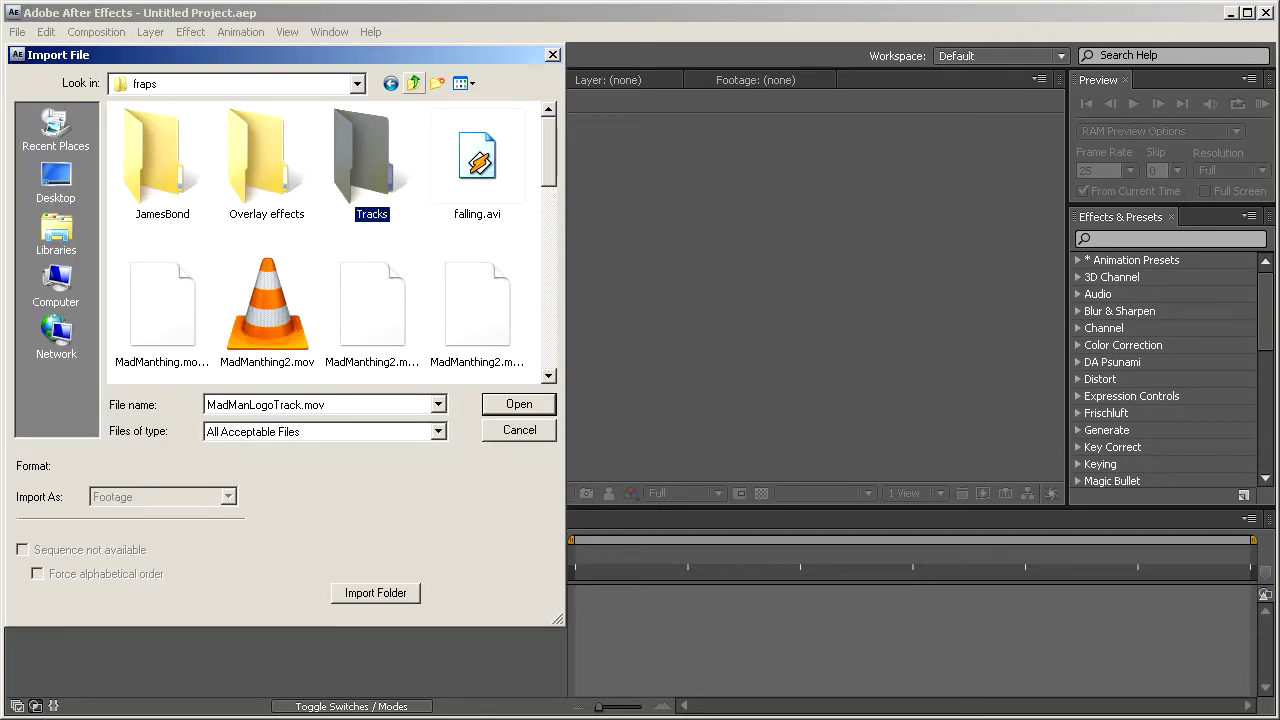
# Try to import MadManthing2.mov.sfk and MadManthing.mov.tmp from the fraps folder
pyautogui.doubleClick(372, 308)
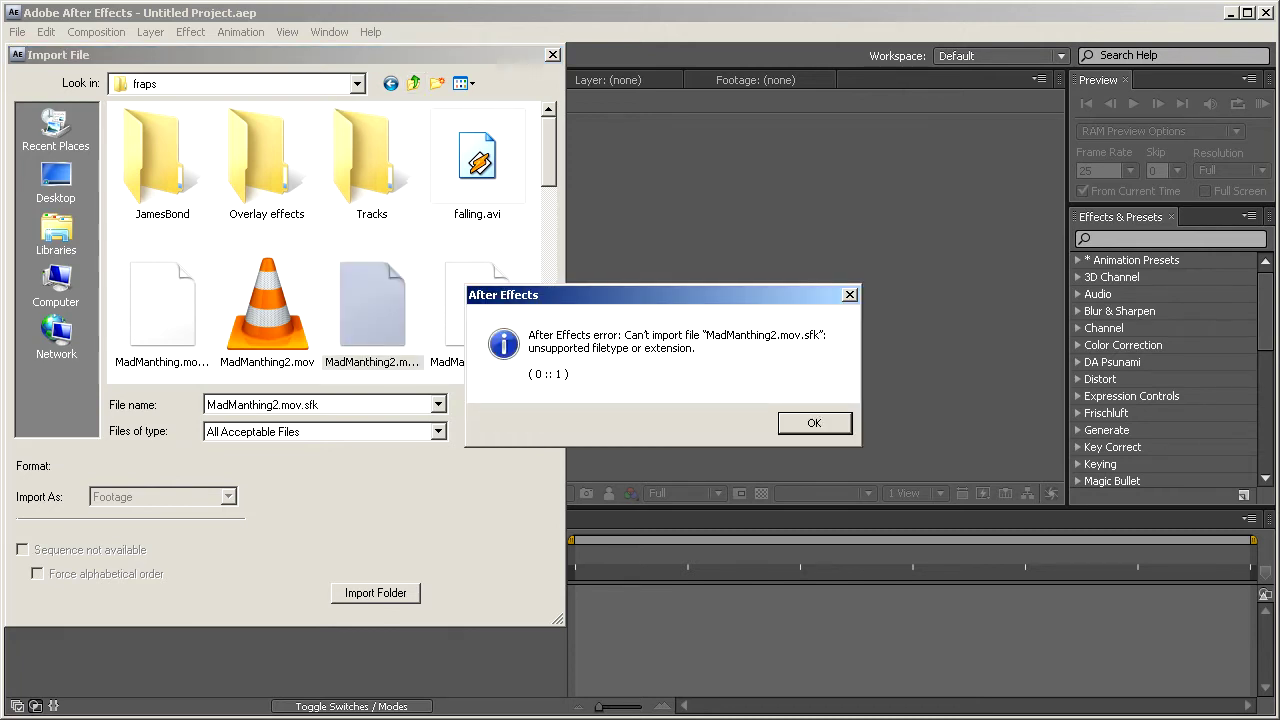
pyautogui.press('Return')
pyautogui.doubleClick(162, 308)
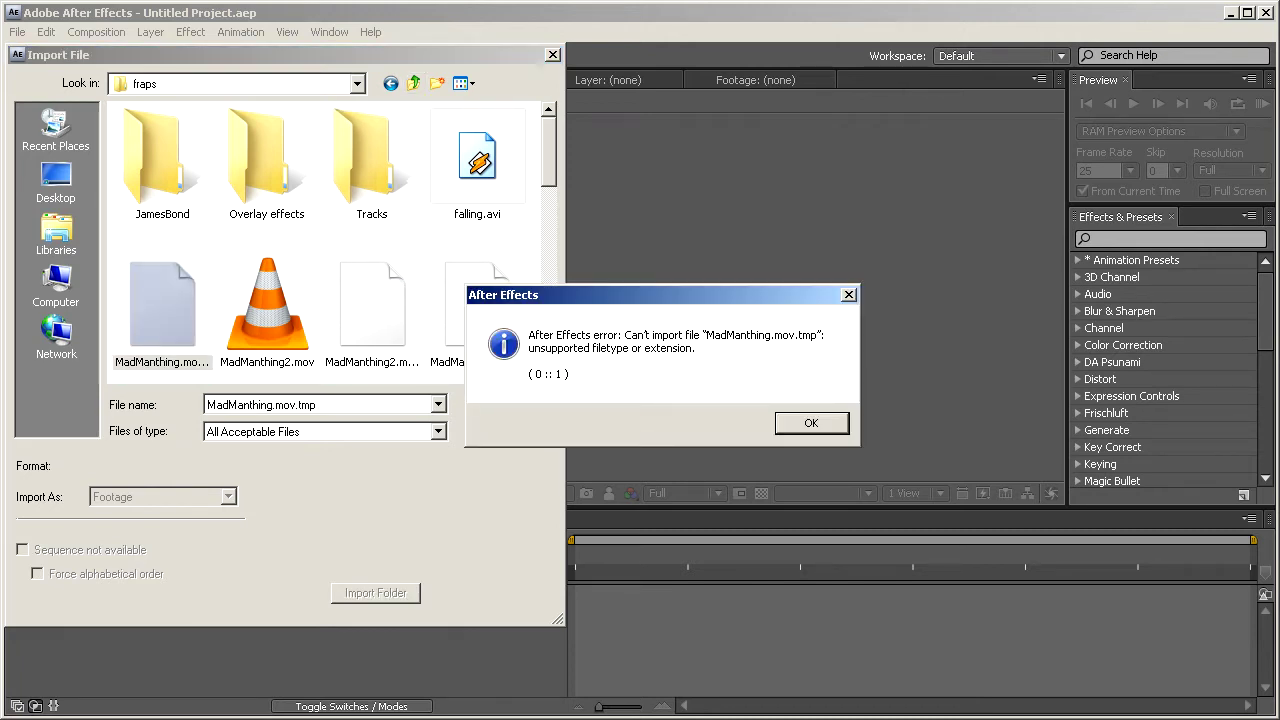
pyautogui.press('Return')
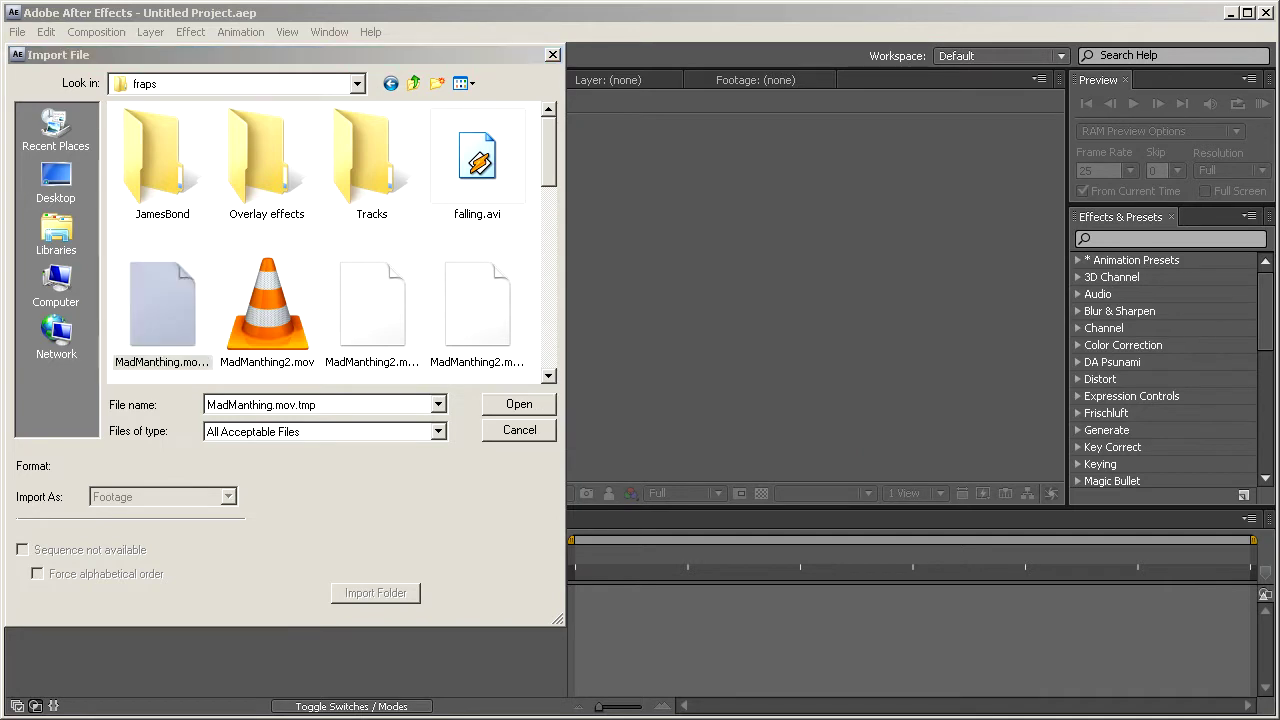
# Find shot001-ineye-fps.avi in the fraps folder and import it as footage
pyautogui.click(267, 308)
pyautogui.scroll(-1, 267, 308)
pyautogui.click(372, 304)
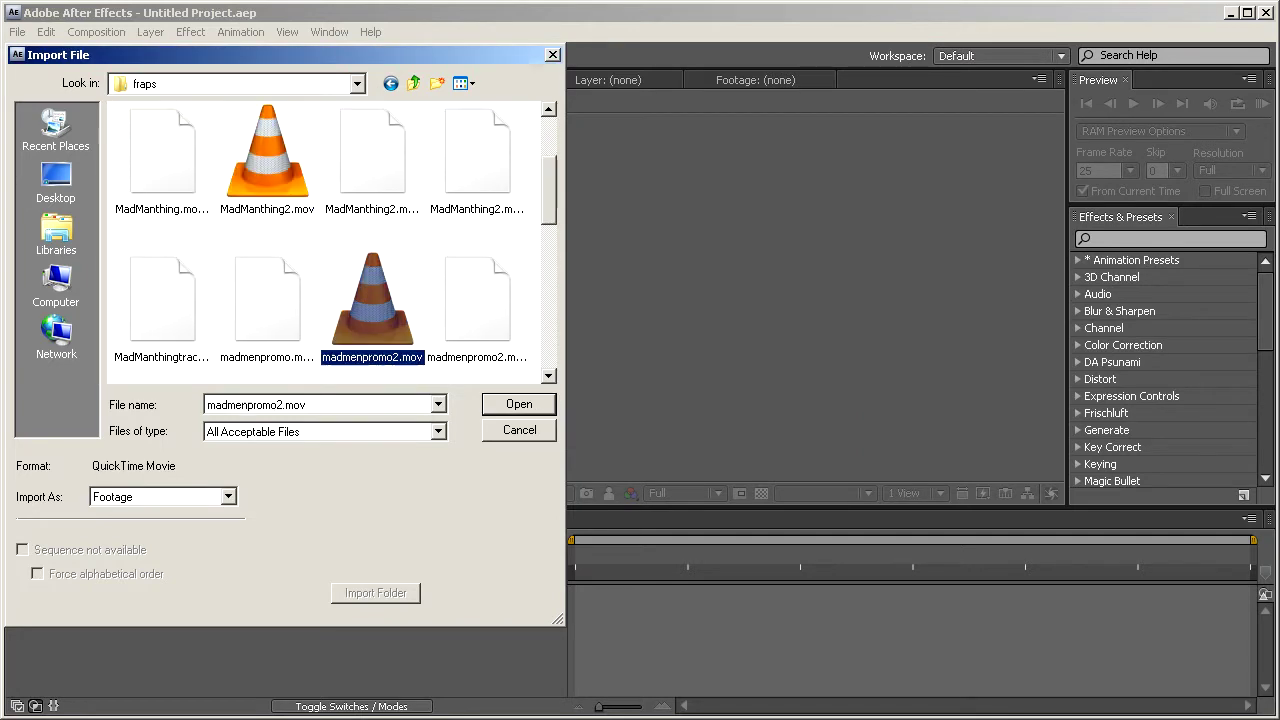
pyautogui.scroll(-1, 372, 304)
pyautogui.scroll(-3, 330, 240)
pyautogui.click(477, 175)
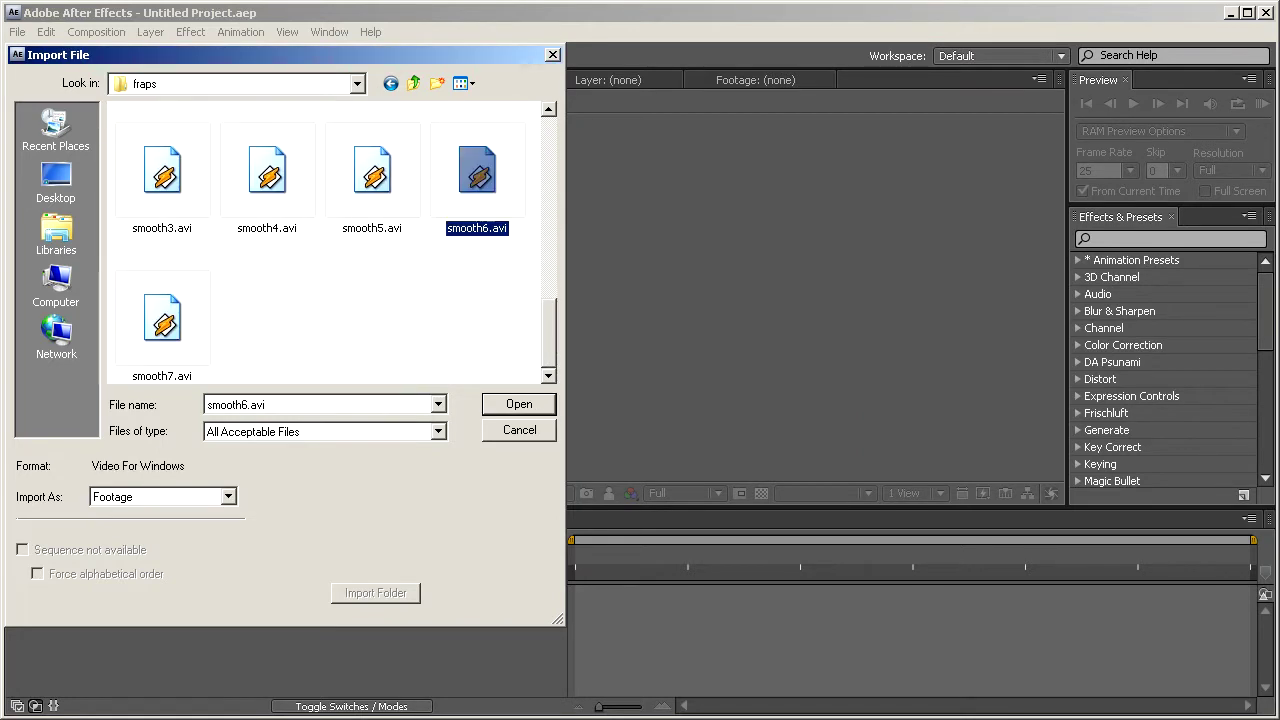
pyautogui.scroll(1, 330, 240)
pyautogui.click(477, 172)
pyautogui.click(267, 172)
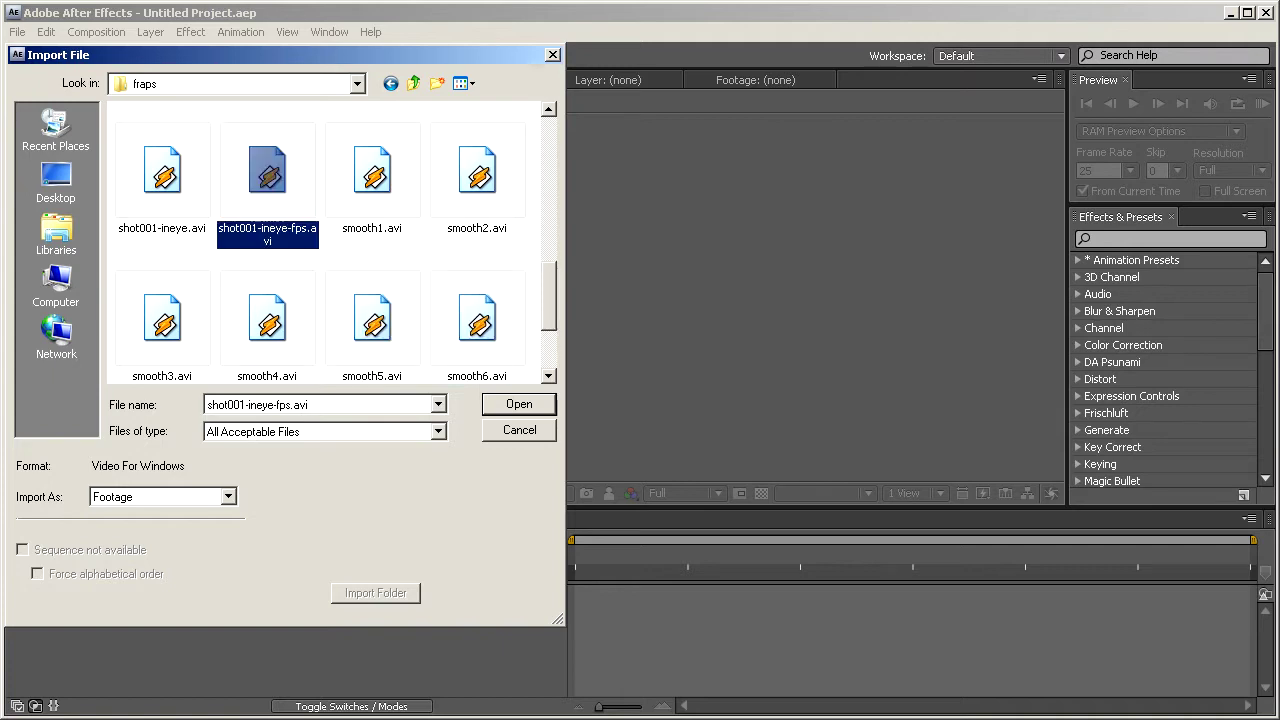
pyautogui.click(56, 182)
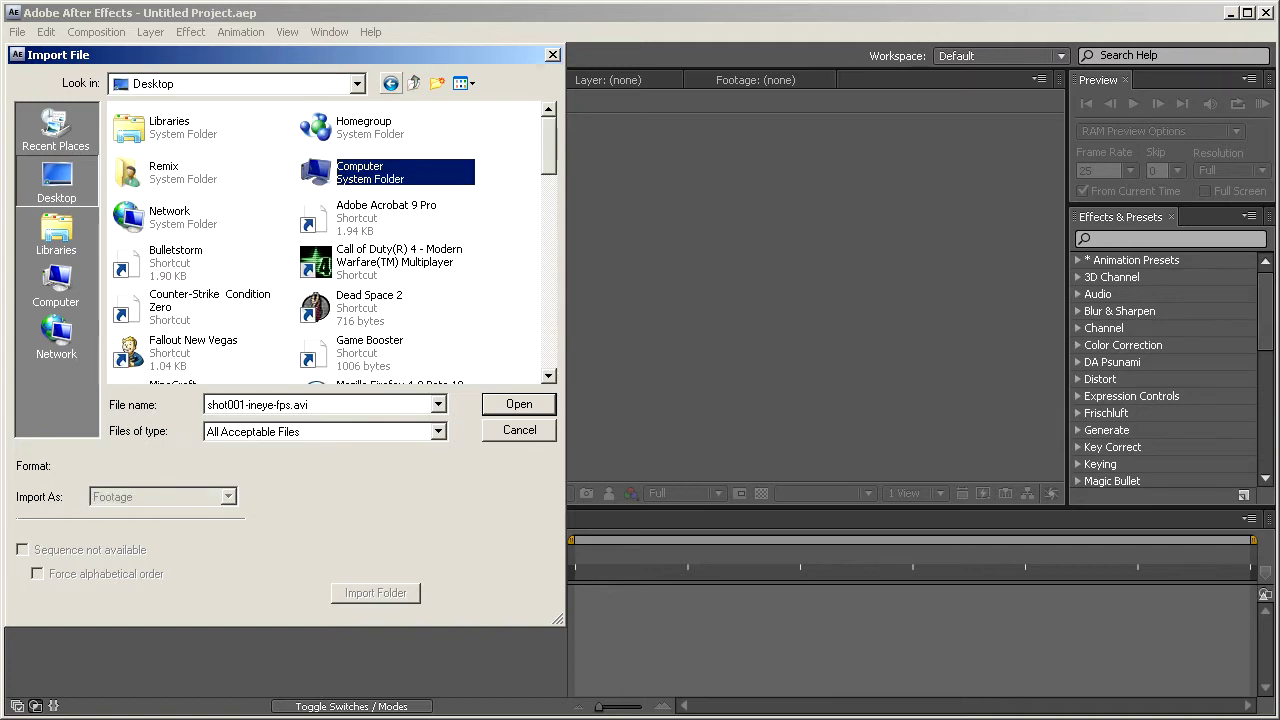
pyautogui.click(391, 84)
pyautogui.press('Return')
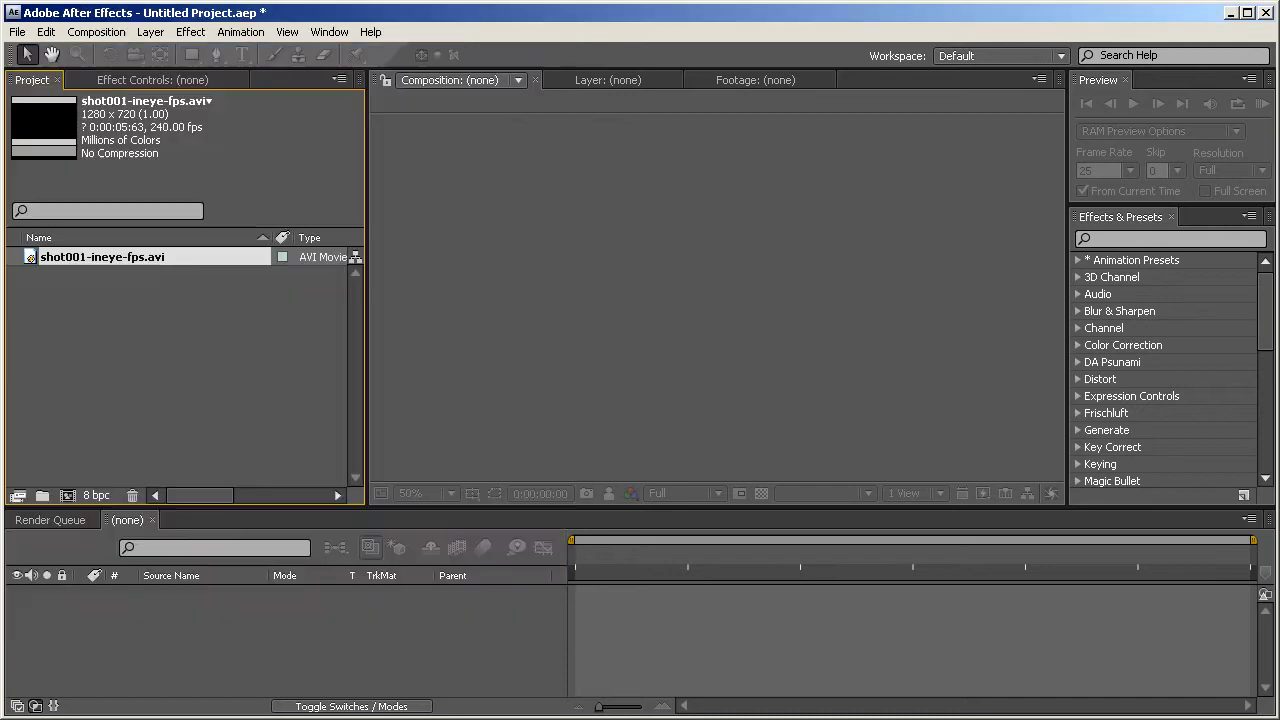
# Create a composition from shot001-ineye-fps.avi and move the current time to 0:00:02:46
pyautogui.moveTo(102, 257); pyautogui.dragTo(68, 496)
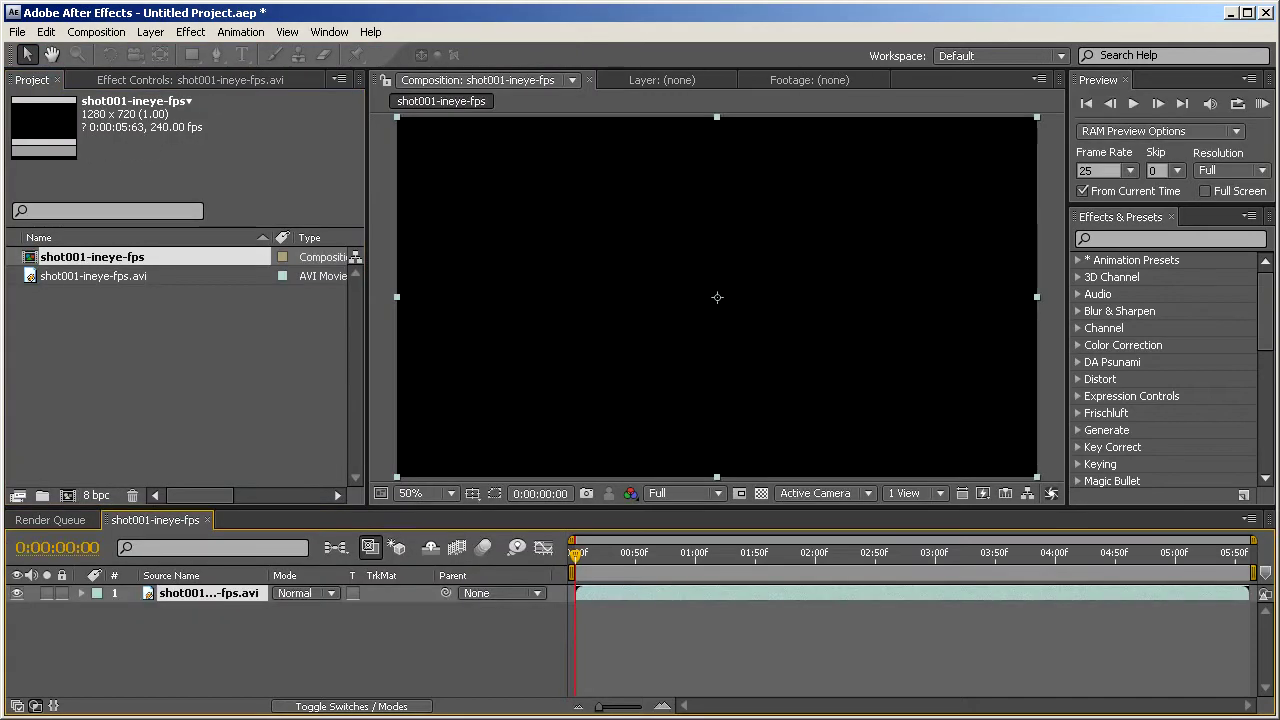
pyautogui.moveTo(577, 555); pyautogui.dragTo(713, 555)
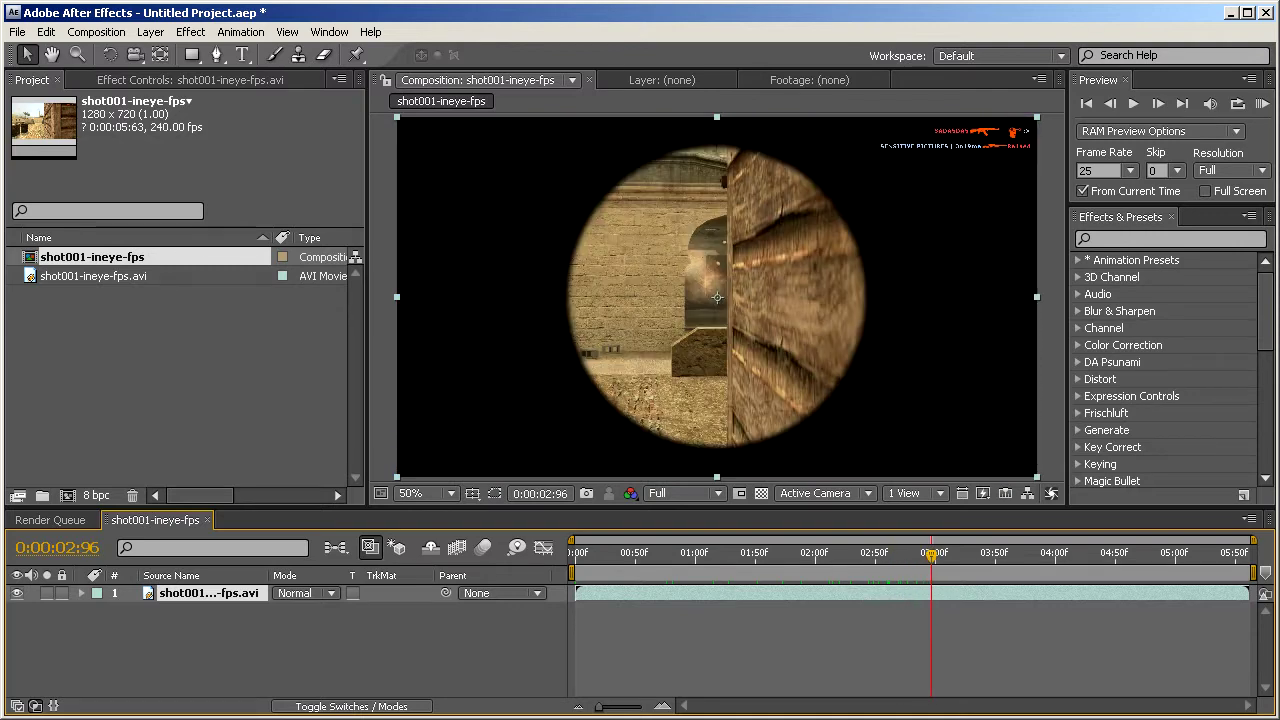
pyautogui.moveTo(931, 555); pyautogui.dragTo(871, 555)
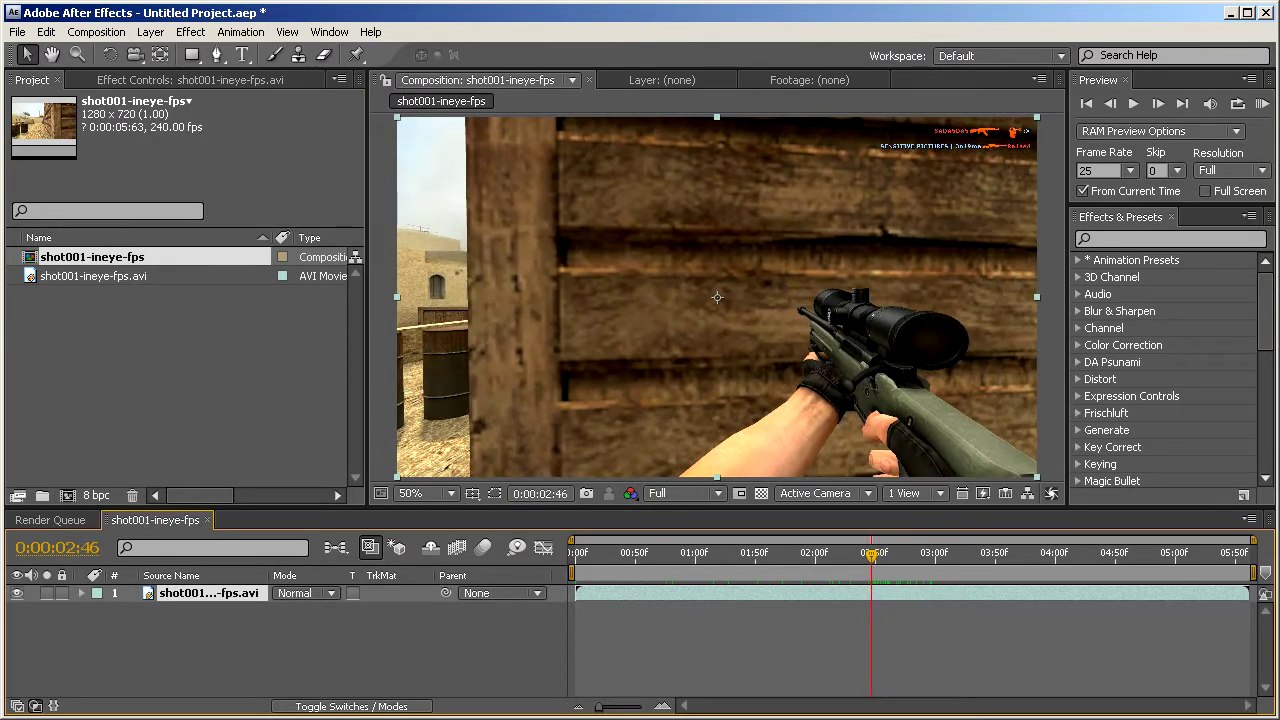
# Narrow the work area to four frames starting at 0:00:02:46 and trim the composition to it
pyautogui.moveTo(572, 573); pyautogui.dragTo(870, 573)
pyautogui.rightClick(883, 574)
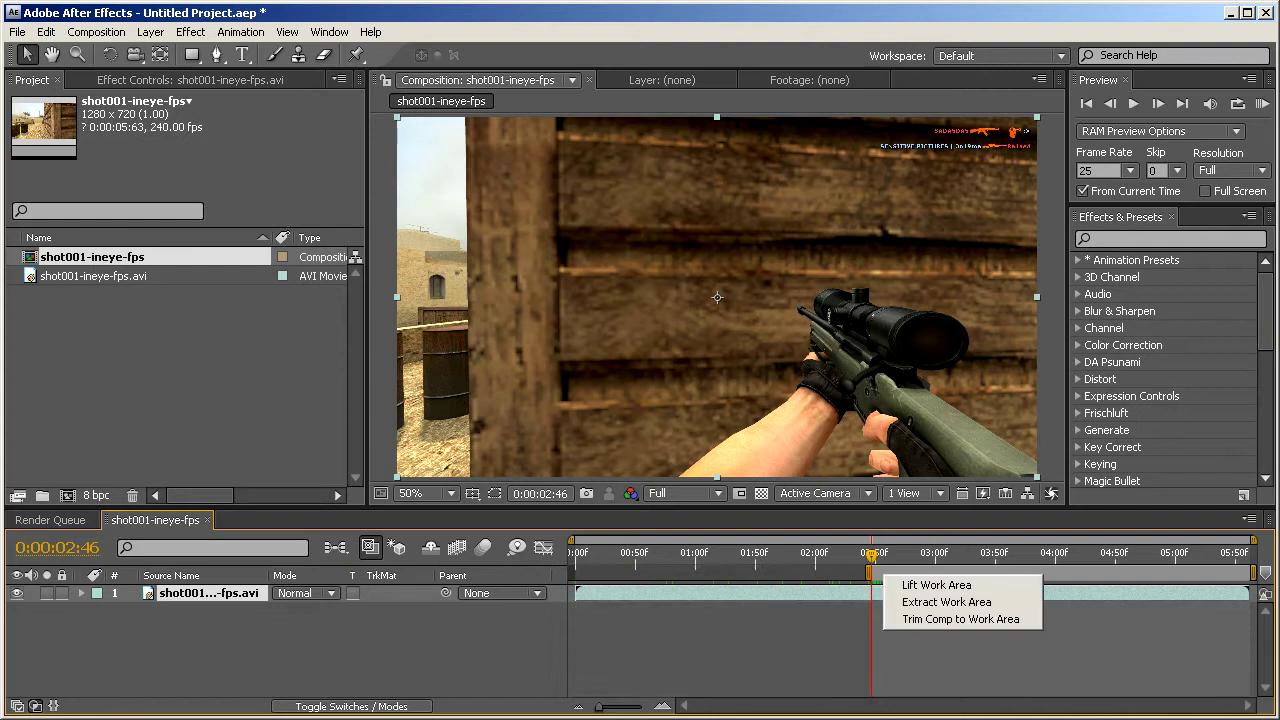
pyautogui.press('Escape')
pyautogui.moveTo(1253, 572); pyautogui.dragTo(876, 572)
pyautogui.rightClick(874, 575)
pyautogui.click(951, 620)
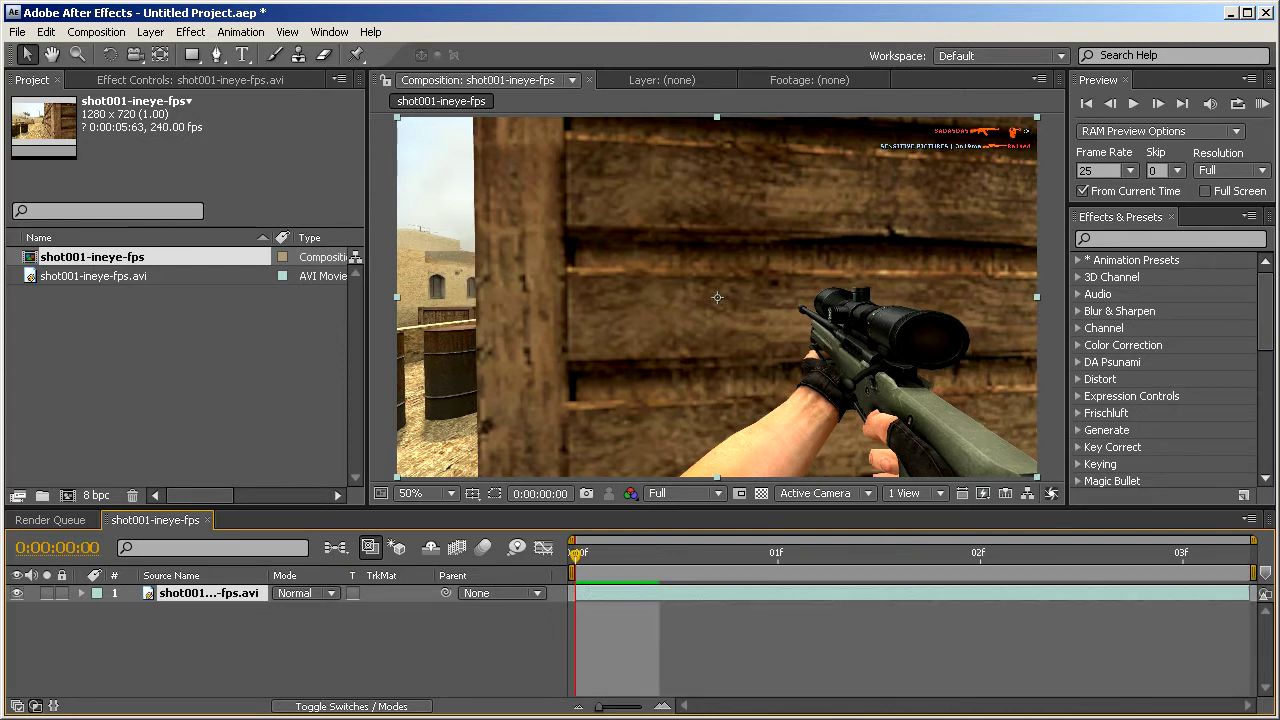
# Preview the trimmed composition and check the duration in its composition settings
pyautogui.press('space')
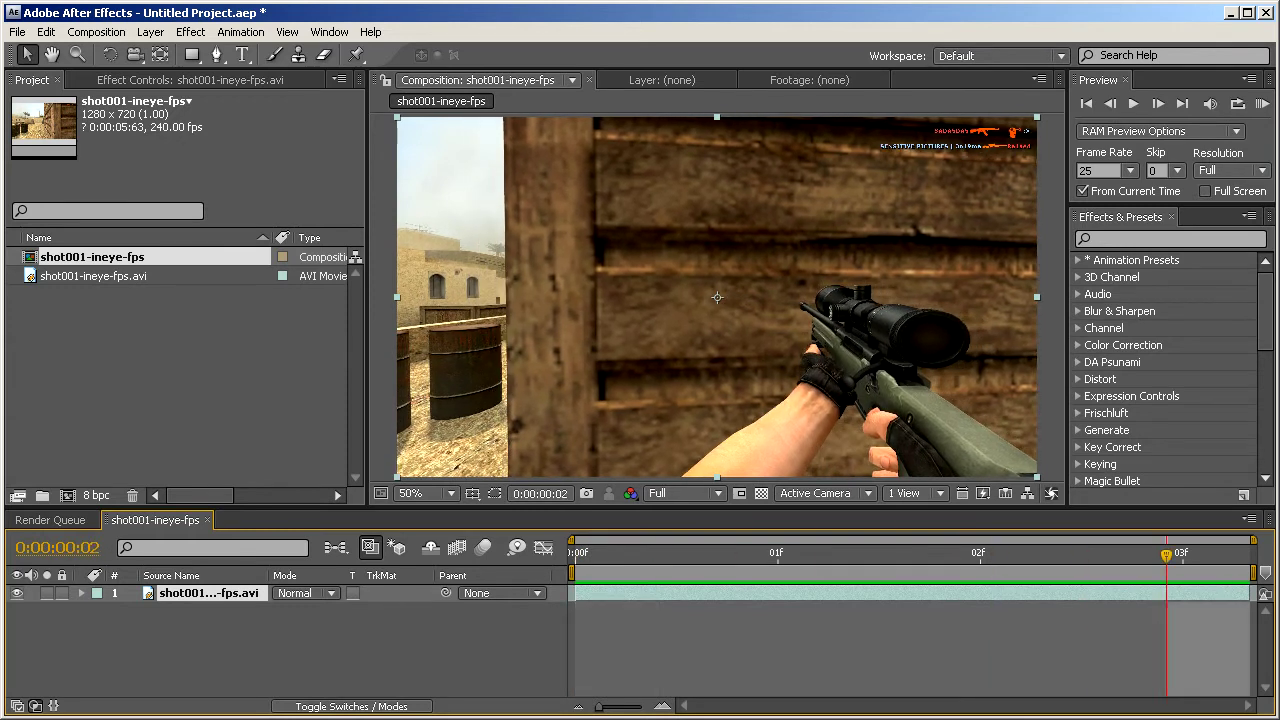
pyautogui.rightClick(830, 609)
pyautogui.click(880, 645)
pyautogui.click(911, 560)
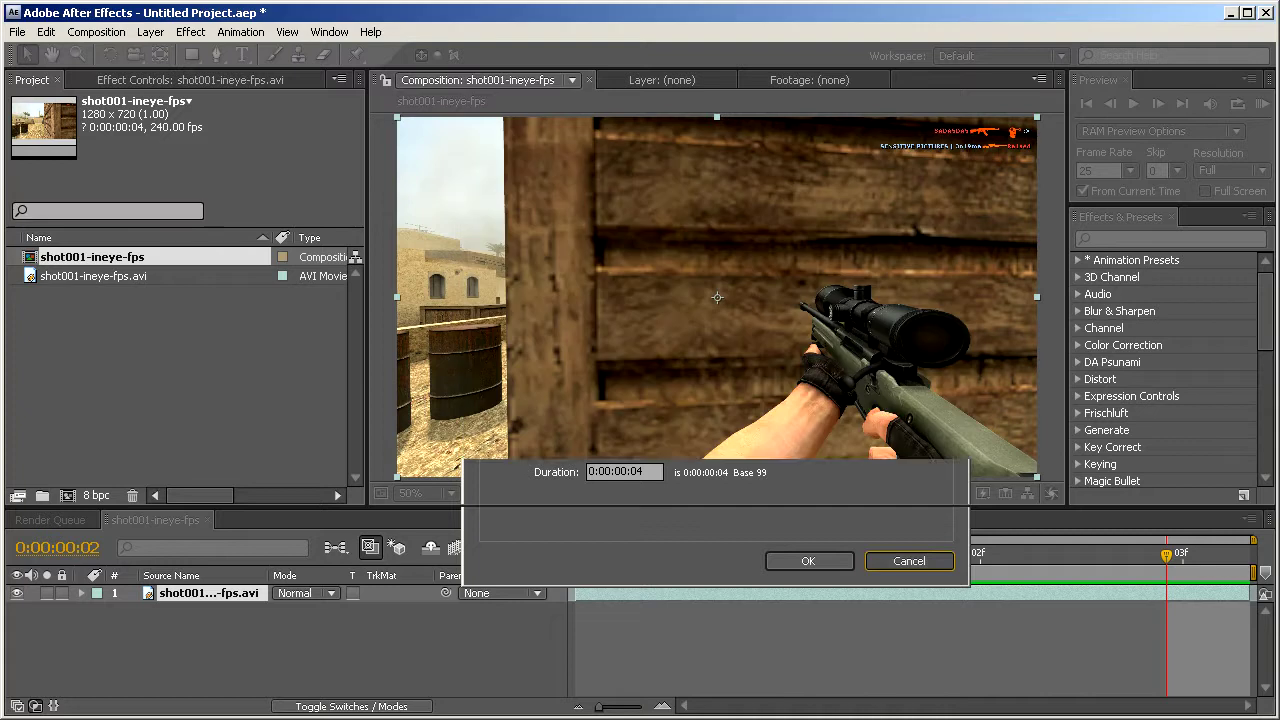
# Shift the footage layer in time so another part of the clip fills the trimmed composition
pyautogui.moveTo(1248, 593); pyautogui.dragTo(827, 593)
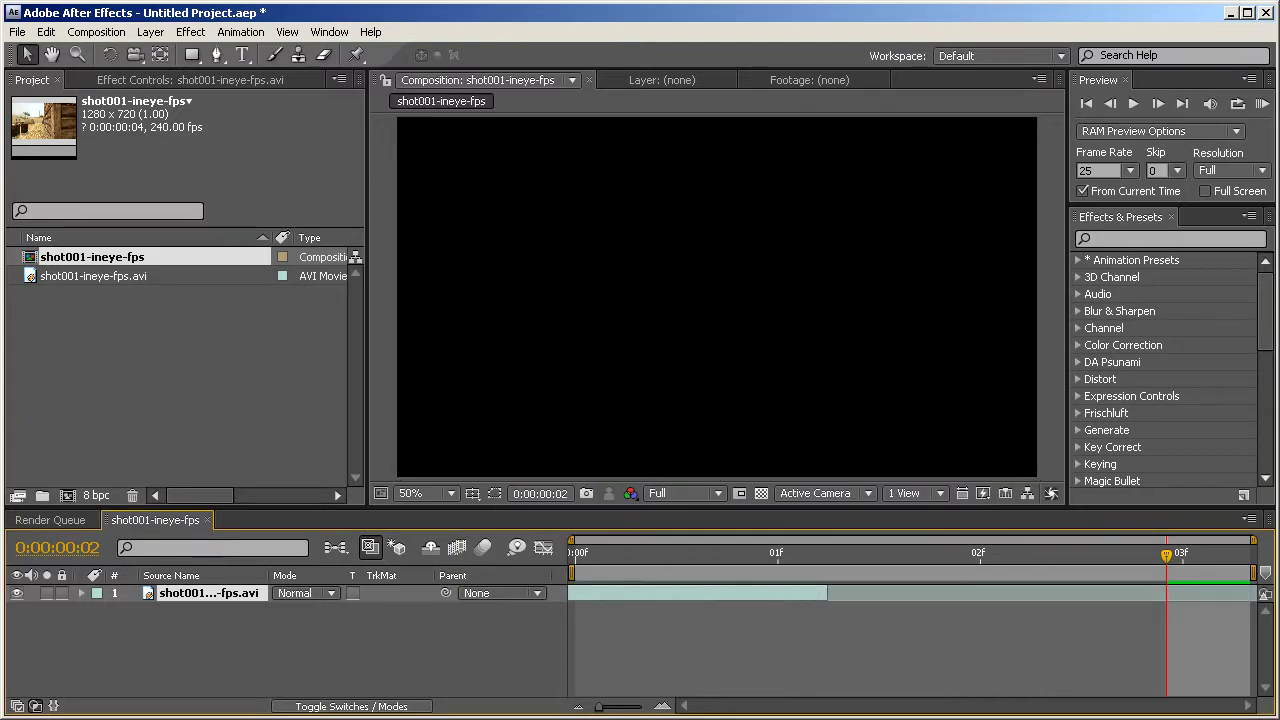
pyautogui.moveTo(1248, 593); pyautogui.dragTo(743, 593)
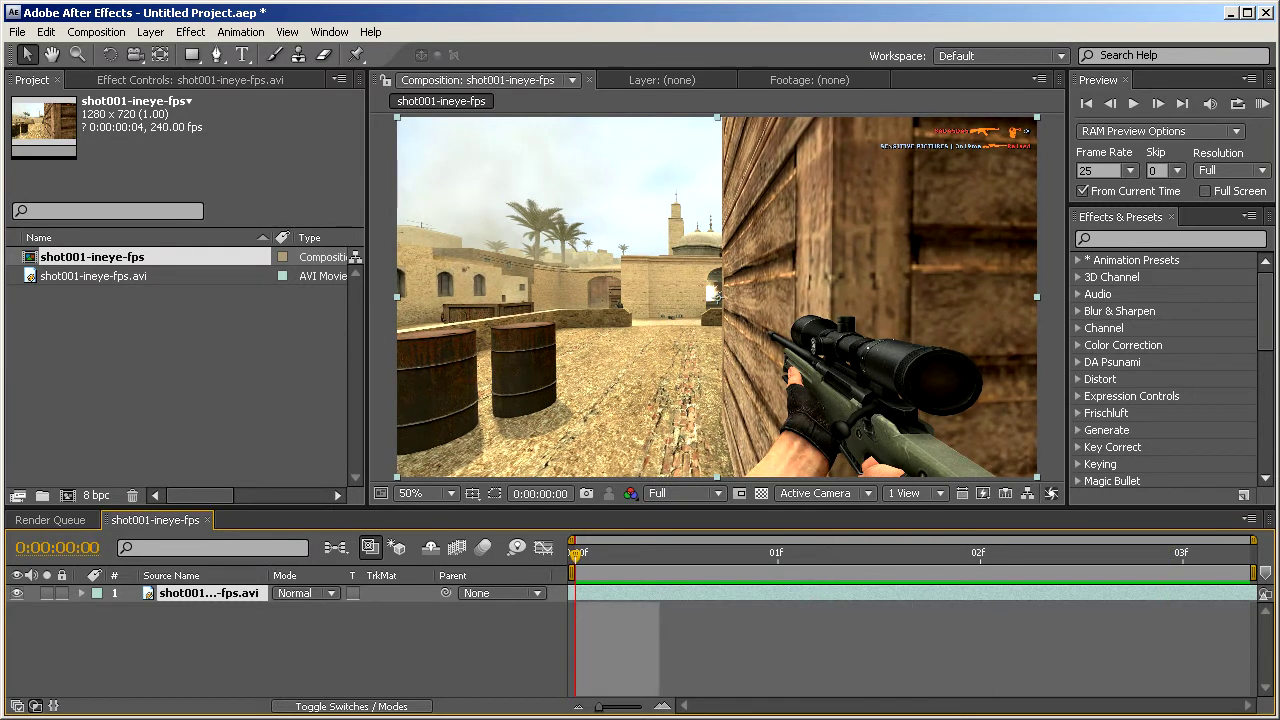
# Apply the Magic Bullet Colorista effect to the footage layer
pyautogui.click(190, 80)
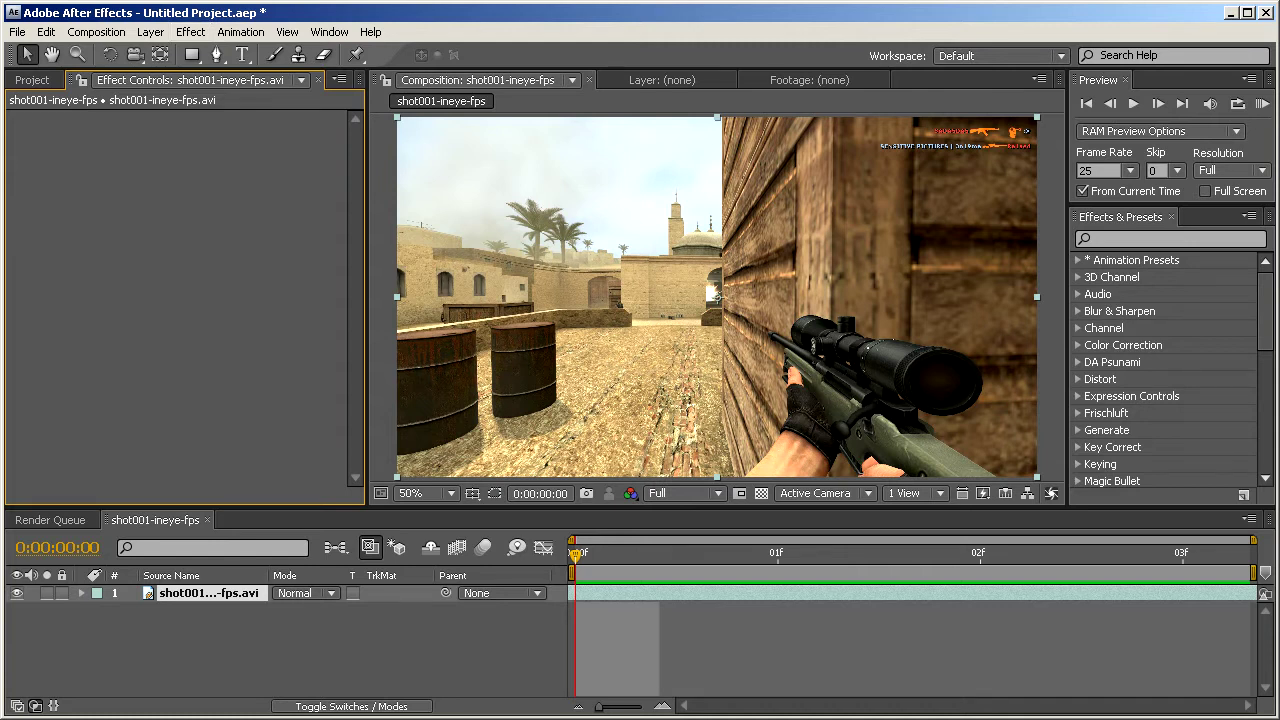
pyautogui.click(191, 32)
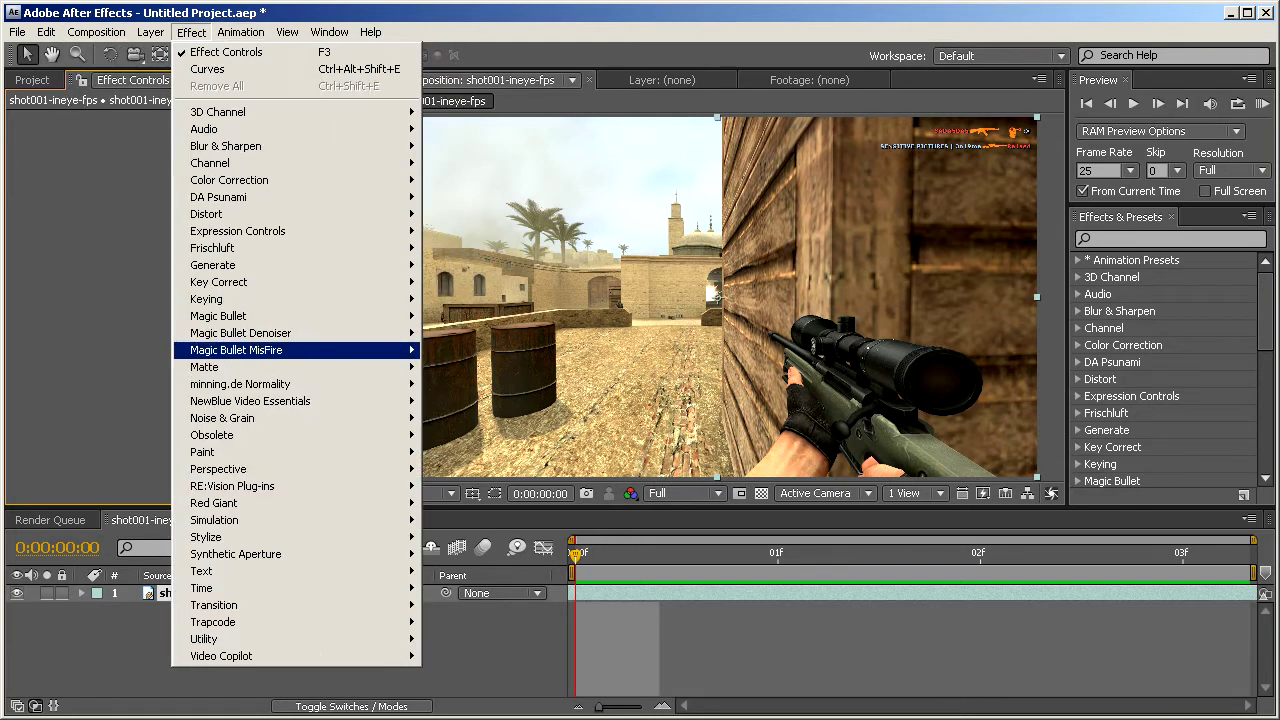
pyautogui.moveTo(240, 316)
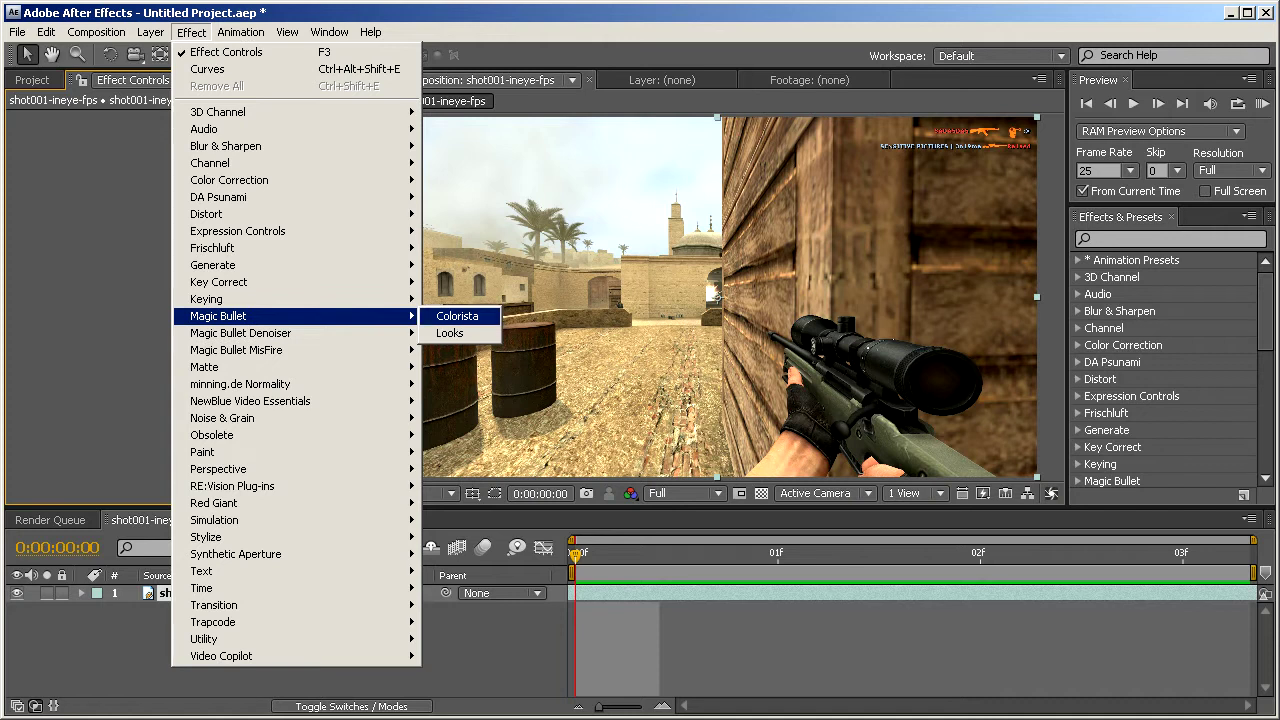
pyautogui.click(457, 316)
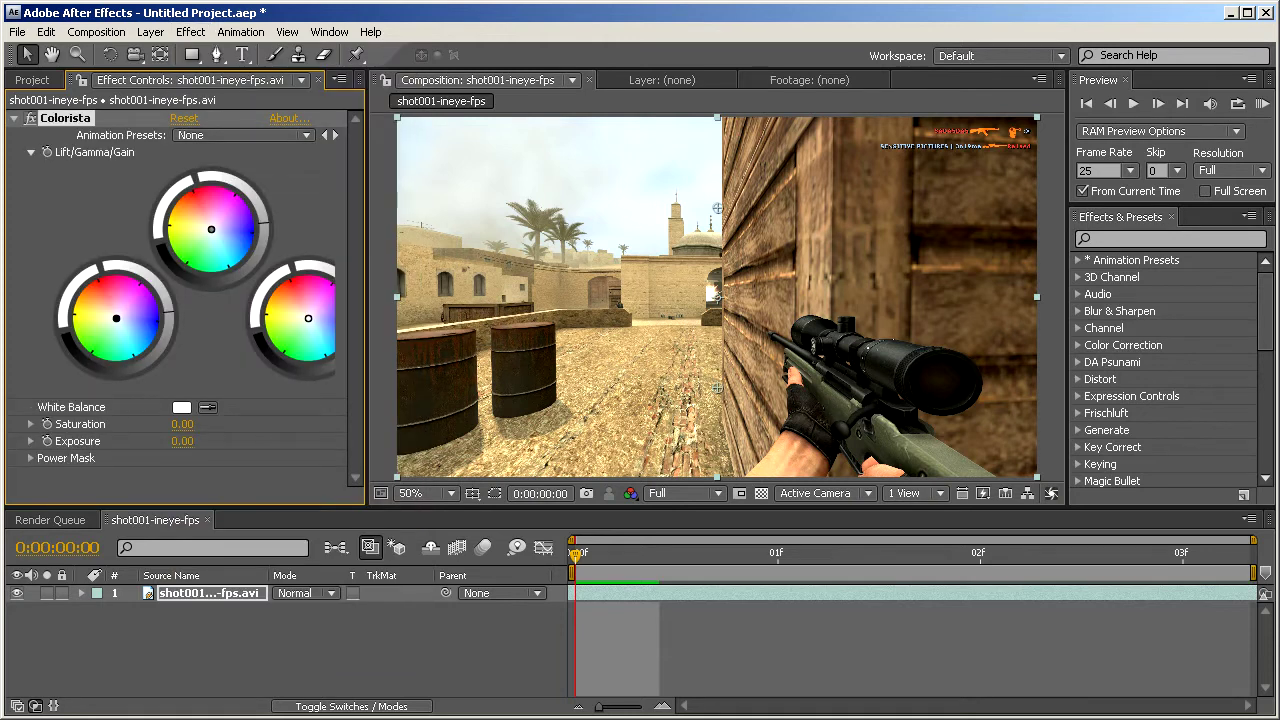
# Tint Colorista's shadows blue, highlights pale yellow and midtones pale cyan using its colour wheels
pyautogui.moveTo(121, 320); pyautogui.dragTo(130, 328)
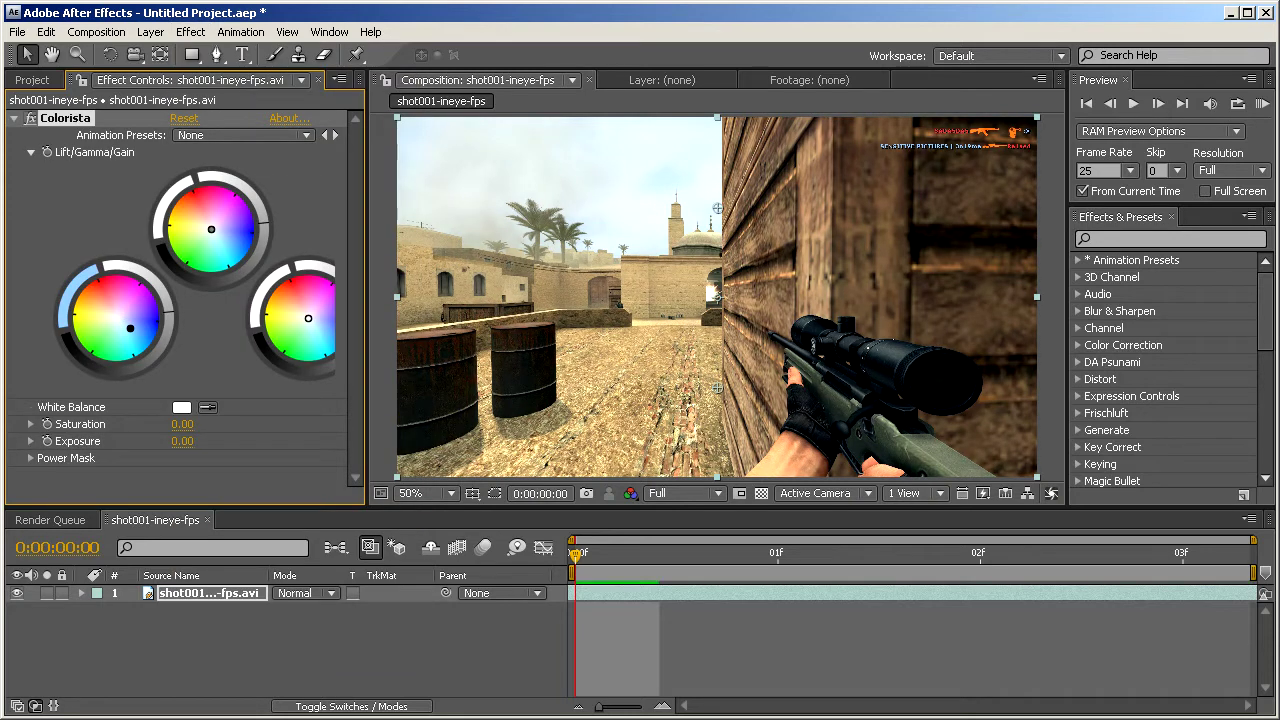
pyautogui.moveTo(308, 318); pyautogui.dragTo(297, 310)
pyautogui.moveTo(211, 229); pyautogui.dragTo(219, 234)
pyautogui.moveTo(575, 555); pyautogui.dragTo(659, 555)
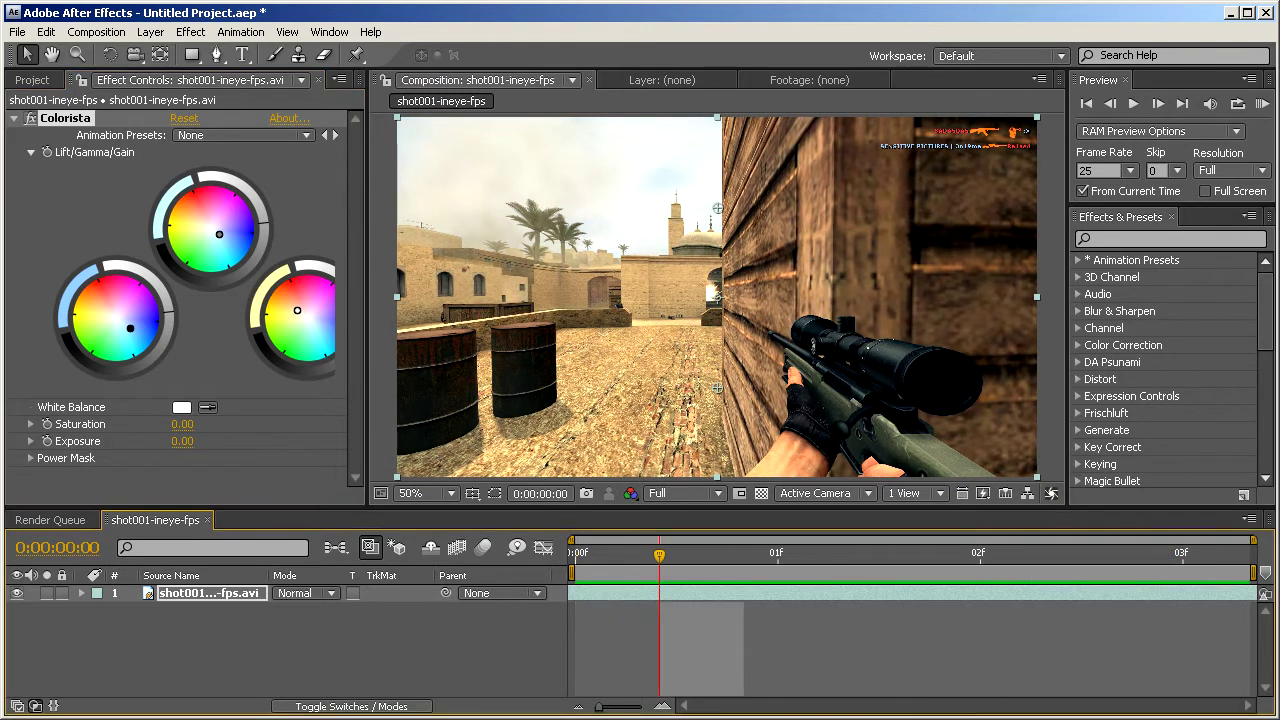
# Toggle Colorista off and on to compare the grade, and remove the effect from the footage layer
pyautogui.click(30, 118)
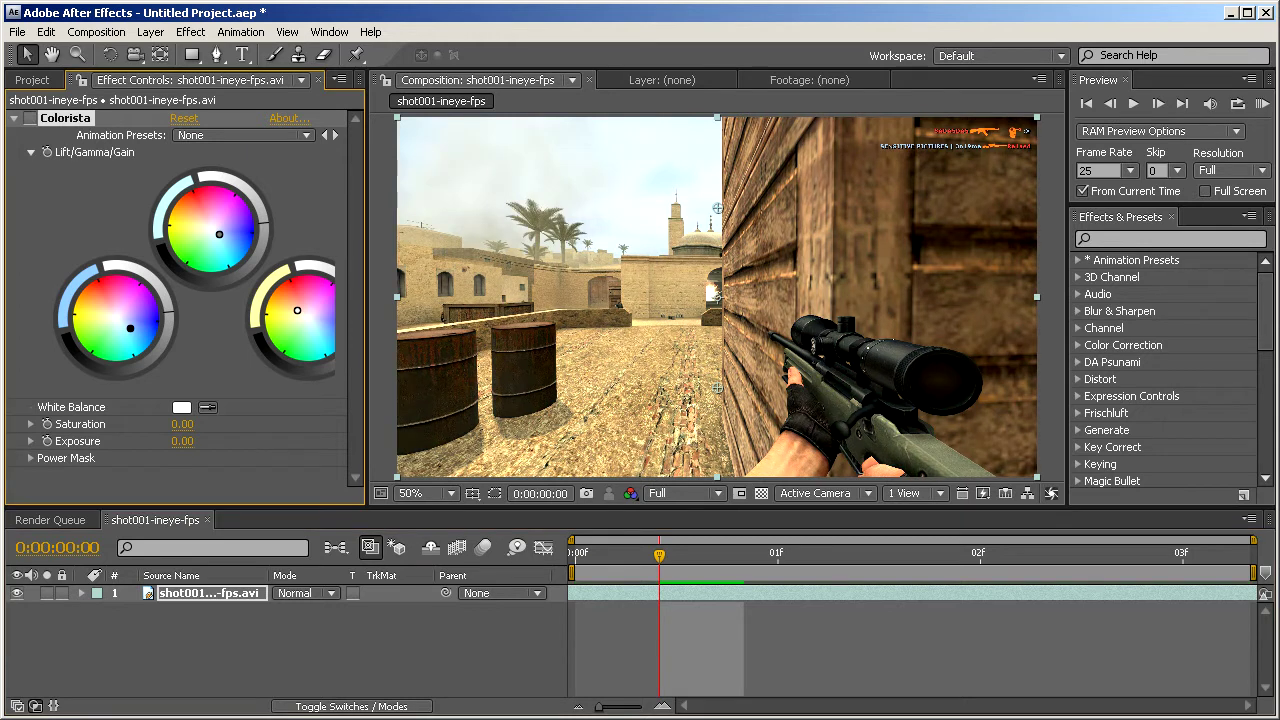
pyautogui.click(30, 118)
pyautogui.click(30, 118)
pyautogui.click(30, 118)
pyautogui.press('Delete')
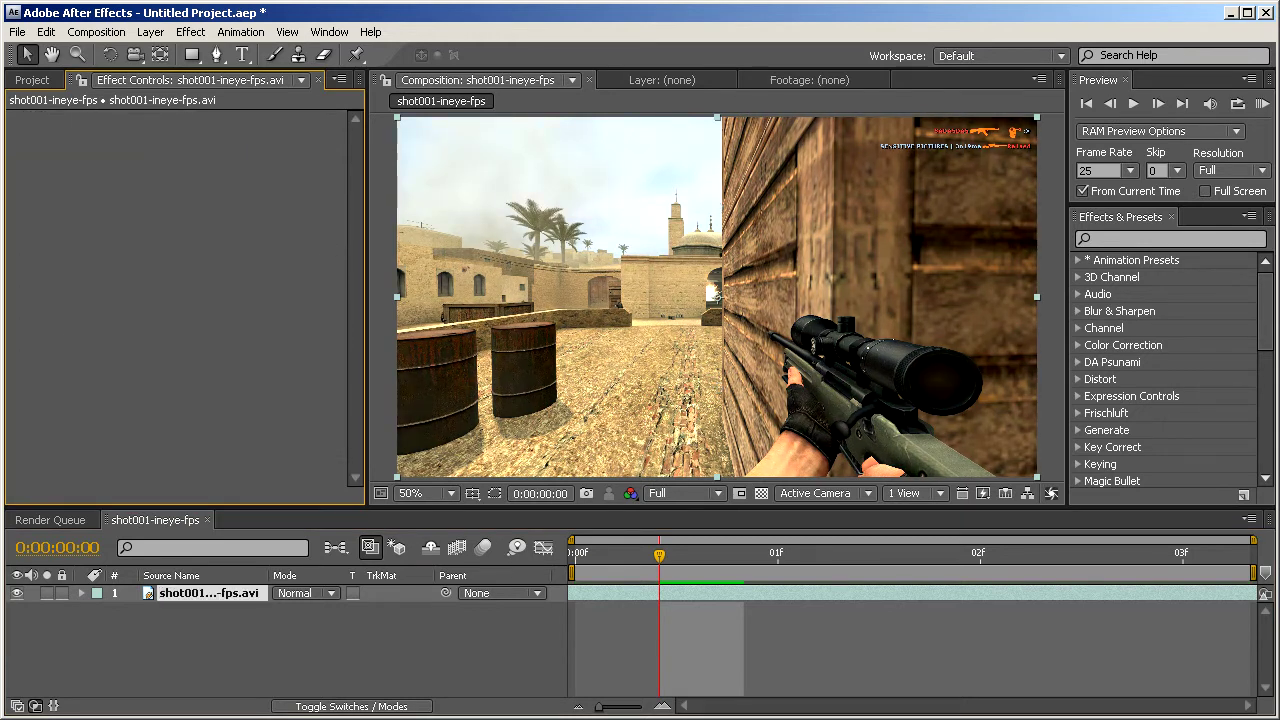
# Apply the Magic Bullet Looks effect to the footage layer and open its look in LooksBuilder
pyautogui.click(190, 32)
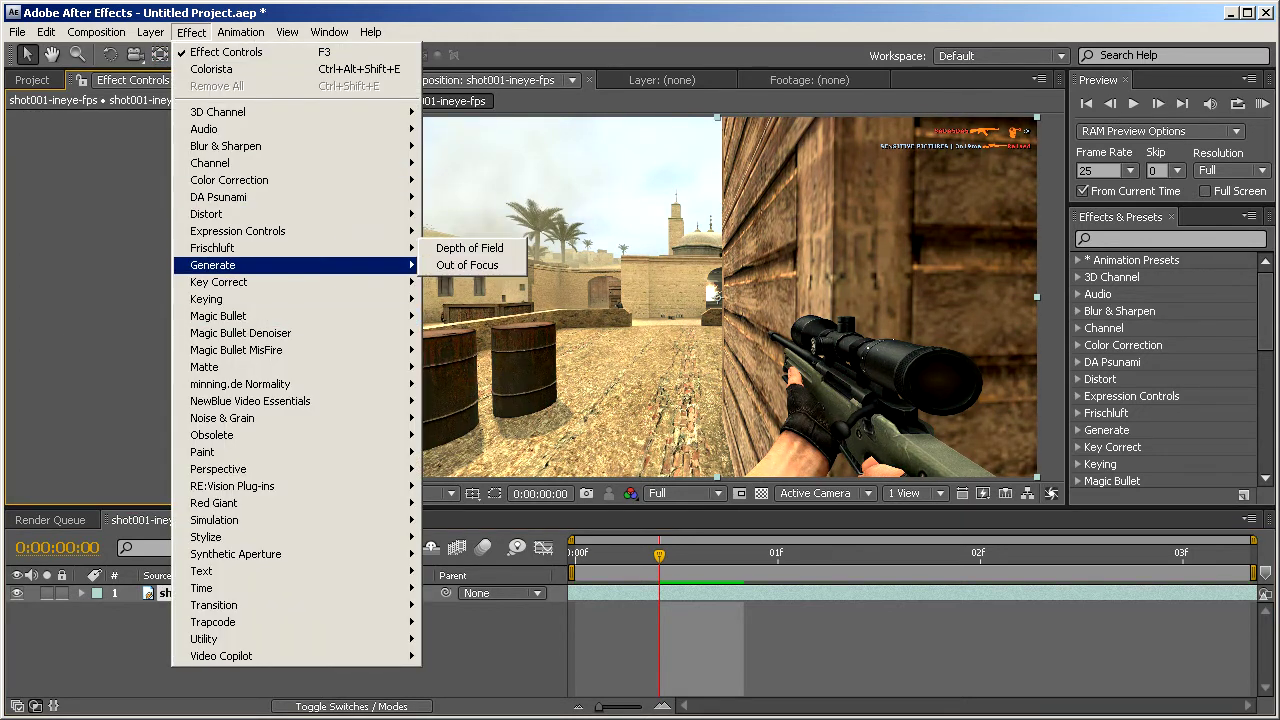
pyautogui.moveTo(300, 316)
pyautogui.click(450, 333)
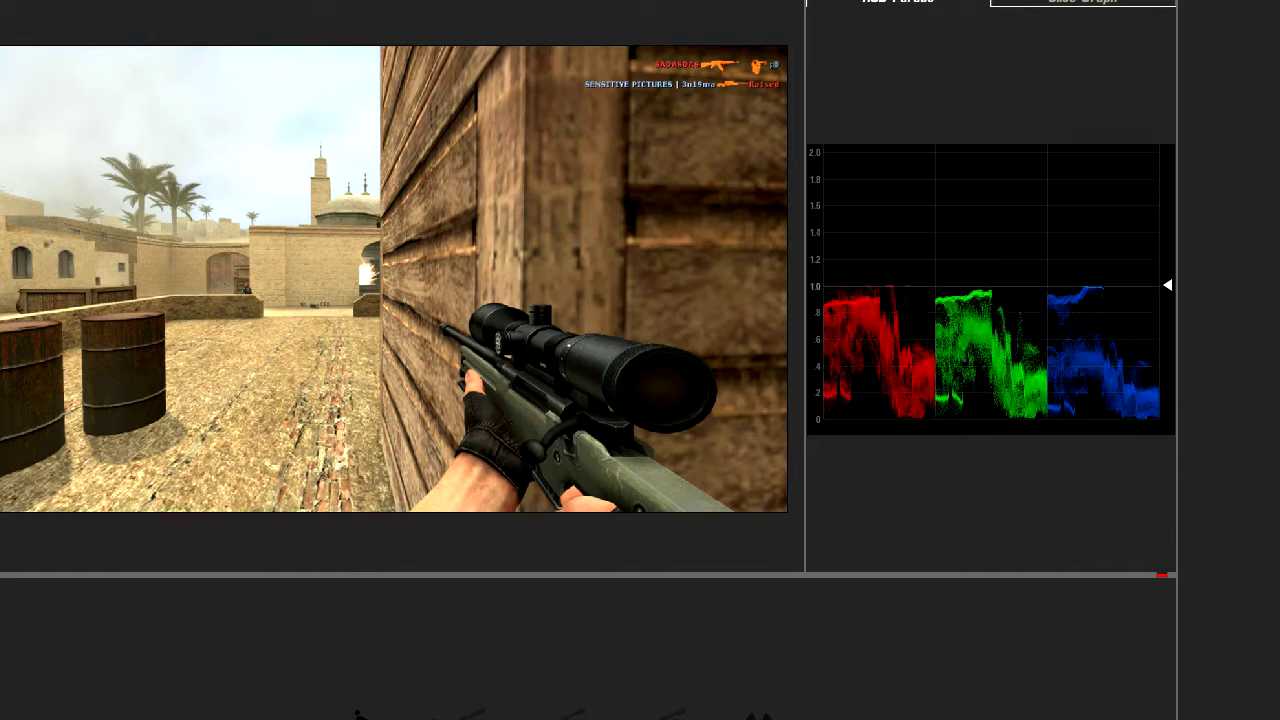
pyautogui.click(1083, 2)
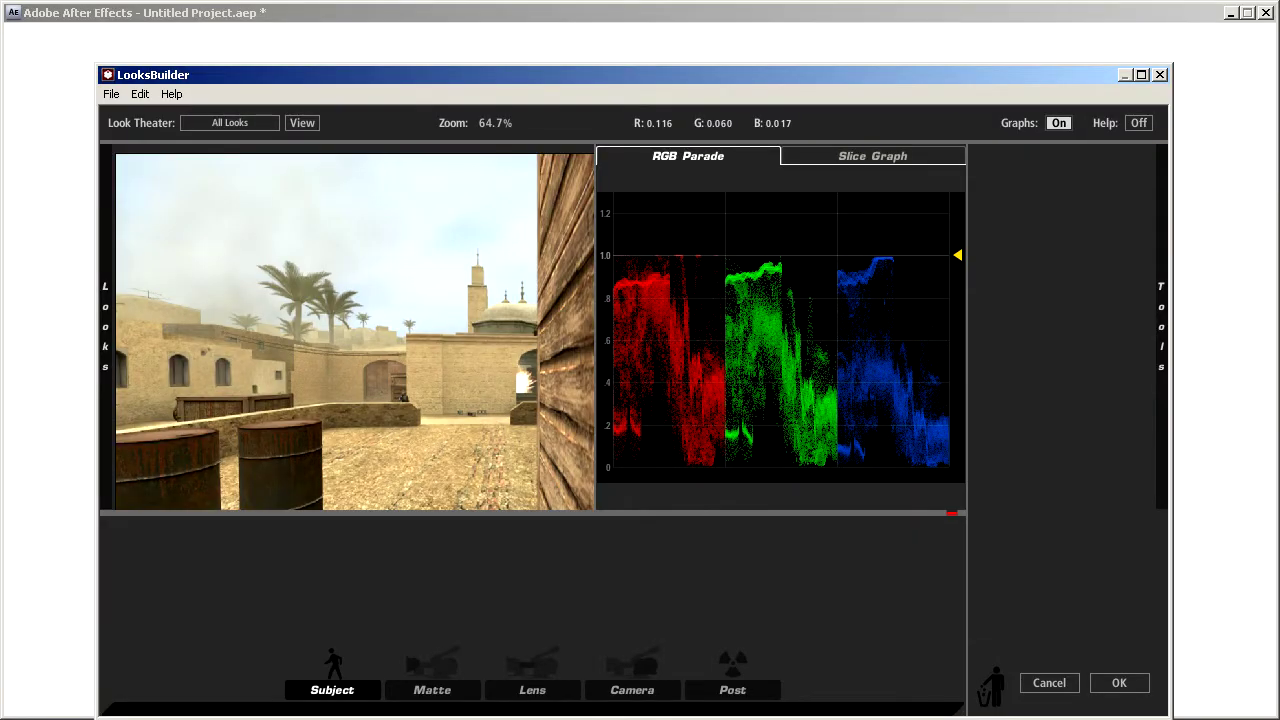
pyautogui.moveTo(600, 75); pyautogui.dragTo(505, 14)
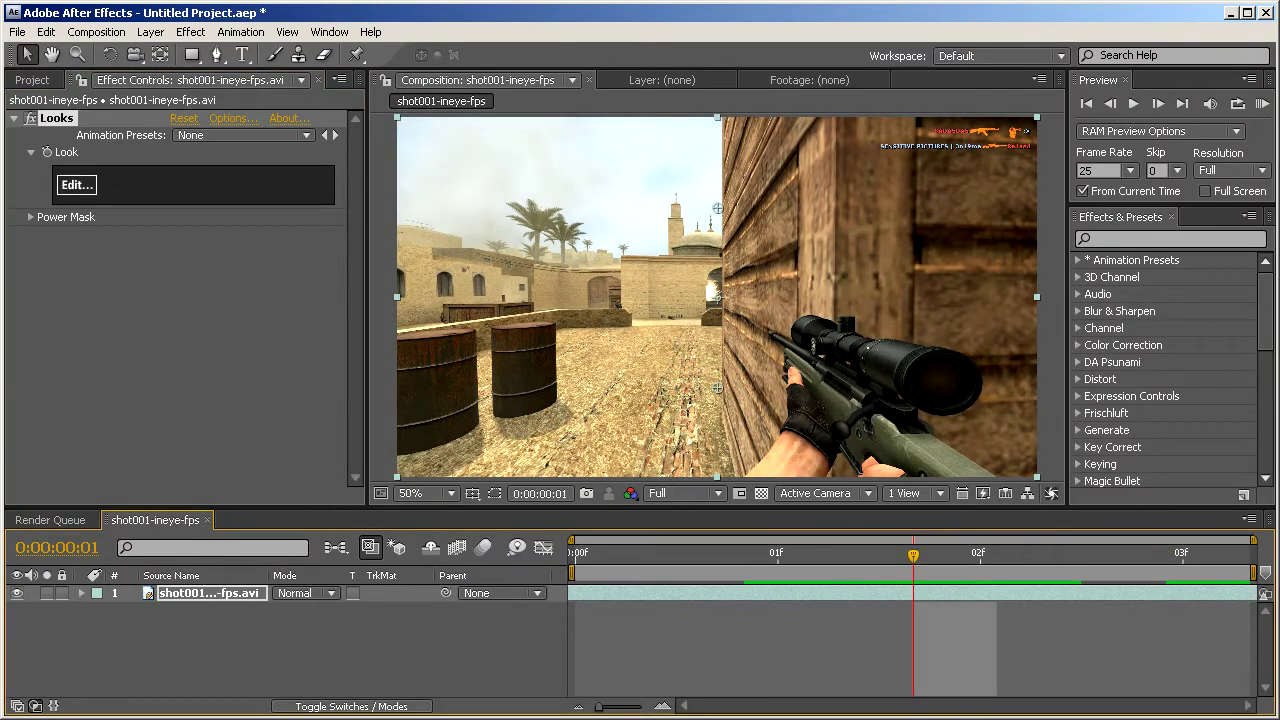
pyautogui.click(77, 185)
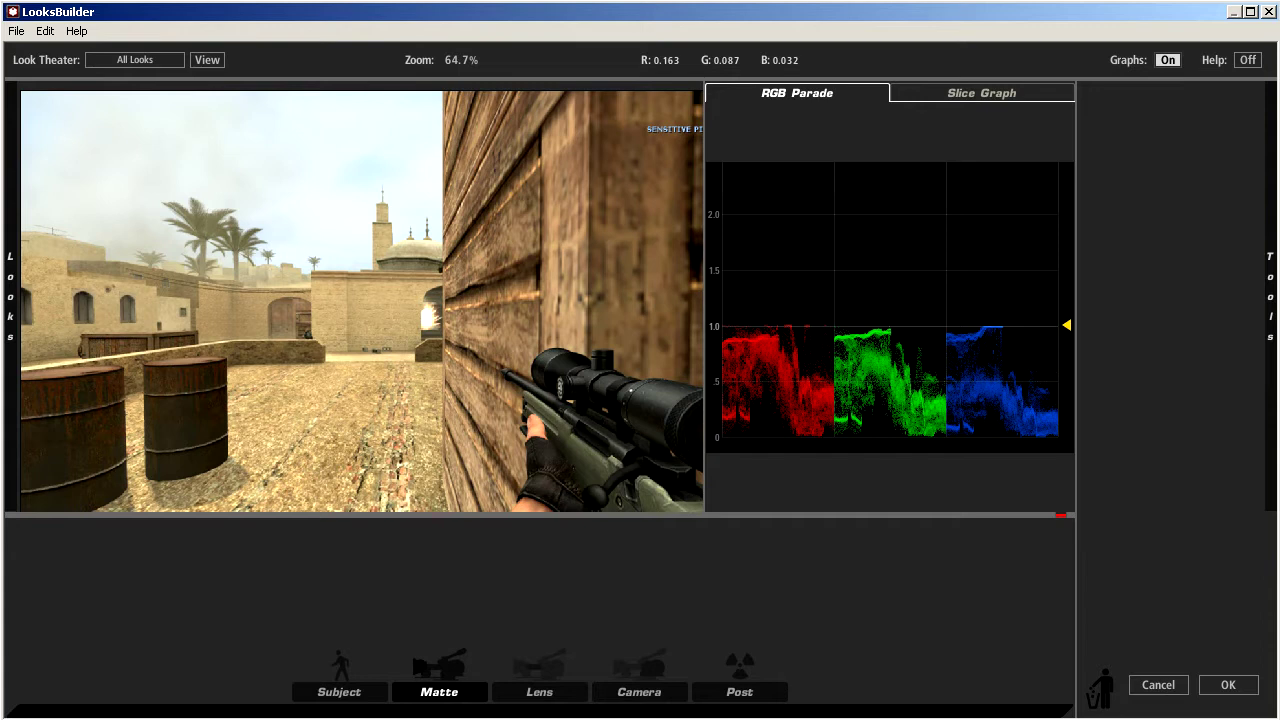
# Add a Crush tool to the Subject stage and tint its color pale blue: R 0.910, G 0.943, B 1.000
pyautogui.scroll(-2, 362, 296)
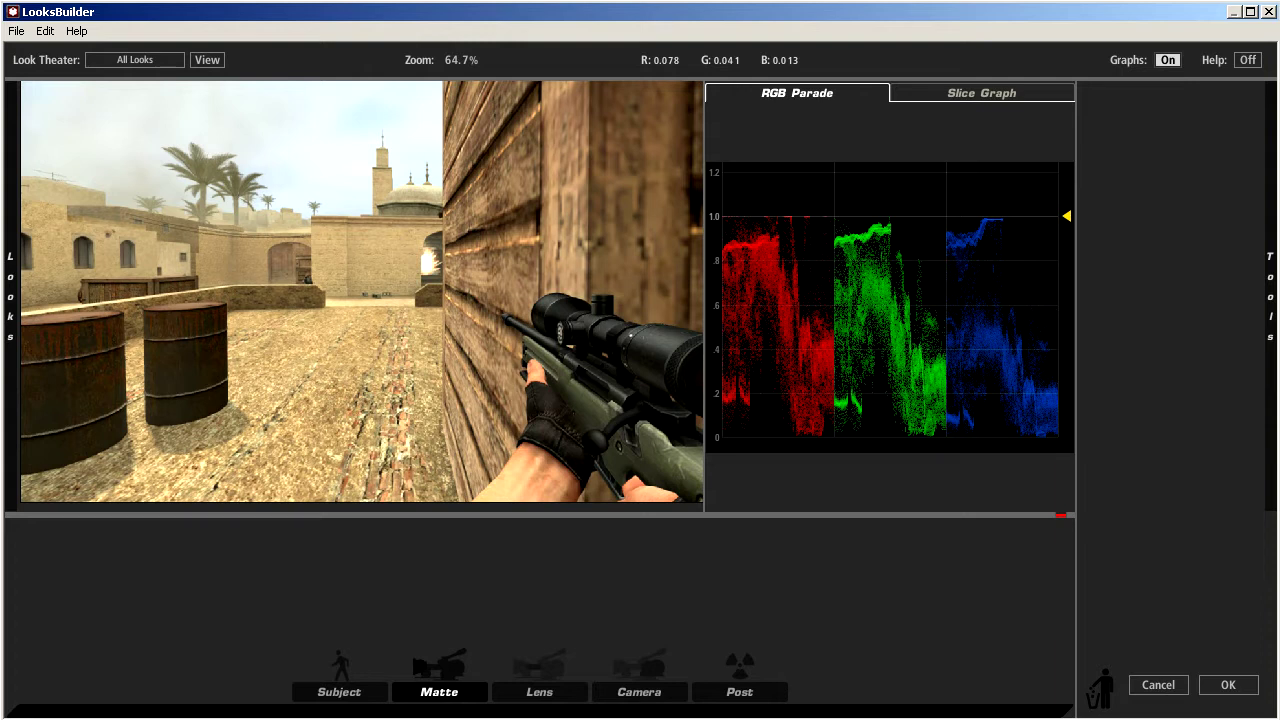
pyautogui.moveTo(1270, 297)
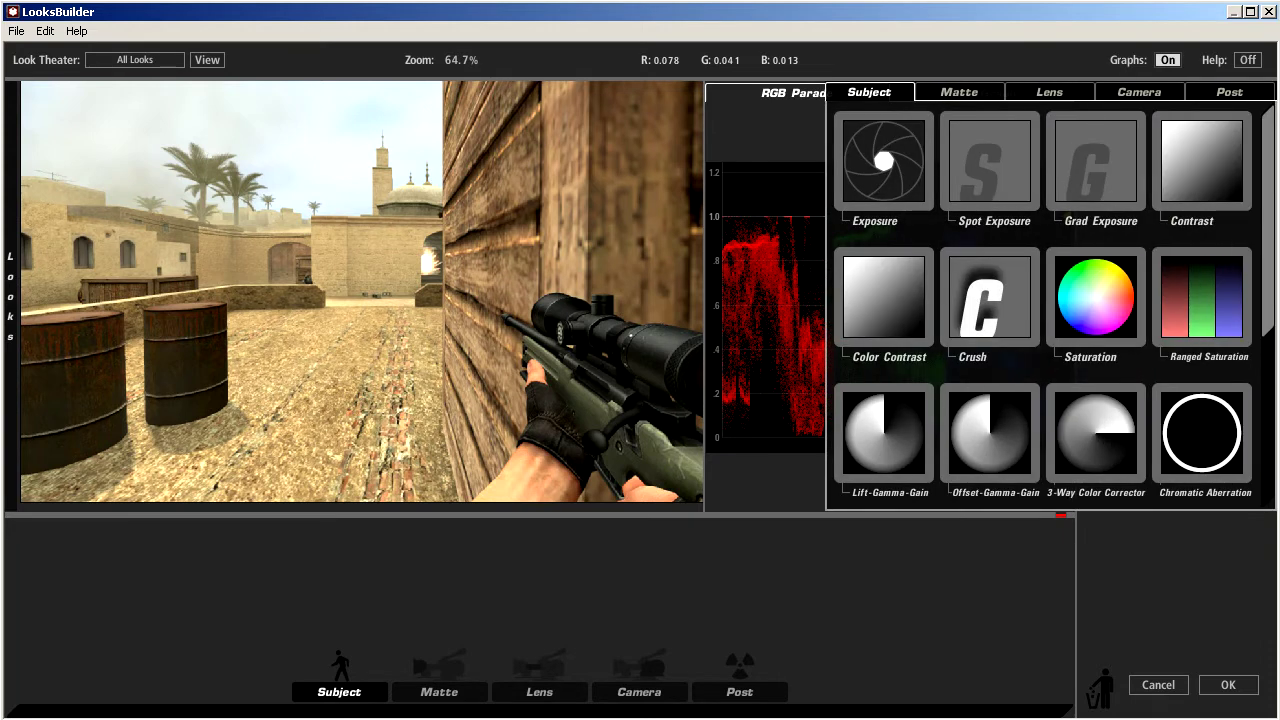
pyautogui.moveTo(990, 297); pyautogui.dragTo(342, 585)
pyautogui.moveTo(1196, 593); pyautogui.dragTo(1218, 602)
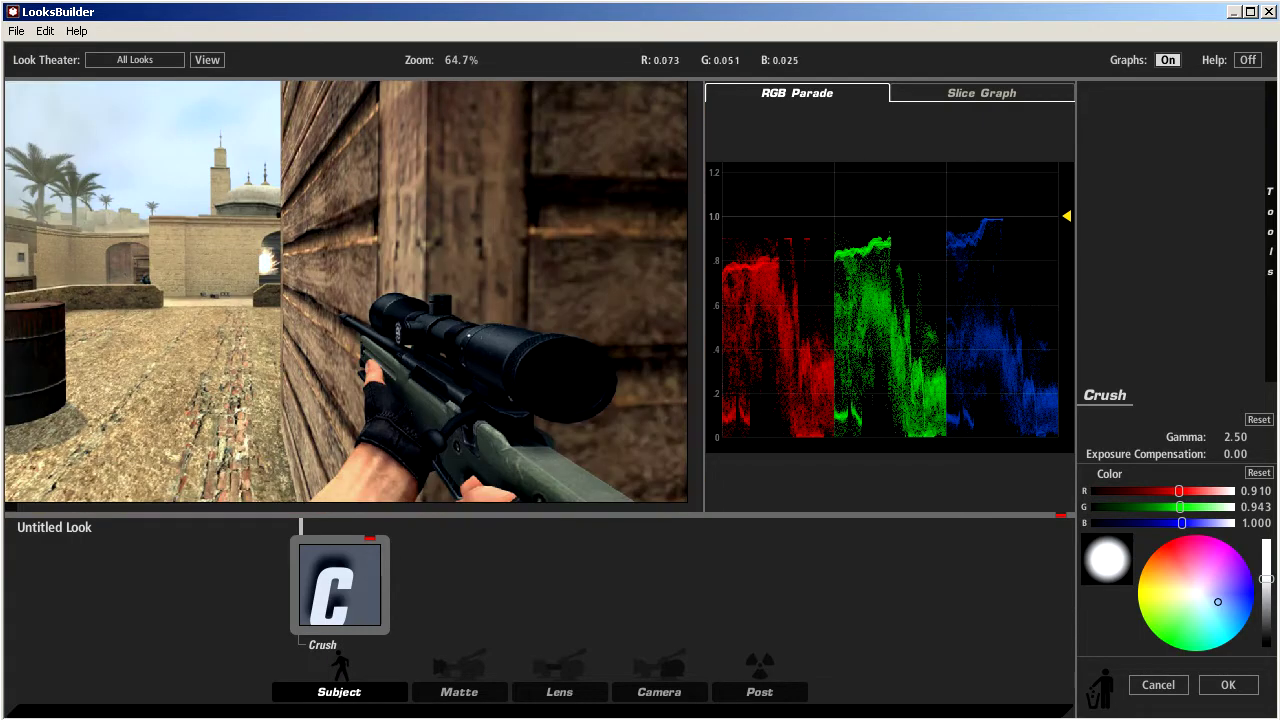
# Try exposure compensation values of -0.20 and -0.30 on the Crush tool, and set it back to 0
pyautogui.moveTo(1235, 454)
pyautogui.mouseDown()
pyautogui.moveTo(1250, 454)
pyautogui.moveTo(1231, 454)
pyautogui.mouseUp()
pyautogui.click(1233, 454)
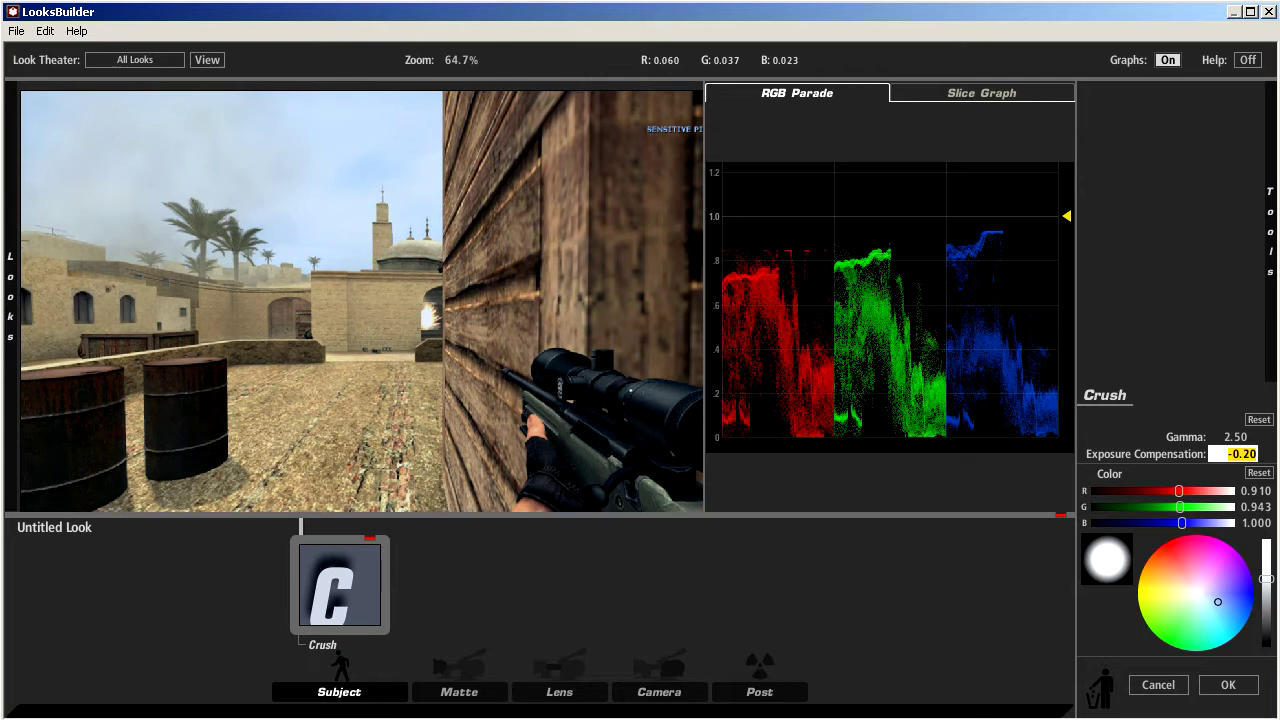
pyautogui.press('Return')
pyautogui.moveTo(1270, 250)
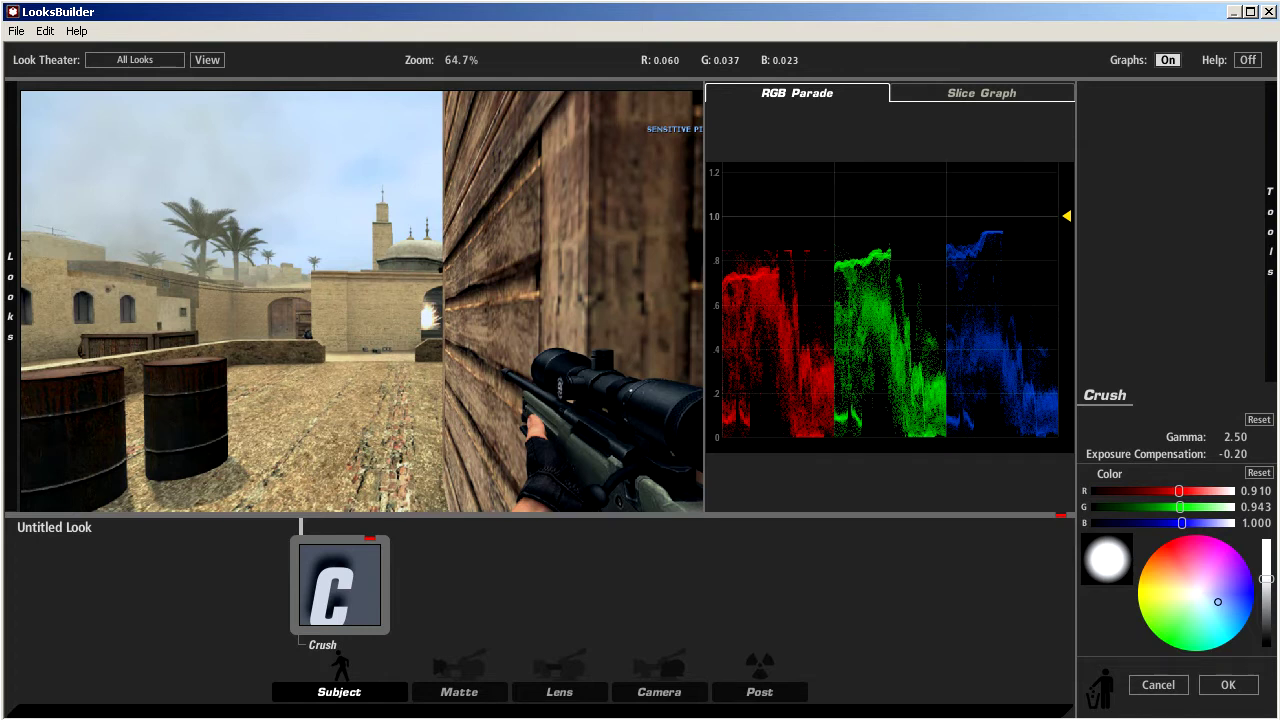
pyautogui.moveTo(1234, 454); pyautogui.dragTo(1224, 454)
pyautogui.click(1234, 454)
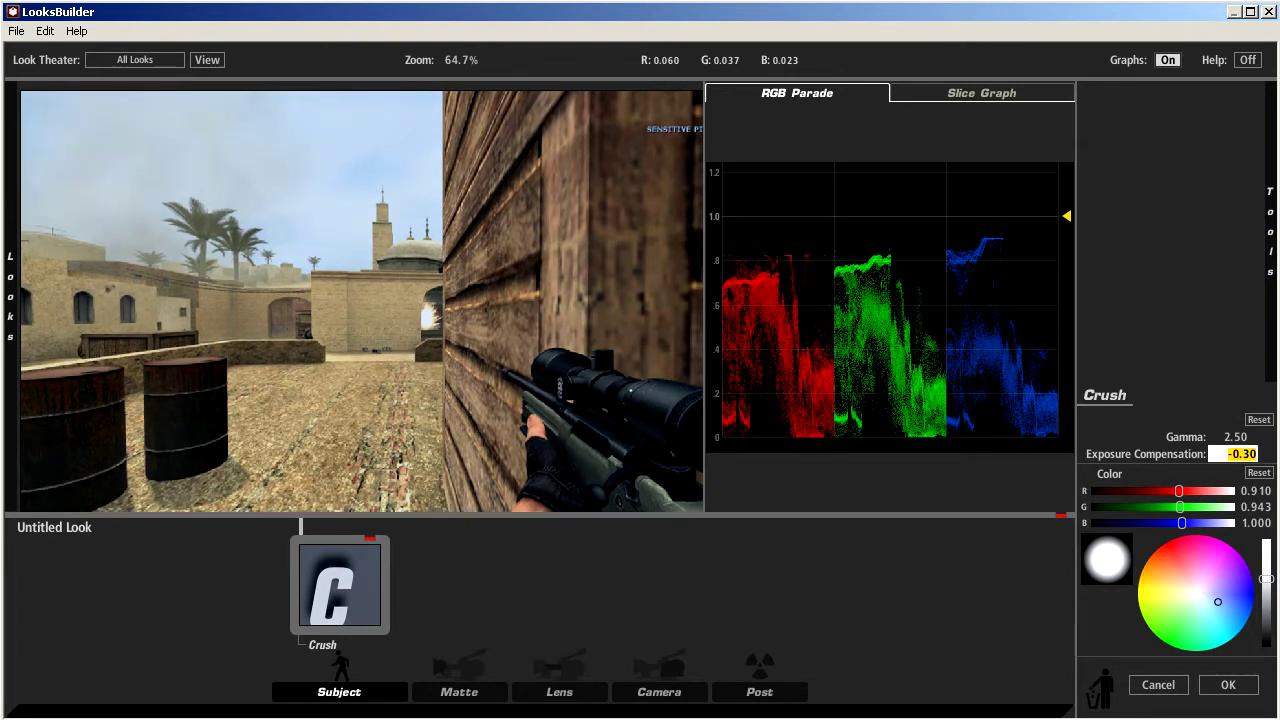
pyautogui.write('0')
pyautogui.press('Return')
# Add a Saturation tool to the Subject stage and set its saturation to 75%
pyautogui.moveTo(1270, 250)
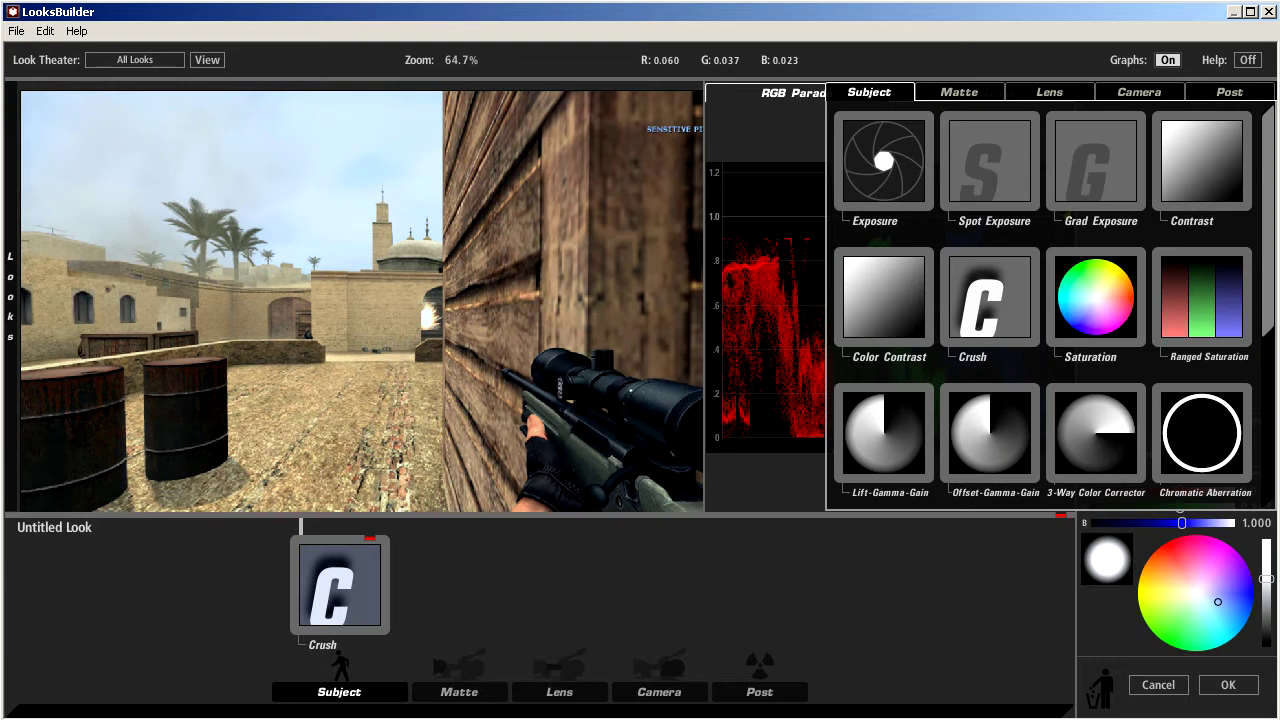
pyautogui.click(1096, 297)
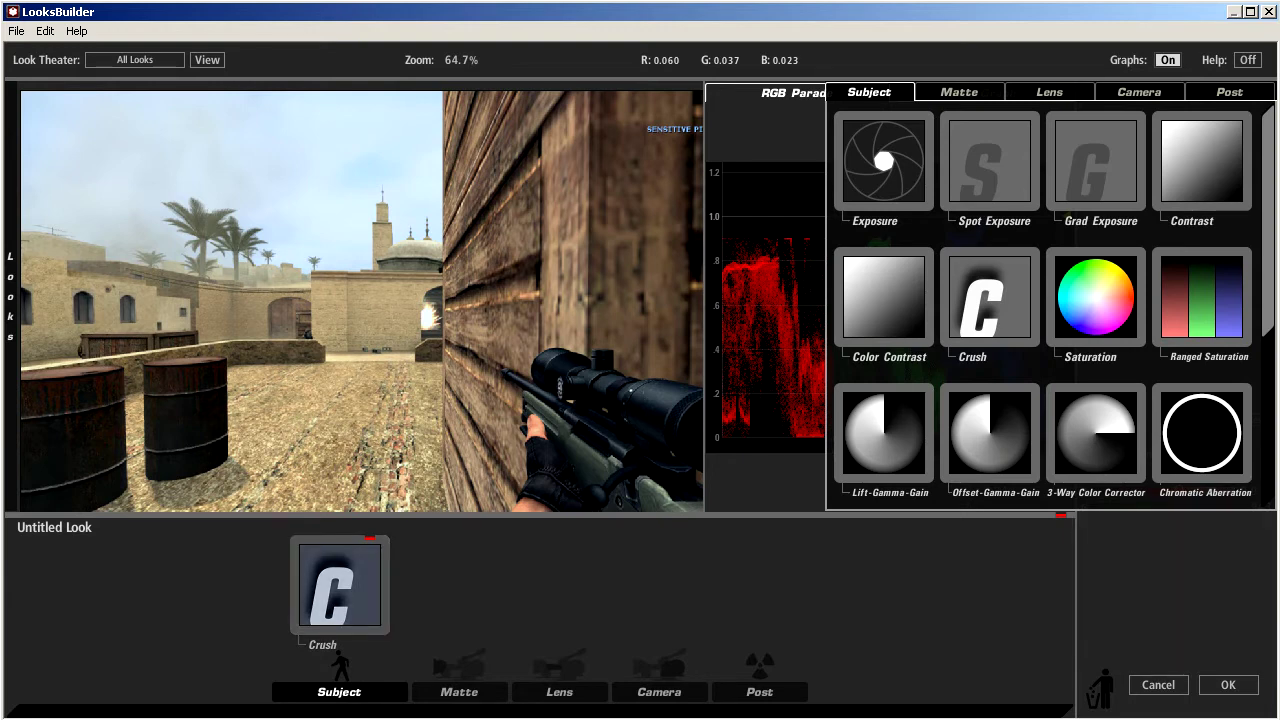
pyautogui.doubleClick(1096, 297)
pyautogui.moveTo(1242, 437); pyautogui.dragTo(1224, 437)
pyautogui.doubleClick(1234, 437)
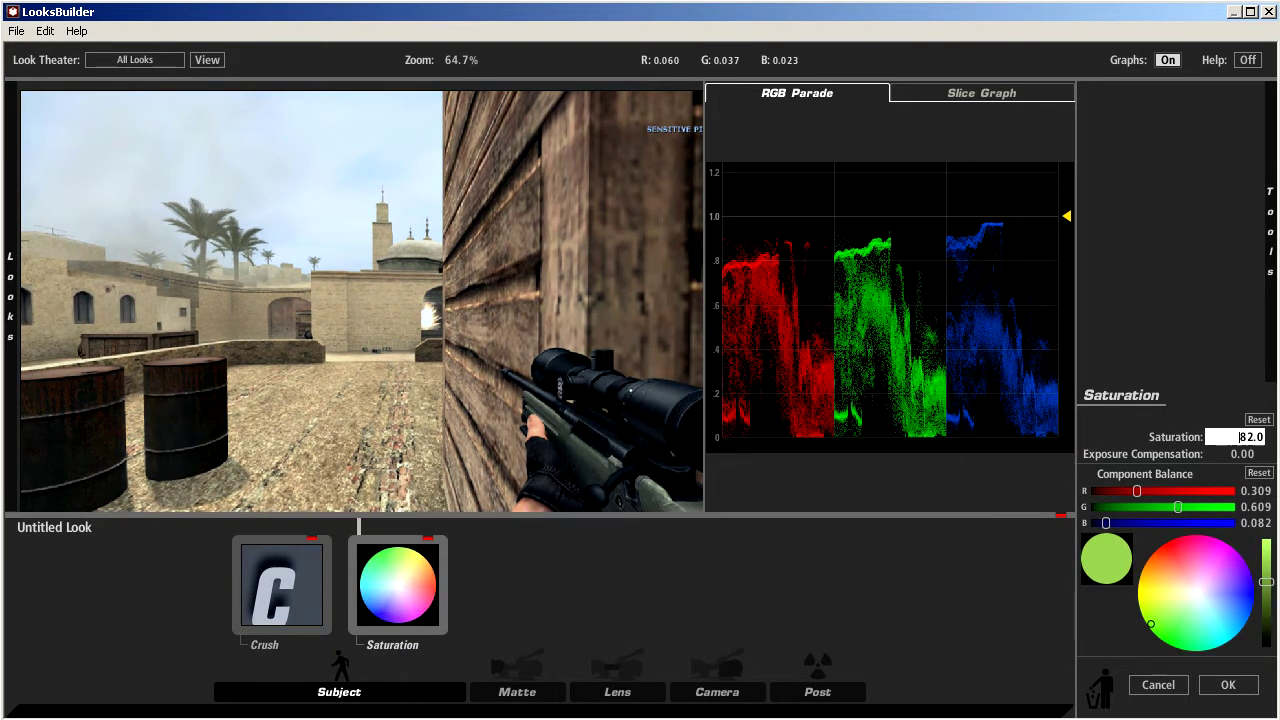
pyautogui.doubleClick(1250, 437)
pyautogui.write('75')
pyautogui.press('Return')
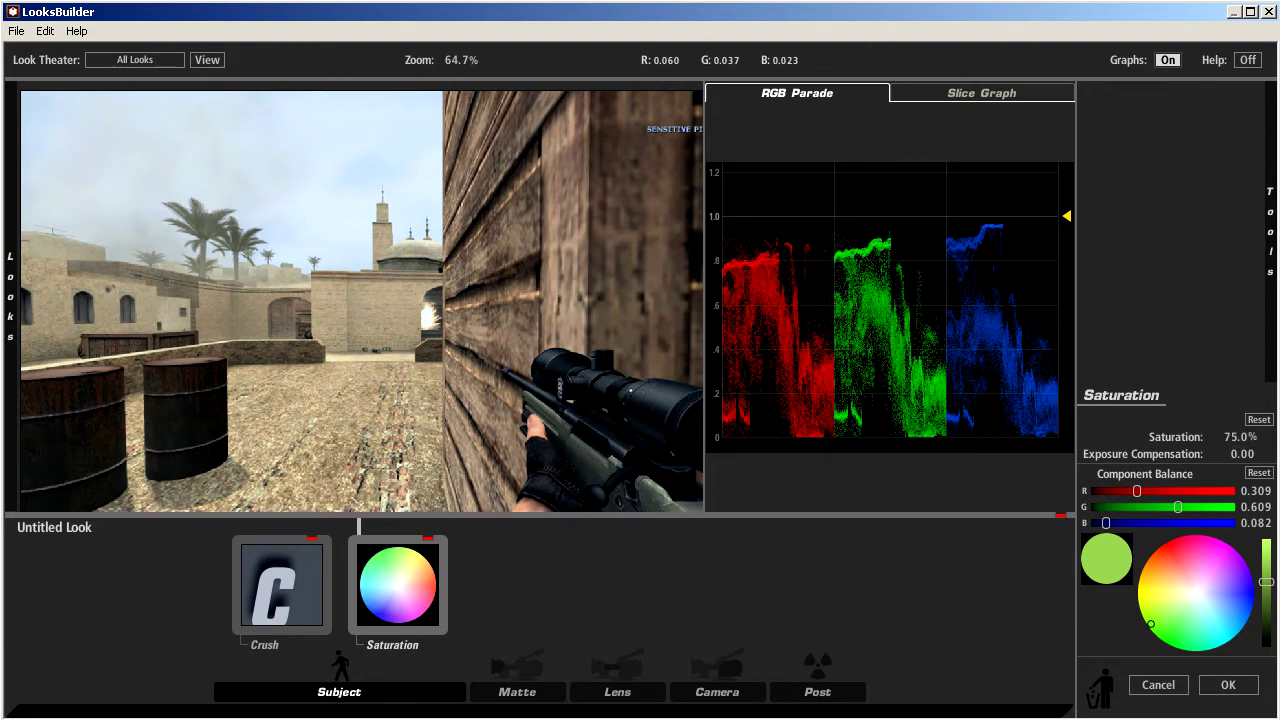
# Try a Grad Exposure tool in the Matte stage with +1.10 stops and a diagonal gradient, and remove it
pyautogui.click(517, 692)
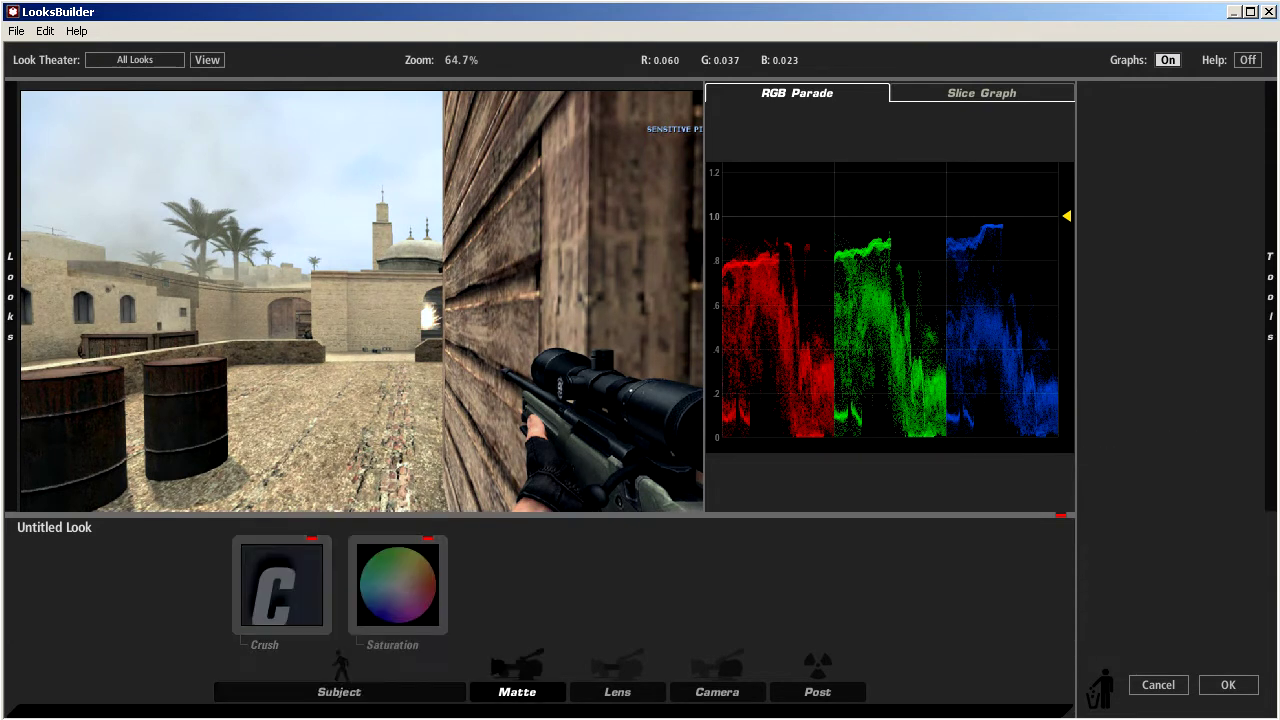
pyautogui.moveTo(1270, 297)
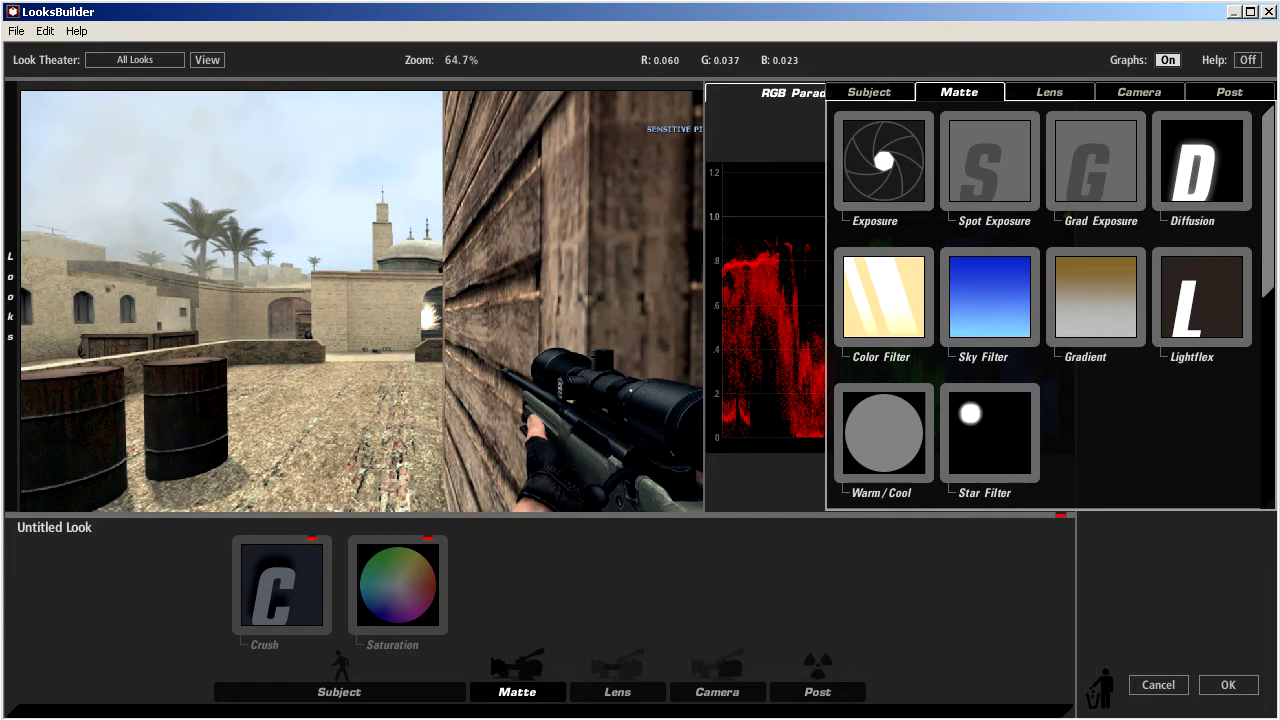
pyautogui.doubleClick(1096, 161)
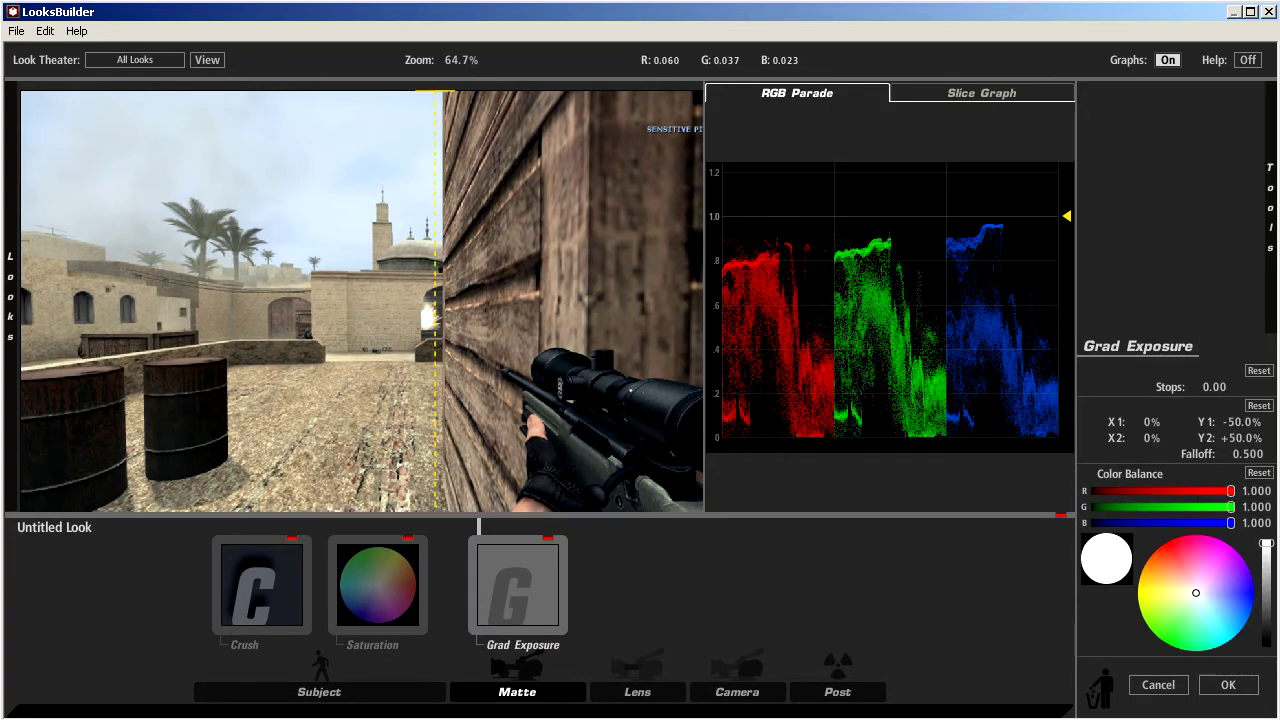
pyautogui.moveTo(1214, 387)
pyautogui.mouseDown()
pyautogui.moveTo(1248, 387)
pyautogui.moveTo(1225, 387)
pyautogui.mouseUp()
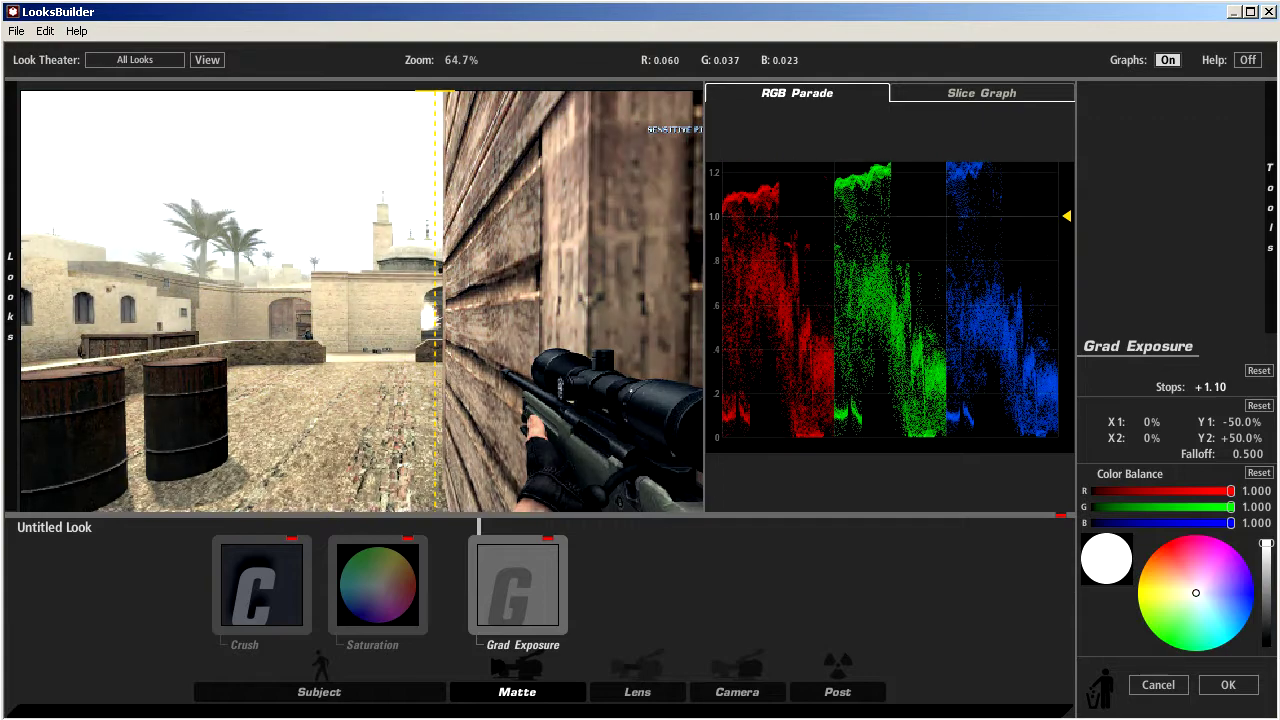
pyautogui.scroll(-1, 362, 300)
pyautogui.moveTo(381, 95); pyautogui.dragTo(706, 88)
pyautogui.moveTo(515, 400); pyautogui.dragTo(470, 368)
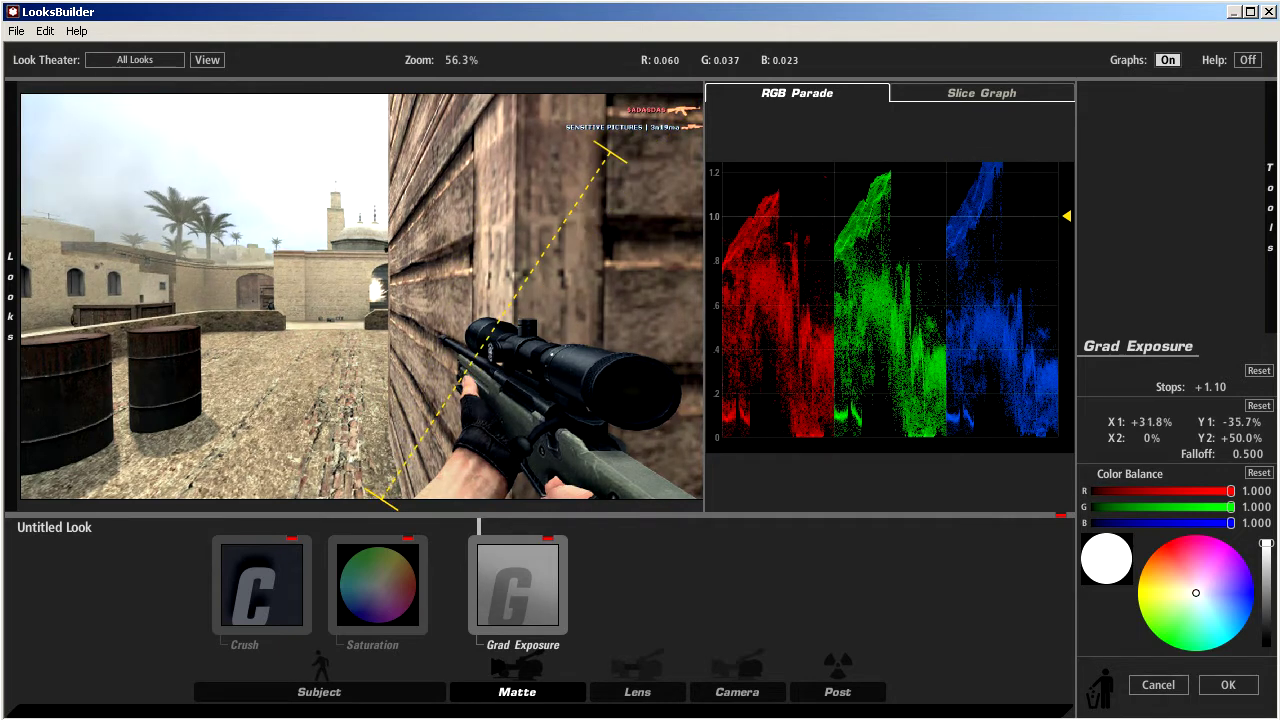
pyautogui.press('Delete')
# Add a Spot Exposure tool to the Matte stage, try +0.80 stops and set it to +0.20
pyautogui.moveTo(1270, 208)
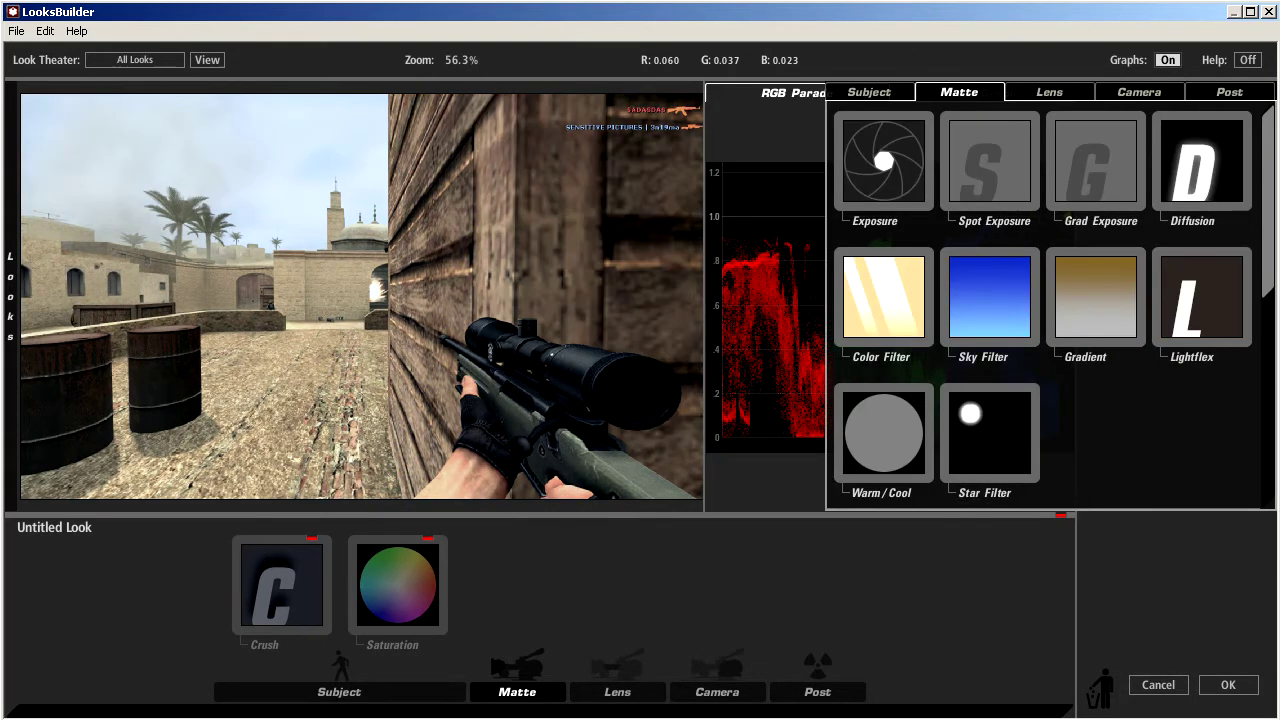
pyautogui.doubleClick(990, 162)
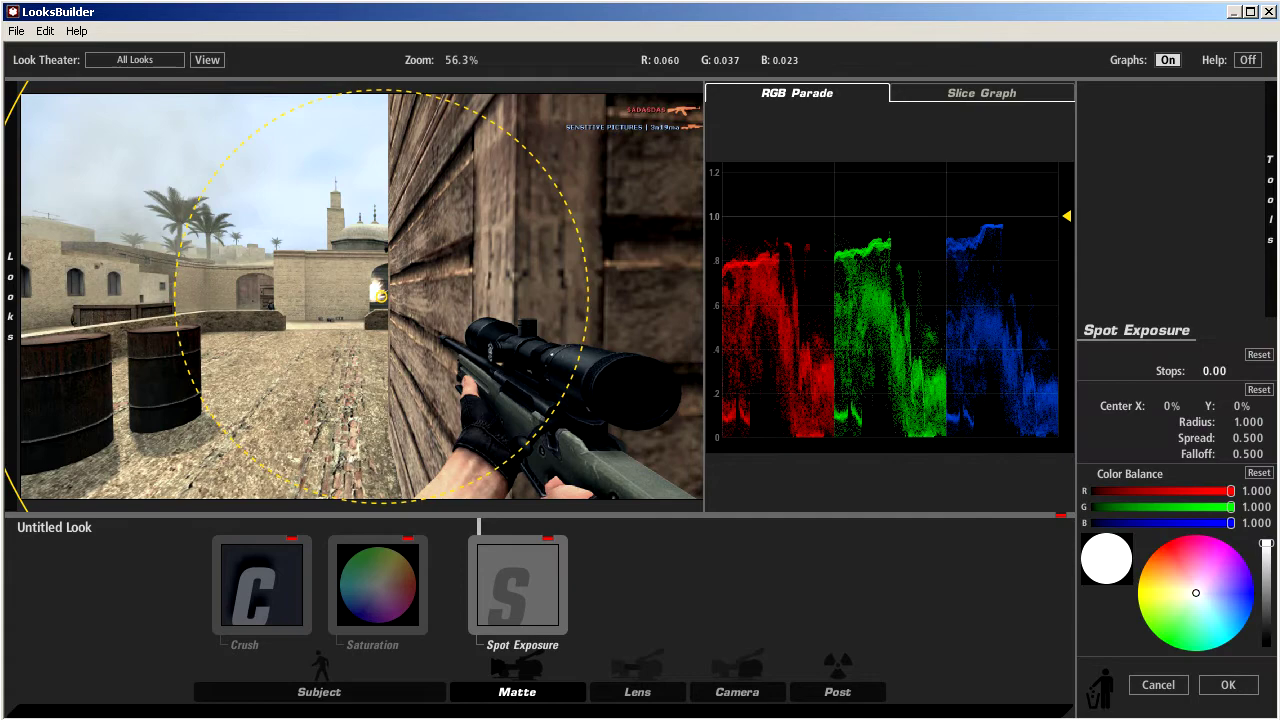
pyautogui.moveTo(1214, 371)
pyautogui.mouseDown()
pyautogui.moveTo(1000, 371)
pyautogui.moveTo(1243, 371)
pyautogui.moveTo(1210, 371)
pyautogui.moveTo(1230, 371)
pyautogui.mouseUp()
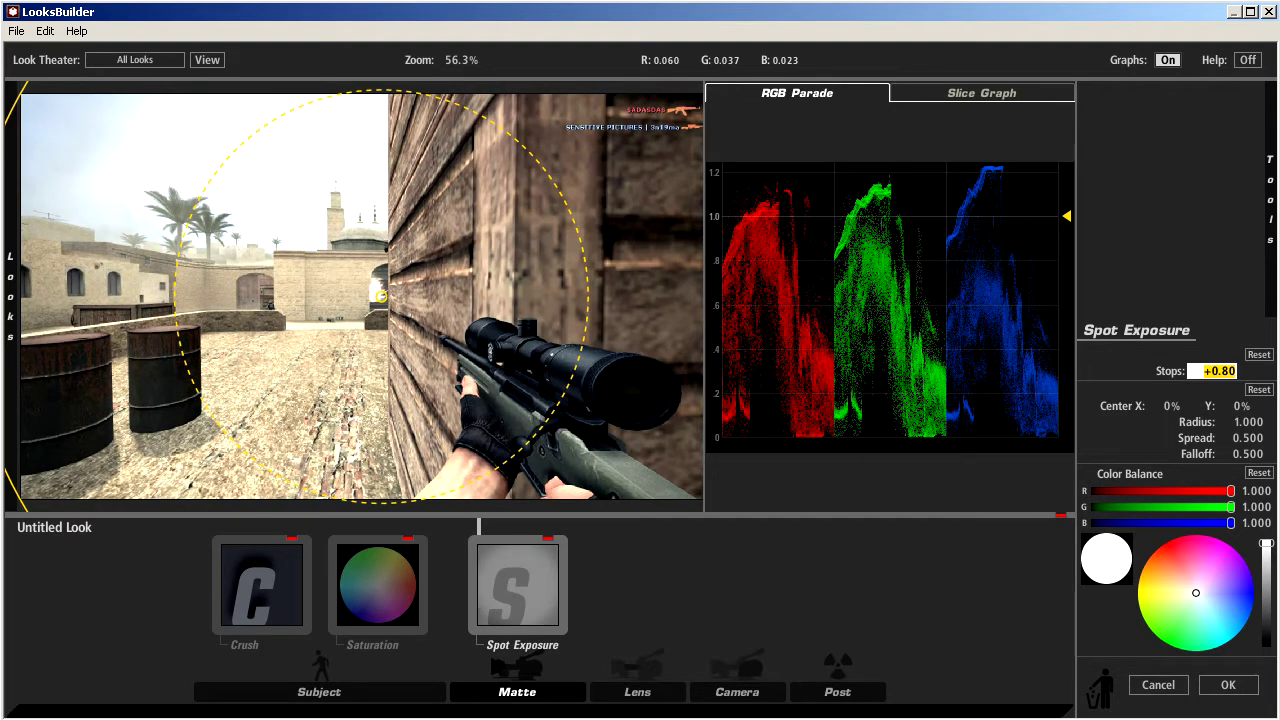
pyautogui.write('.2')
pyautogui.press('Return')
pyautogui.scroll(-1, 354, 296)
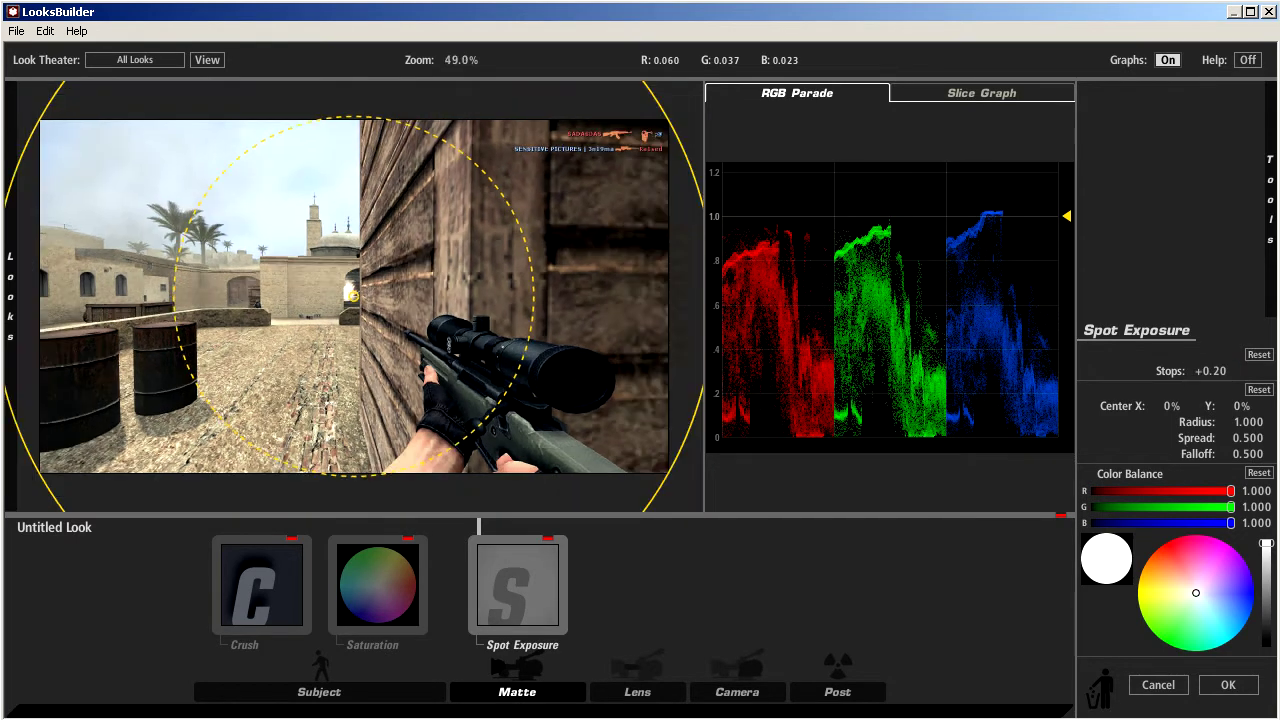
# Enlarge the Spot Exposure radius to 1.550, reset its stops to 0, and remove the tool
pyautogui.scroll(-2, 354, 296)
pyautogui.moveTo(490, 296); pyautogui.dragTo(566, 296)
pyautogui.moveTo(1210, 371)
pyautogui.mouseDown()
pyautogui.moveTo(1275, 371)
pyautogui.moveTo(1220, 371)
pyautogui.mouseUp()
pyautogui.click(1220, 371)
pyautogui.press('Delete')
pyautogui.press('Return')
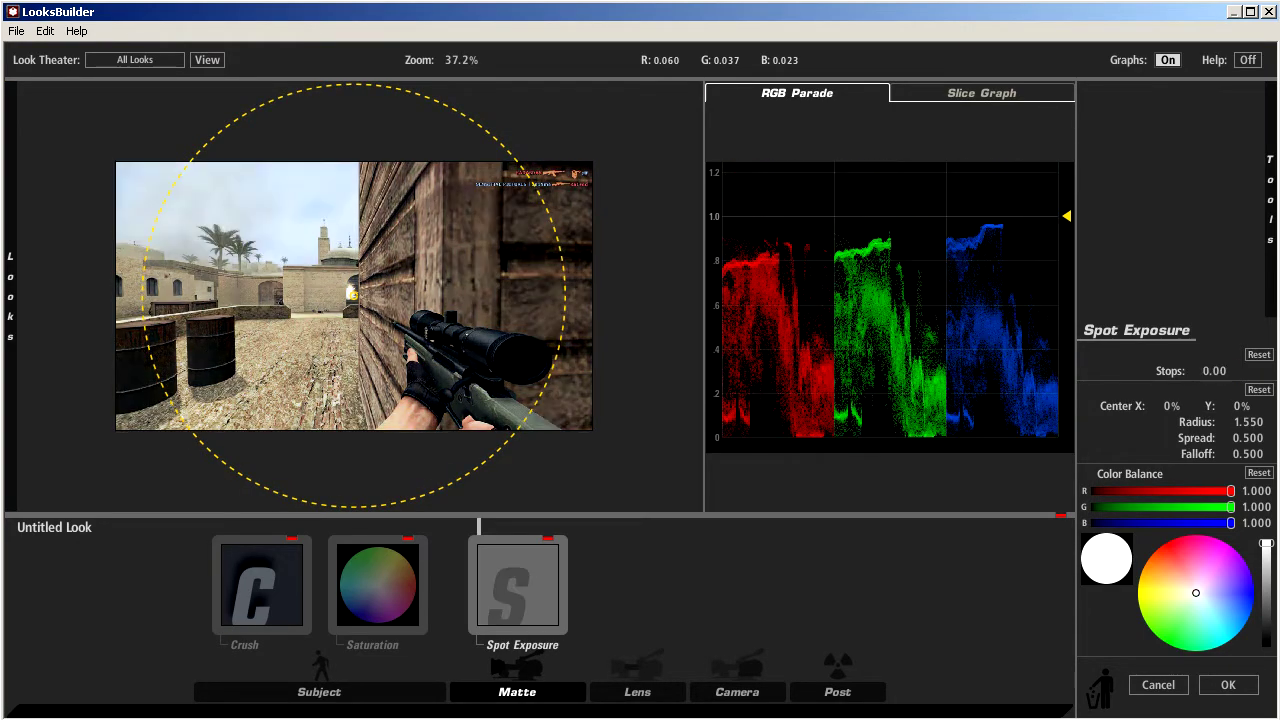
pyautogui.press('Delete')
# Add a Diffusion tool to the Matte stage with size 45%, glow 100%, highlights only 51% and highlight bias -0.990
pyautogui.moveTo(1270, 200)
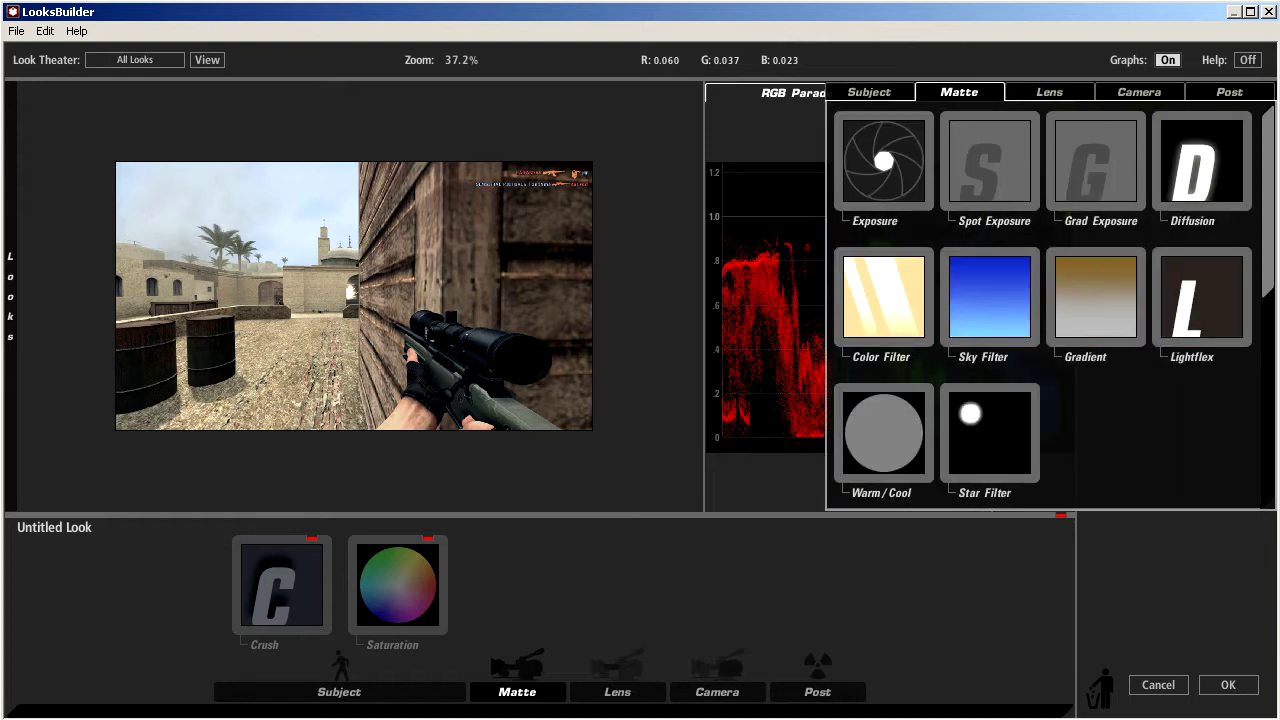
pyautogui.doubleClick(1202, 161)
pyautogui.scroll(4, 370, 296)
pyautogui.scroll(-1, 420, 296)
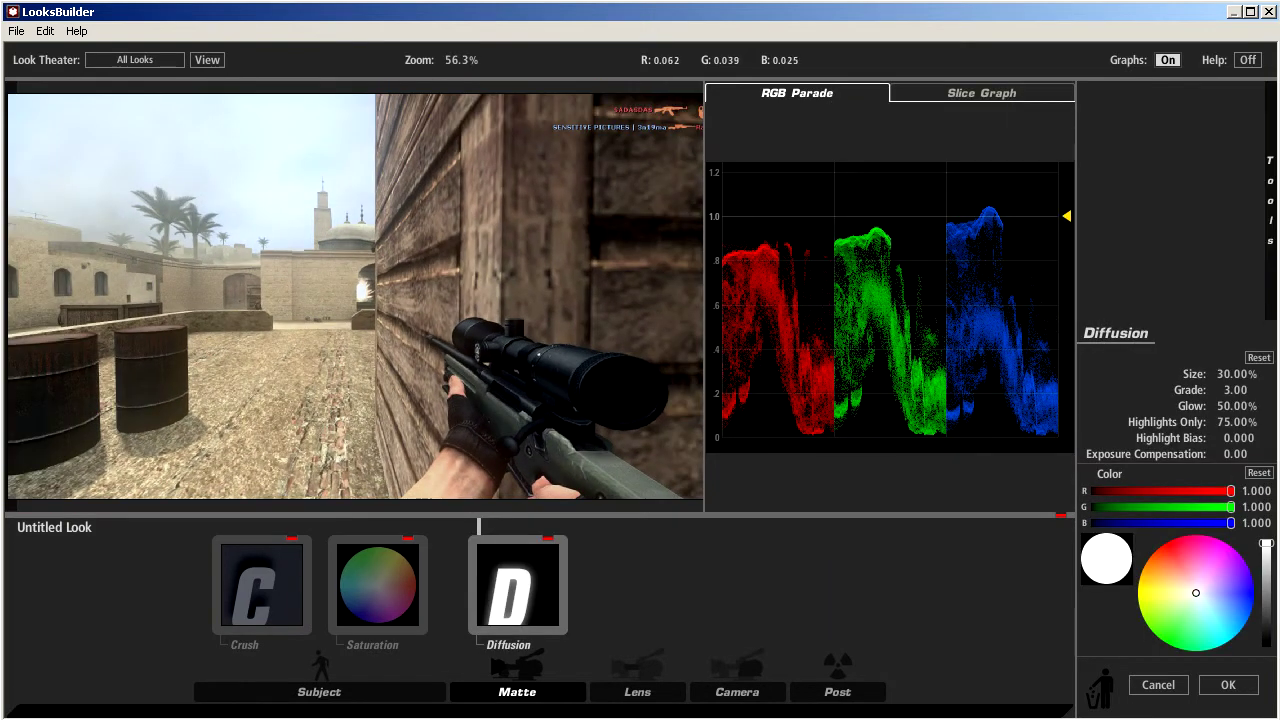
pyautogui.moveTo(1236, 406)
pyautogui.mouseDown()
pyautogui.moveTo(1275, 406)
pyautogui.moveTo(1243, 438)
pyautogui.moveTo(1092, 438)
pyautogui.moveTo(1250, 422)
pyautogui.moveTo(1218, 422)
pyautogui.moveTo(1229, 422)
pyautogui.mouseUp()
pyautogui.moveTo(1234, 374)
pyautogui.mouseDown()
pyautogui.moveTo(1276, 374)
pyautogui.moveTo(1228, 374)
pyautogui.moveTo(1252, 374)
pyautogui.mouseUp()
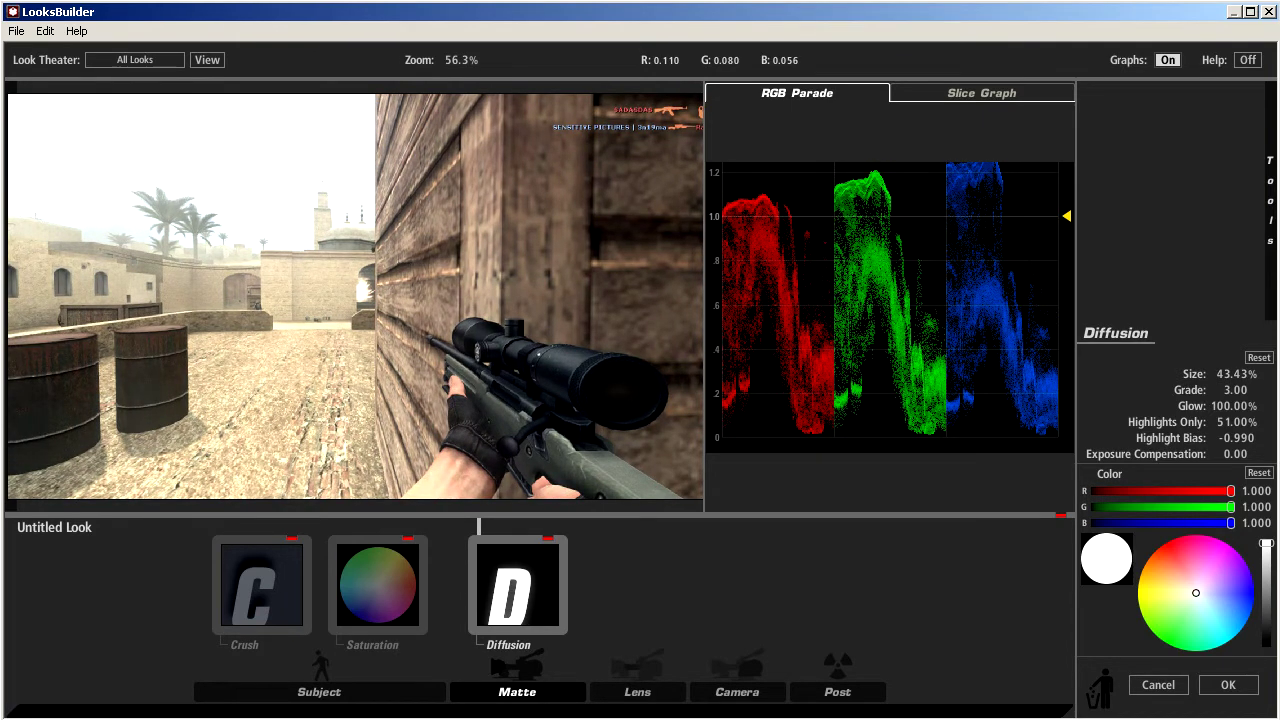
pyautogui.click(1234, 374)
pyautogui.write('45')
pyautogui.press('Return')
# Add an Edge Softness tool to the Lens stage with quality 10 and radius 1.333
pyautogui.click(637, 691)
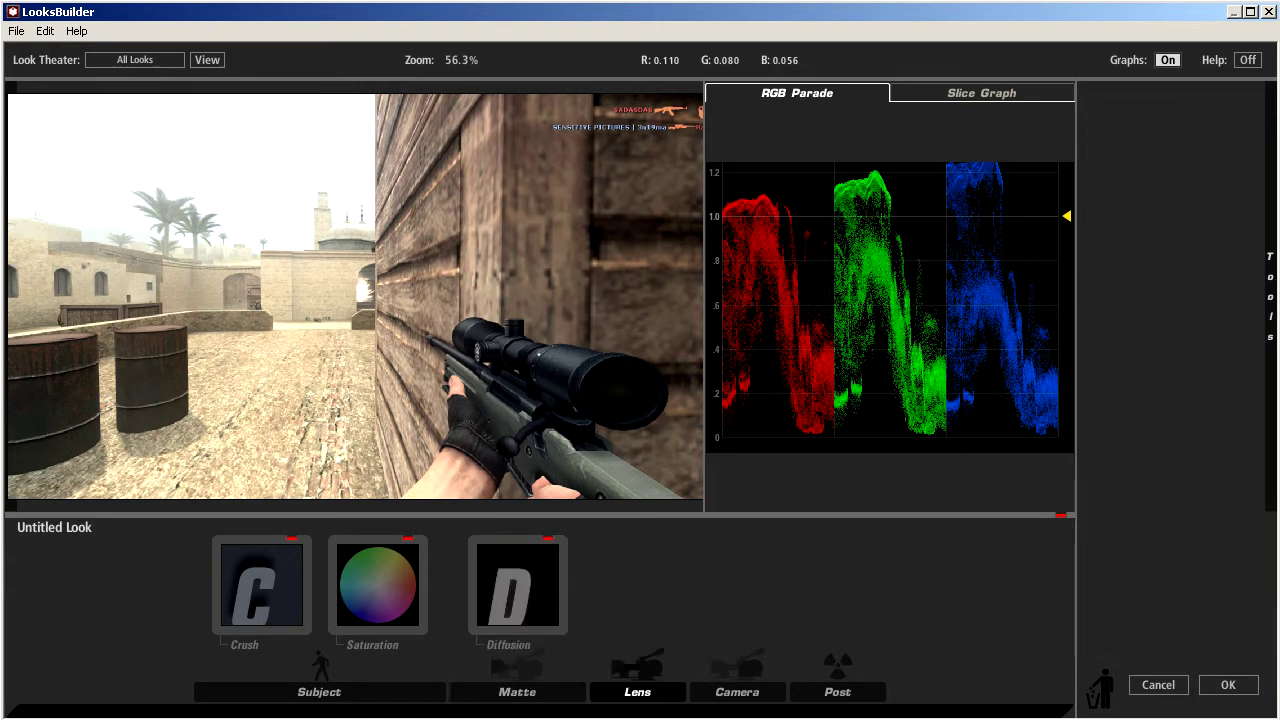
pyautogui.doubleClick(1202, 298)
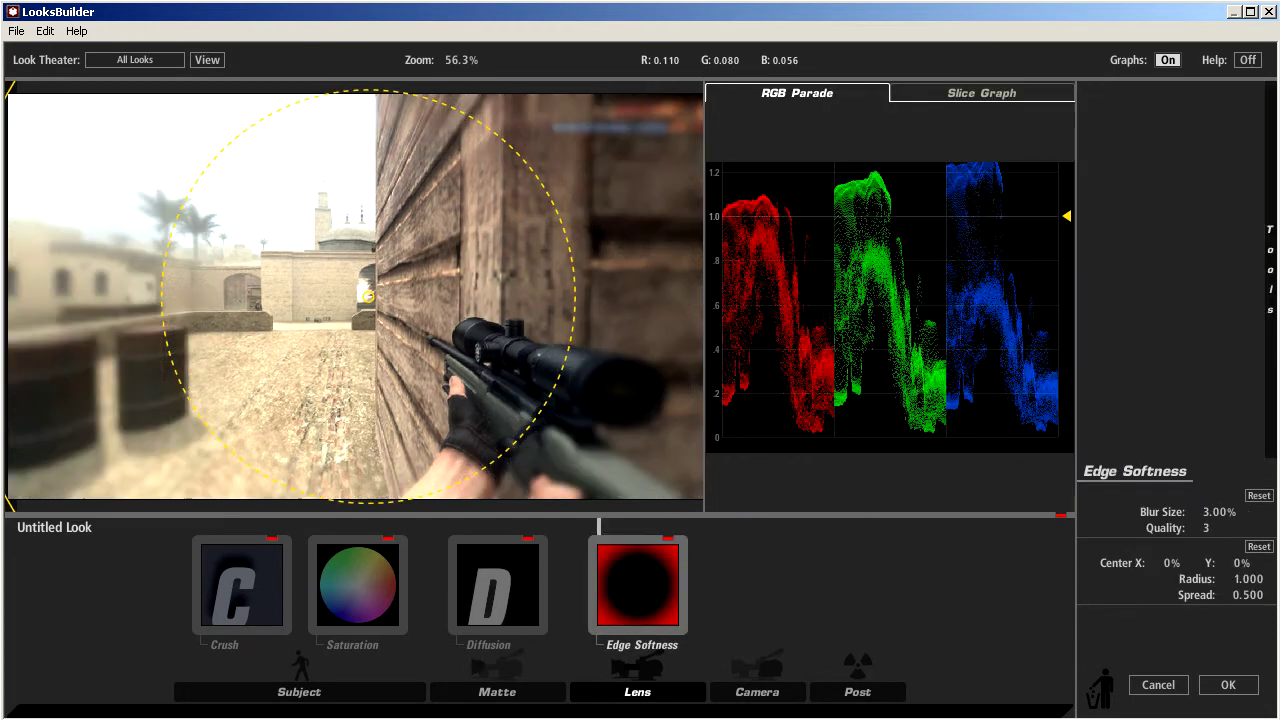
pyautogui.moveTo(1206, 528); pyautogui.dragTo(1240, 528)
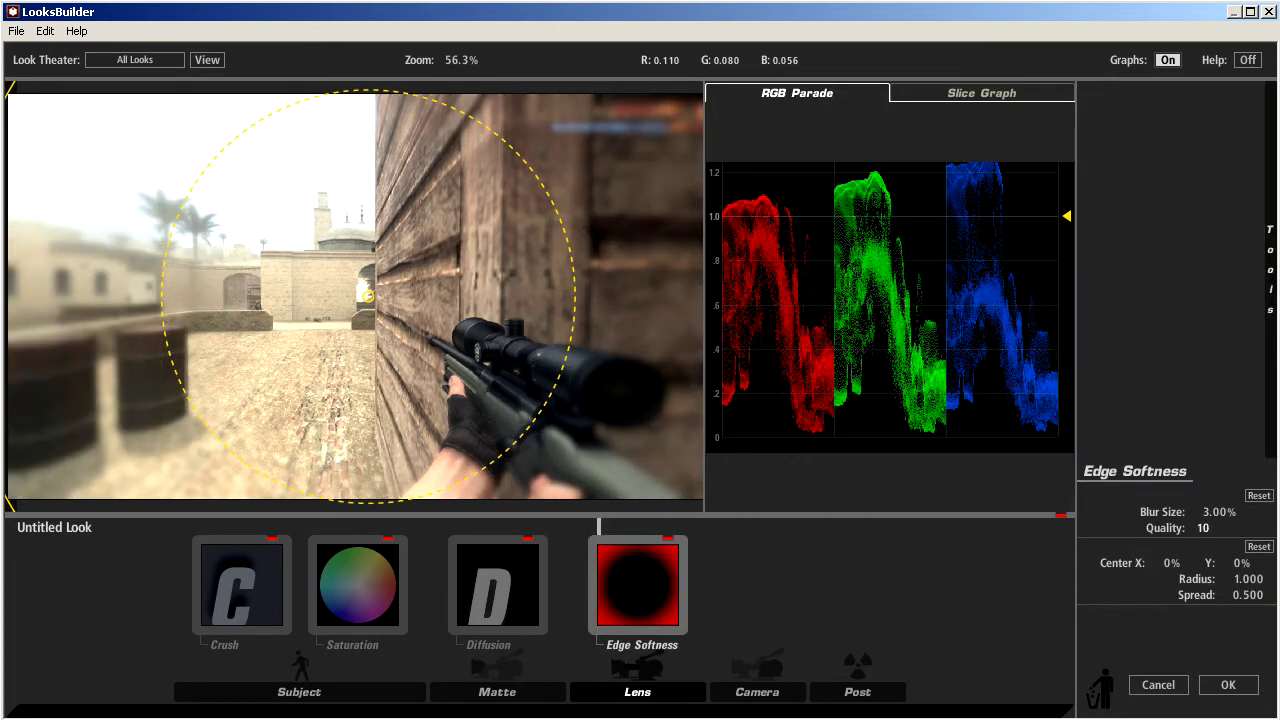
pyautogui.scroll(-3, 354, 296)
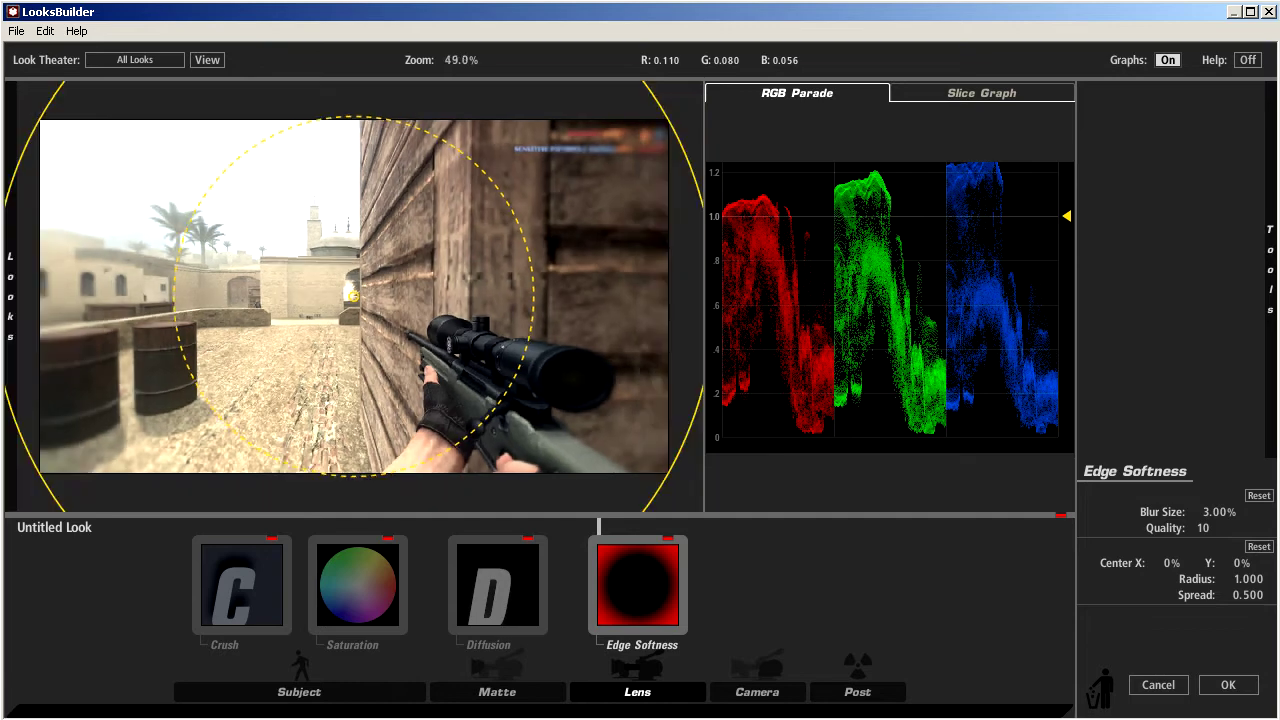
pyautogui.moveTo(1248, 579); pyautogui.dragTo(1270, 579)
pyautogui.scroll(2, 354, 296)
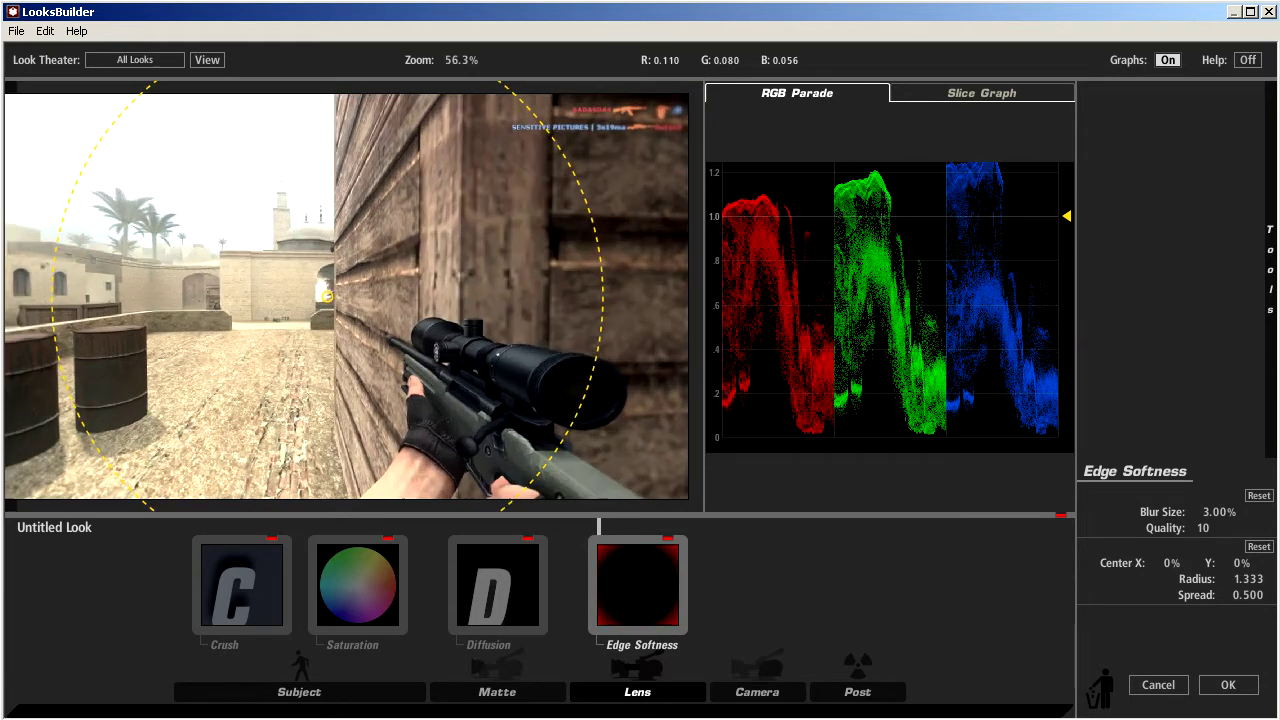
pyautogui.scroll(-2, 354, 296)
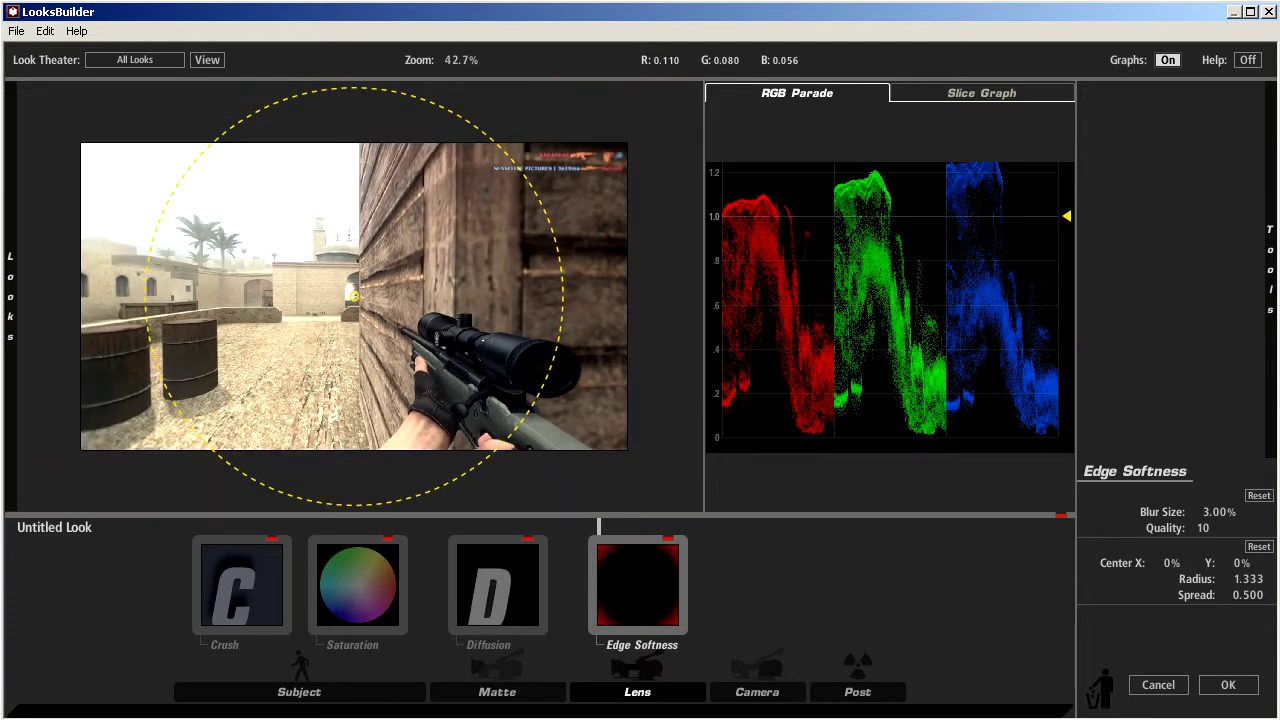
# Try moving the Edge Softness center away from the middle of the frame, and return center X and Y to 0%
pyautogui.scroll(2, 354, 296)
pyautogui.moveTo(354, 296); pyautogui.dragTo(261, 492)
pyautogui.scroll(5, 622, 200)
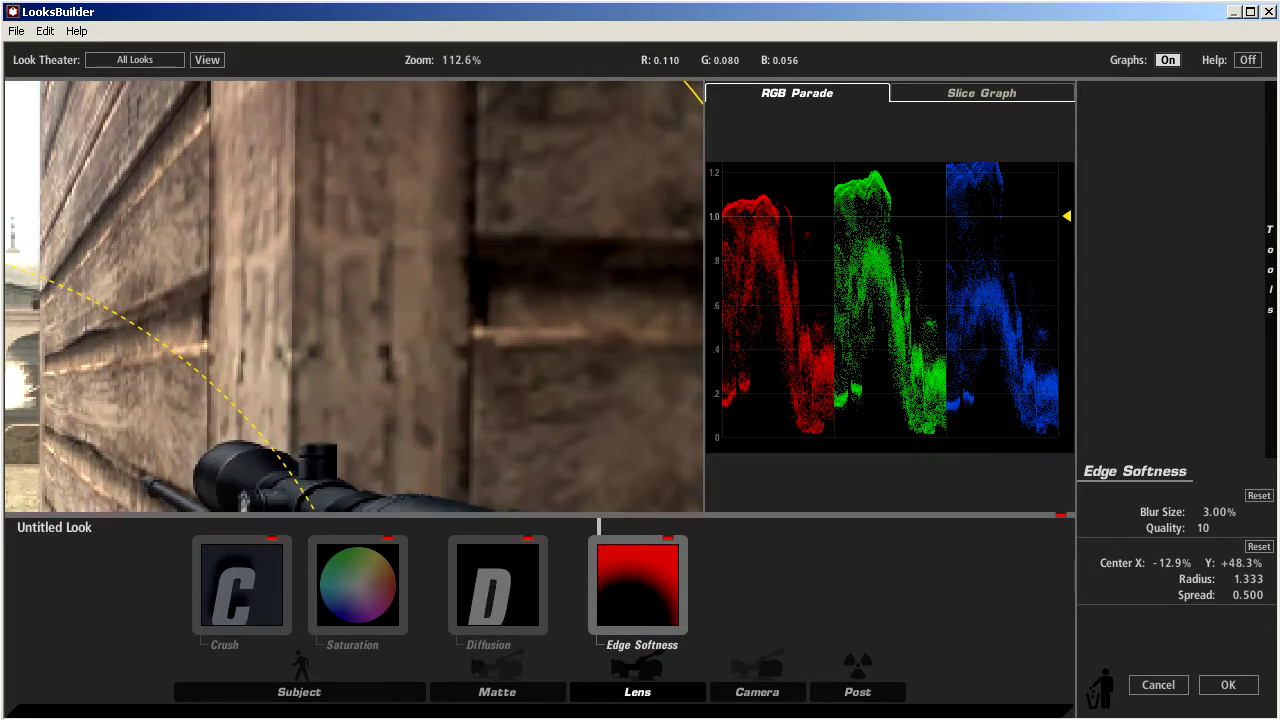
pyautogui.moveTo(640, 200); pyautogui.dragTo(466, 421)
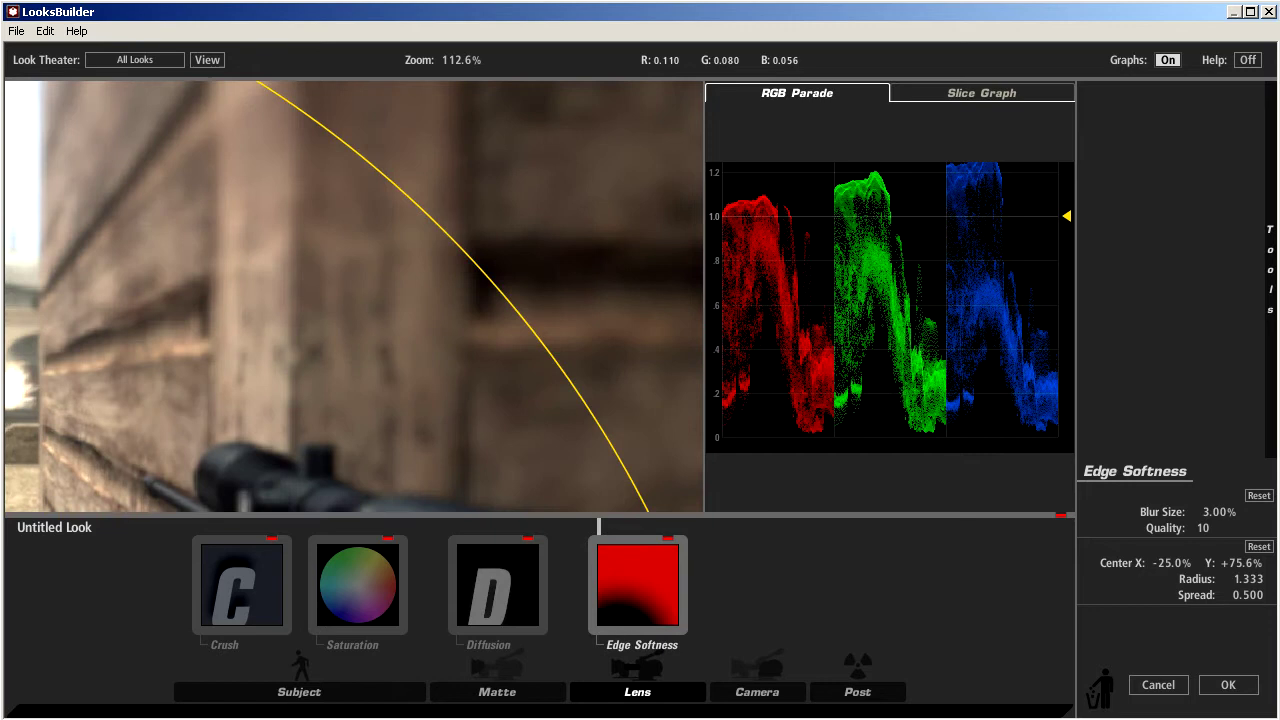
pyautogui.scroll(-5, 354, 296)
pyautogui.moveTo(264, 450); pyautogui.dragTo(361, 311)
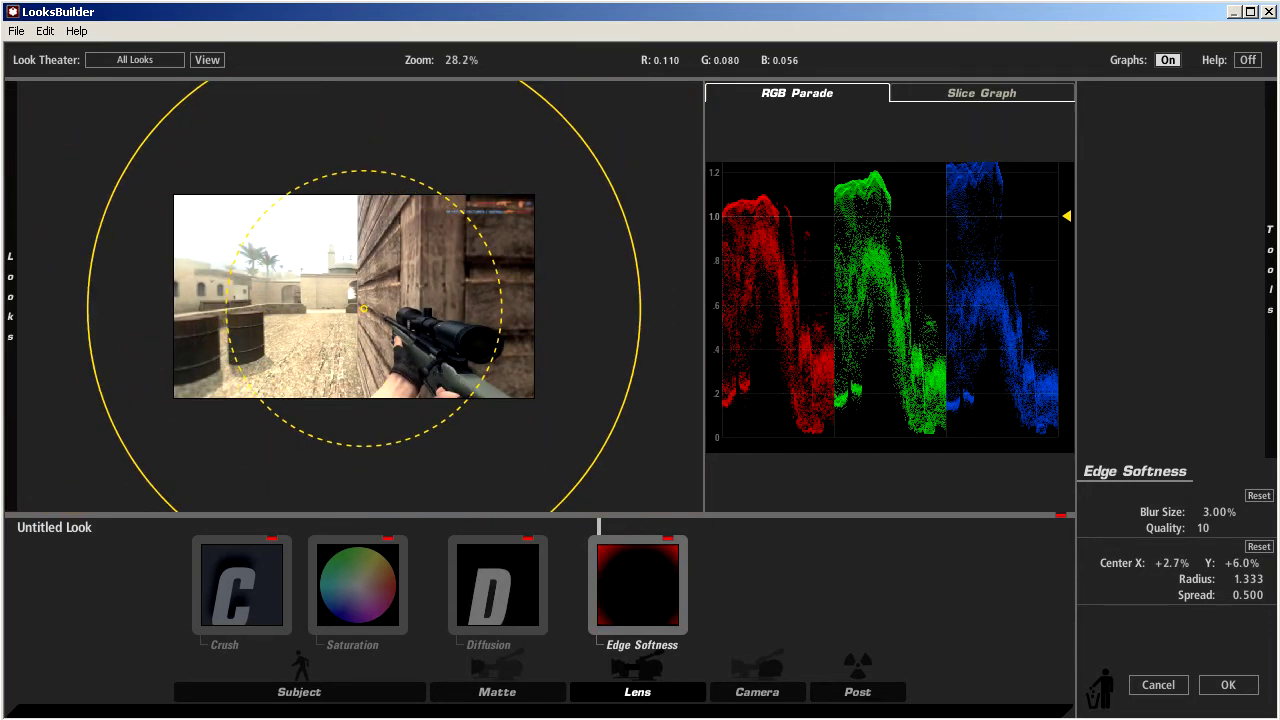
pyautogui.click(1172, 563)
pyautogui.write('0')
pyautogui.press('Tab')
pyautogui.write('0')
pyautogui.press('Return')
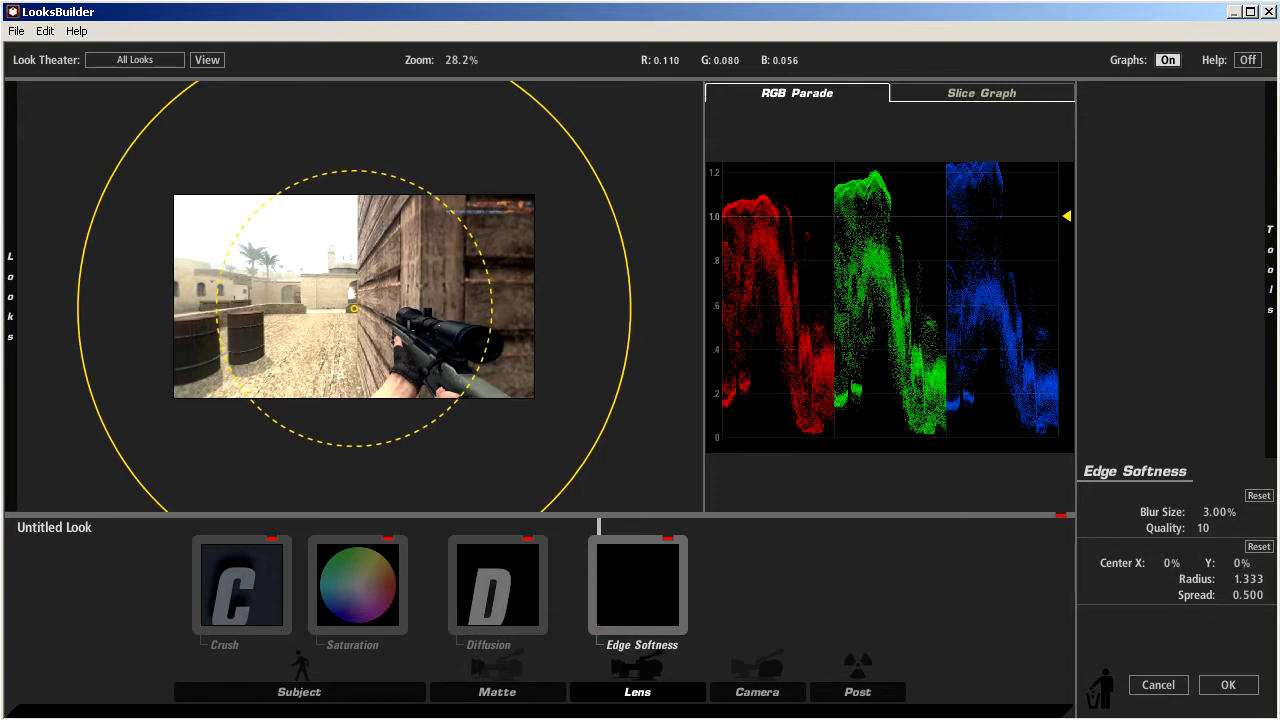
pyautogui.scroll(3, 354, 297)
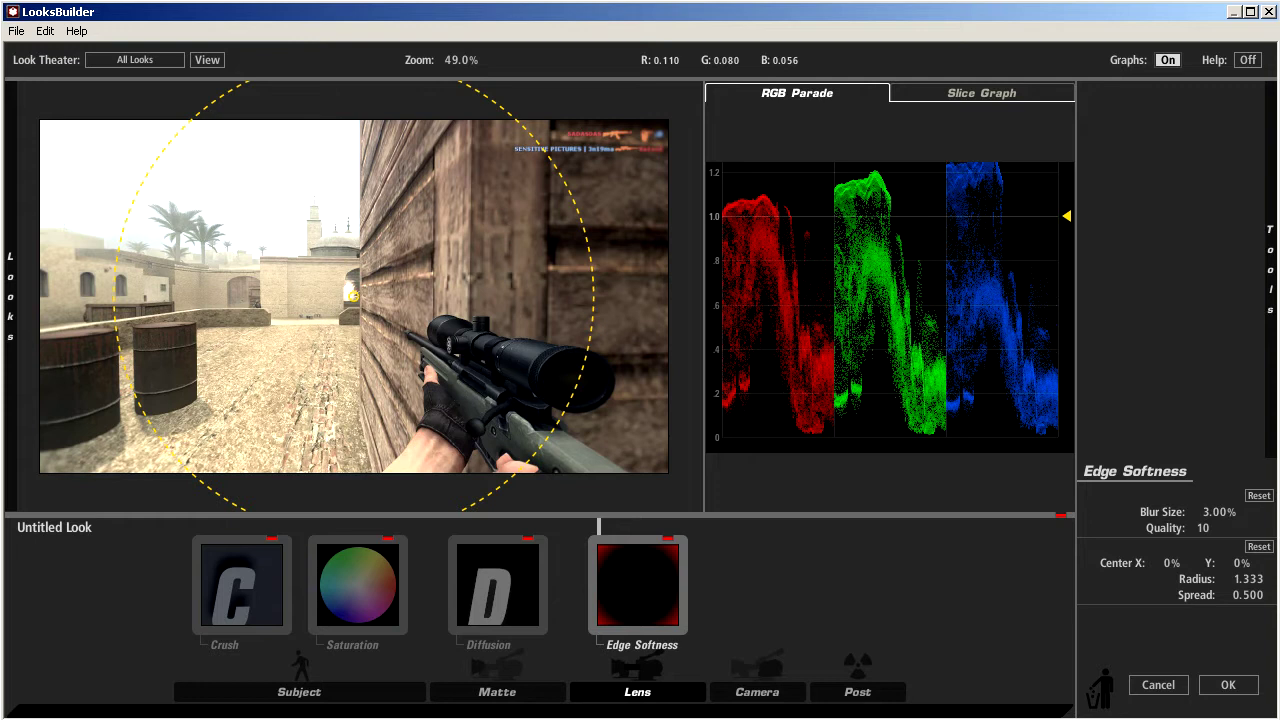
# Add a Ranged Saturation tool to the Camera stage with highlight saturation 0% and midtone saturation 125%
pyautogui.click(757, 692)
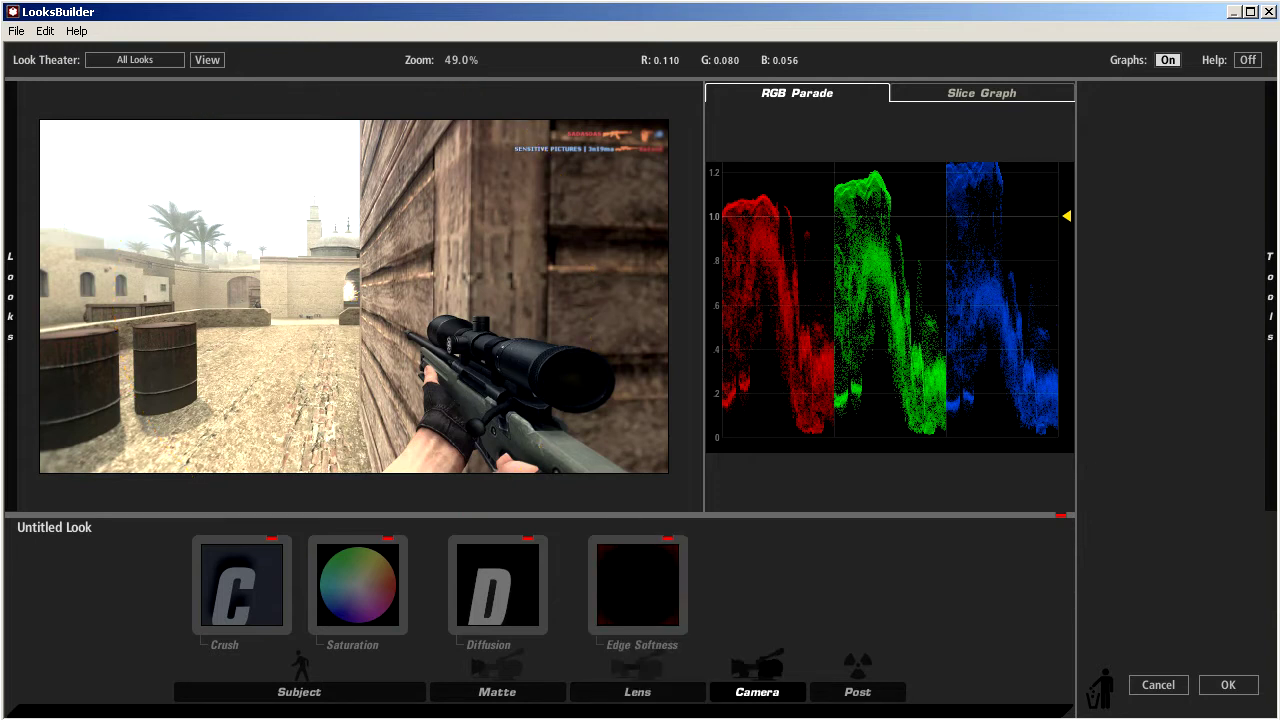
pyautogui.moveTo(1270, 297)
pyautogui.scroll(-4, 1050, 305)
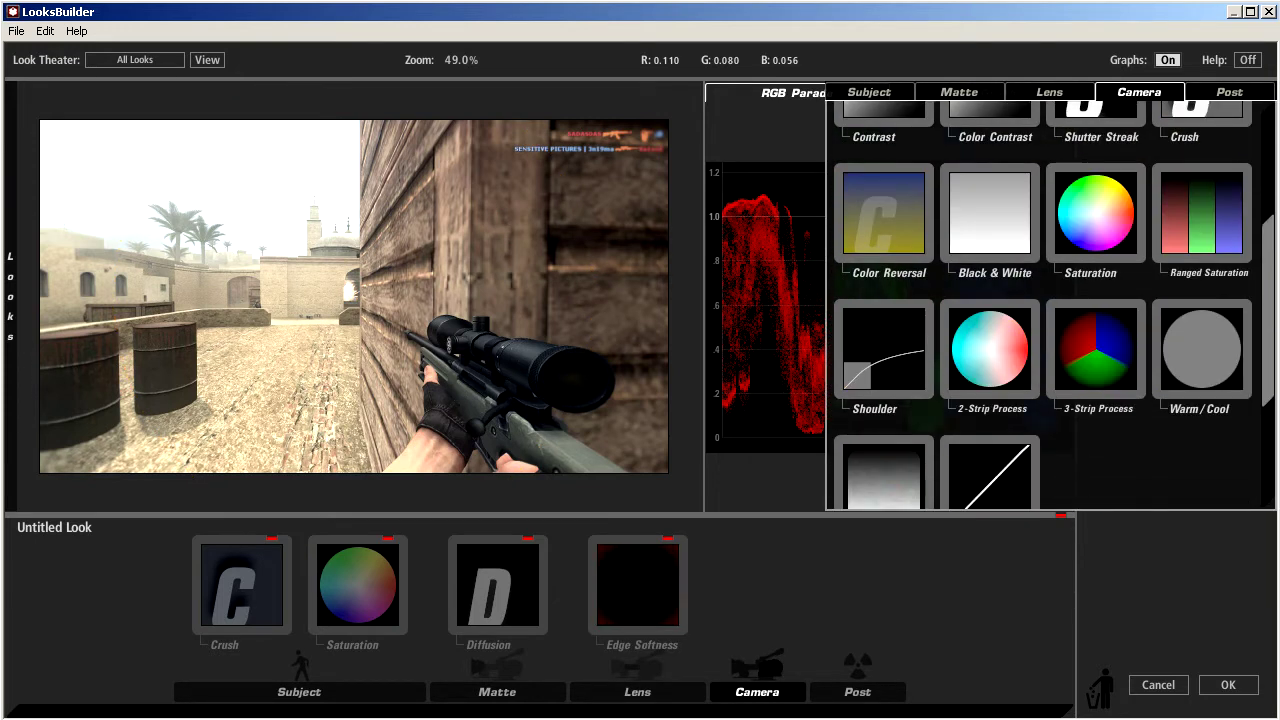
pyautogui.scroll(-1, 1202, 213)
pyautogui.doubleClick(1202, 177)
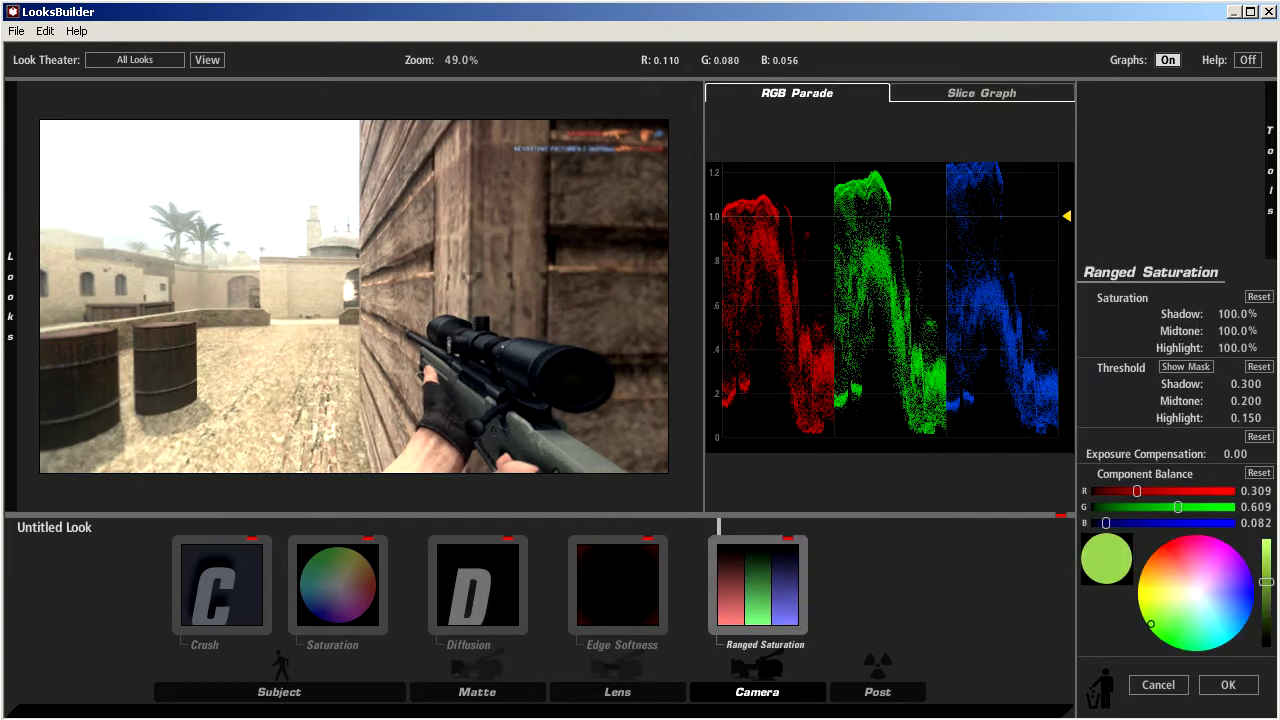
pyautogui.moveTo(1236, 348); pyautogui.dragTo(1102, 348)
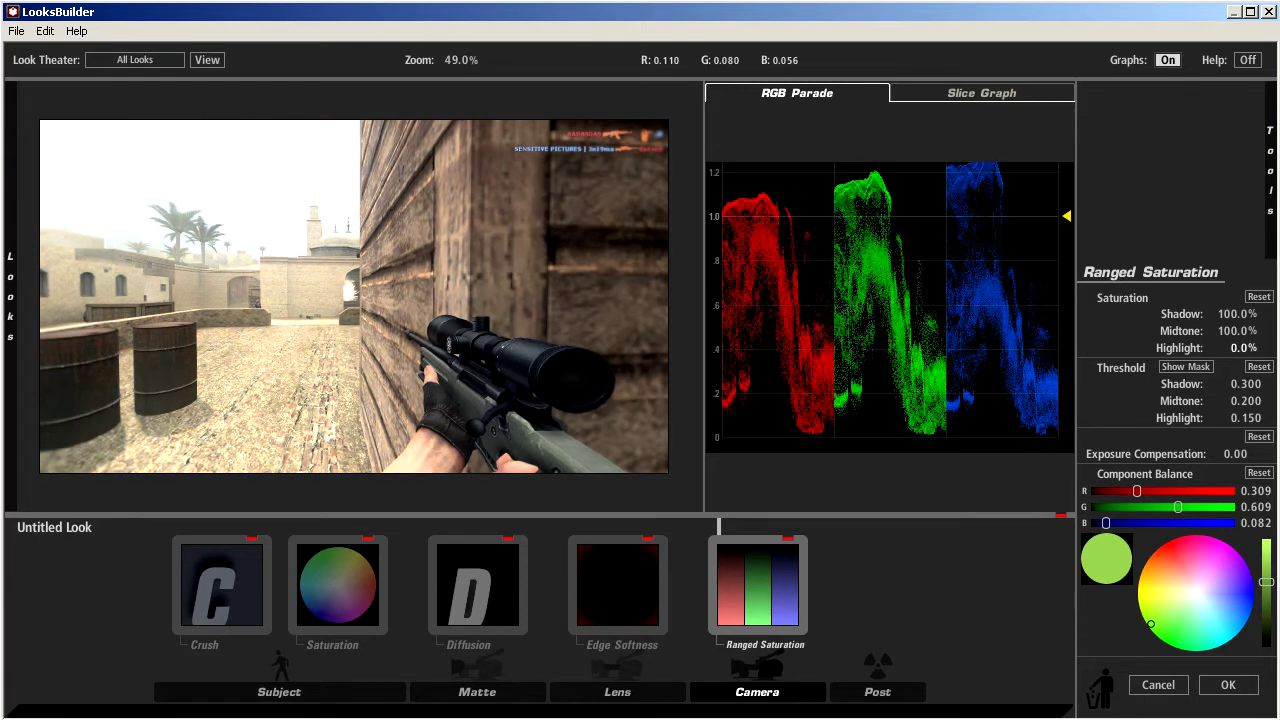
pyautogui.moveTo(1238, 331); pyautogui.dragTo(1197, 330)
pyautogui.write('125')
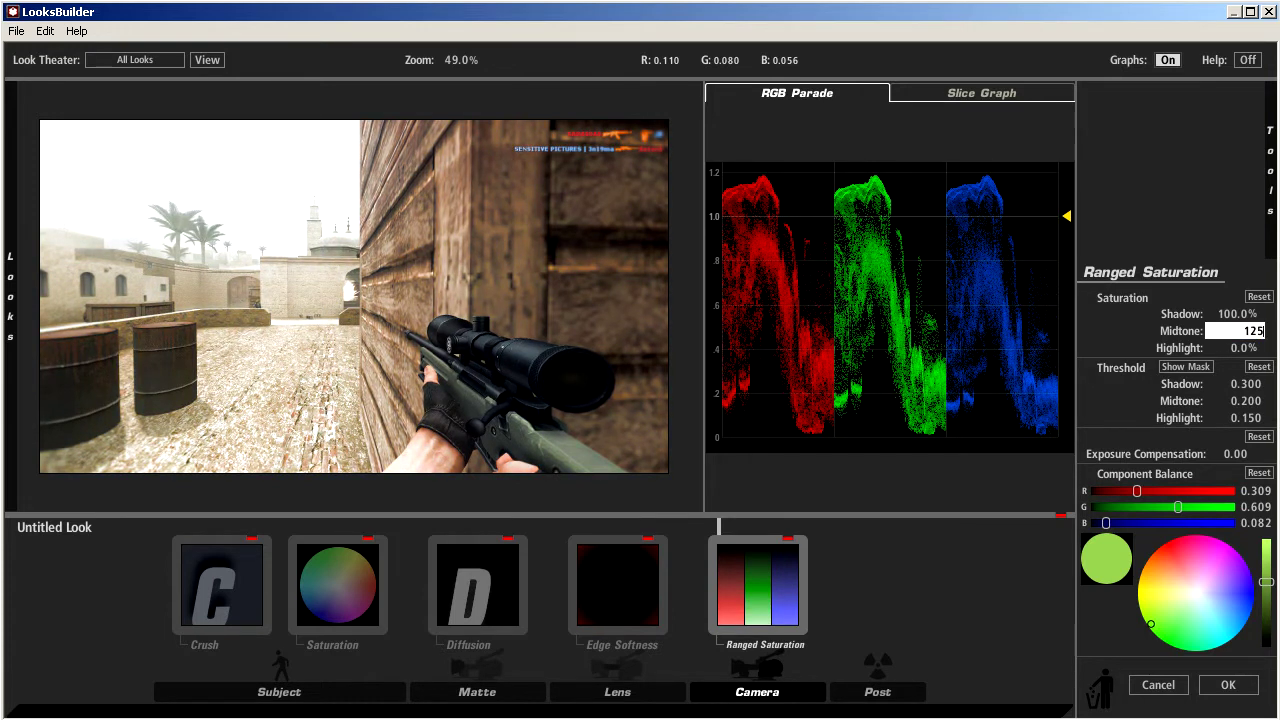
pyautogui.press('Return')
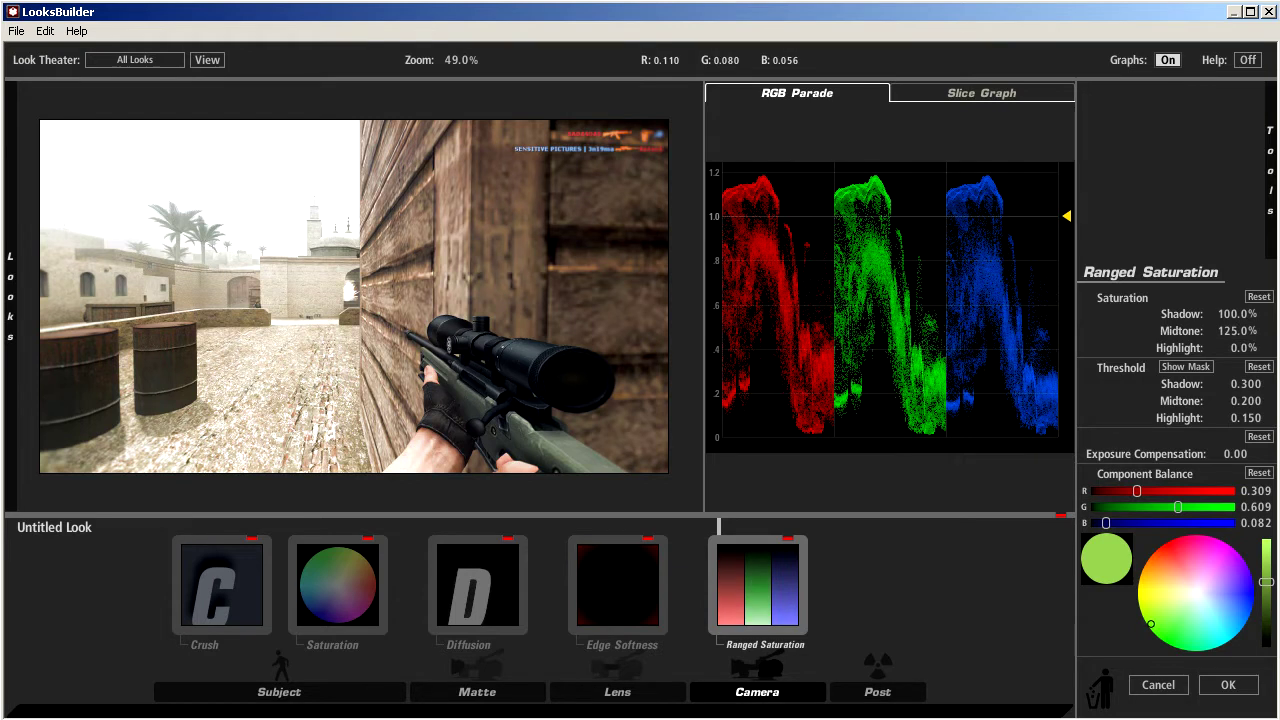
# Try shadow saturation at 0% in Ranged Saturation, and set it back to 100%
pyautogui.moveTo(1238, 314); pyautogui.dragTo(1150, 314)
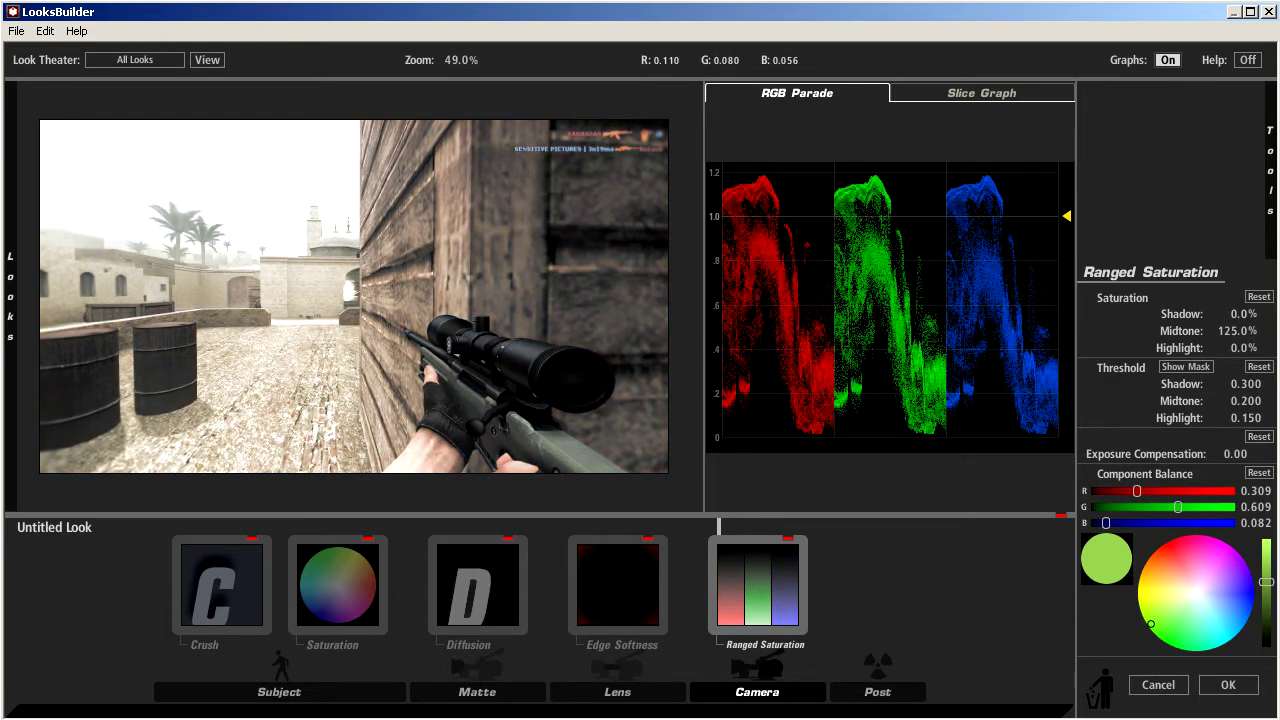
pyautogui.moveTo(1240, 314); pyautogui.dragTo(1272, 314)
pyautogui.click(1247, 314)
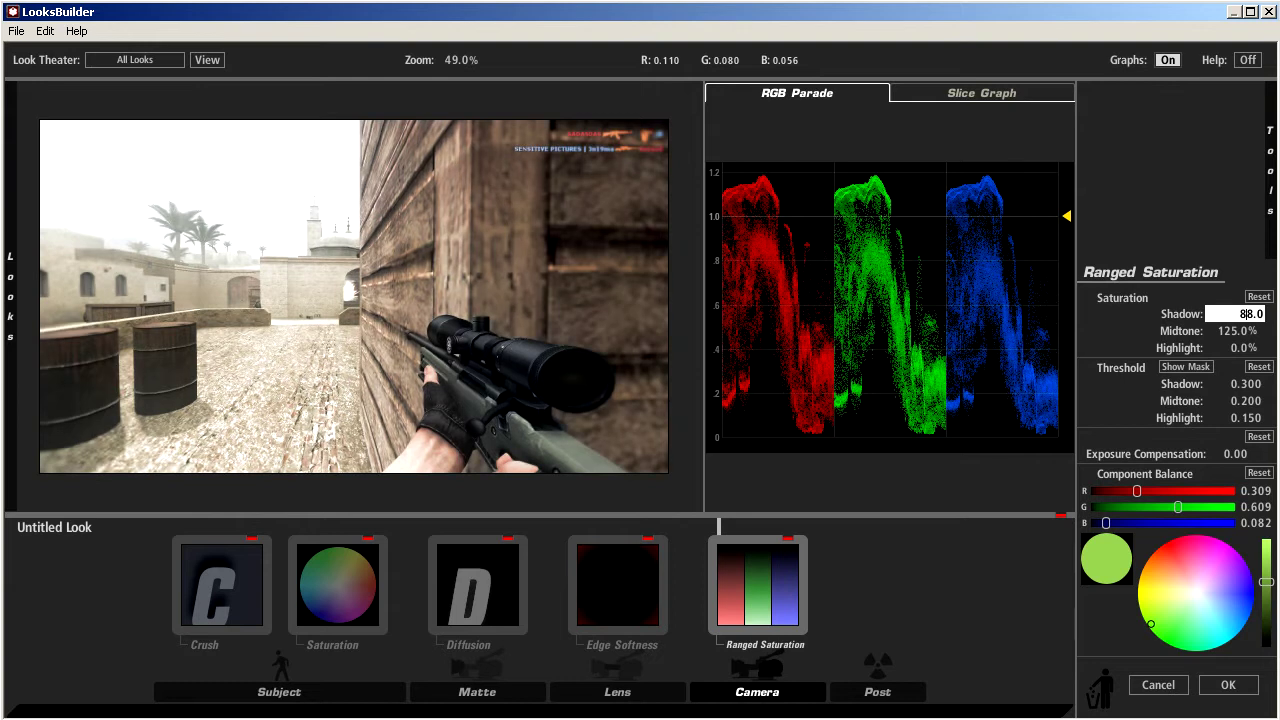
pyautogui.doubleClick(1247, 314)
pyautogui.write('100')
pyautogui.press('Return')
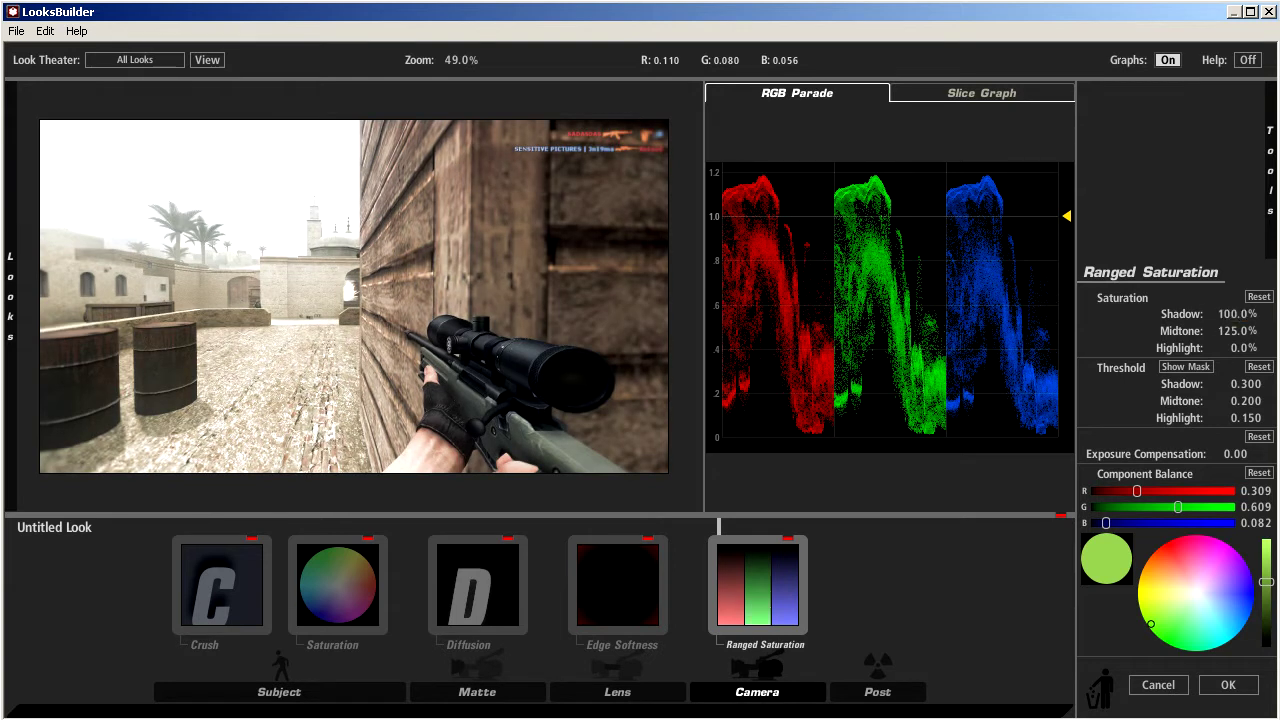
# Add a Lift-Gamma-Gain tool to the Post stage, shifting lift to blue (0.882/0.943/1.000), gamma to orange (1.070/1.006/0.924) and gain to blue (0.961/1.004/1.034)
pyautogui.click(877, 692)
pyautogui.moveTo(1270, 171)
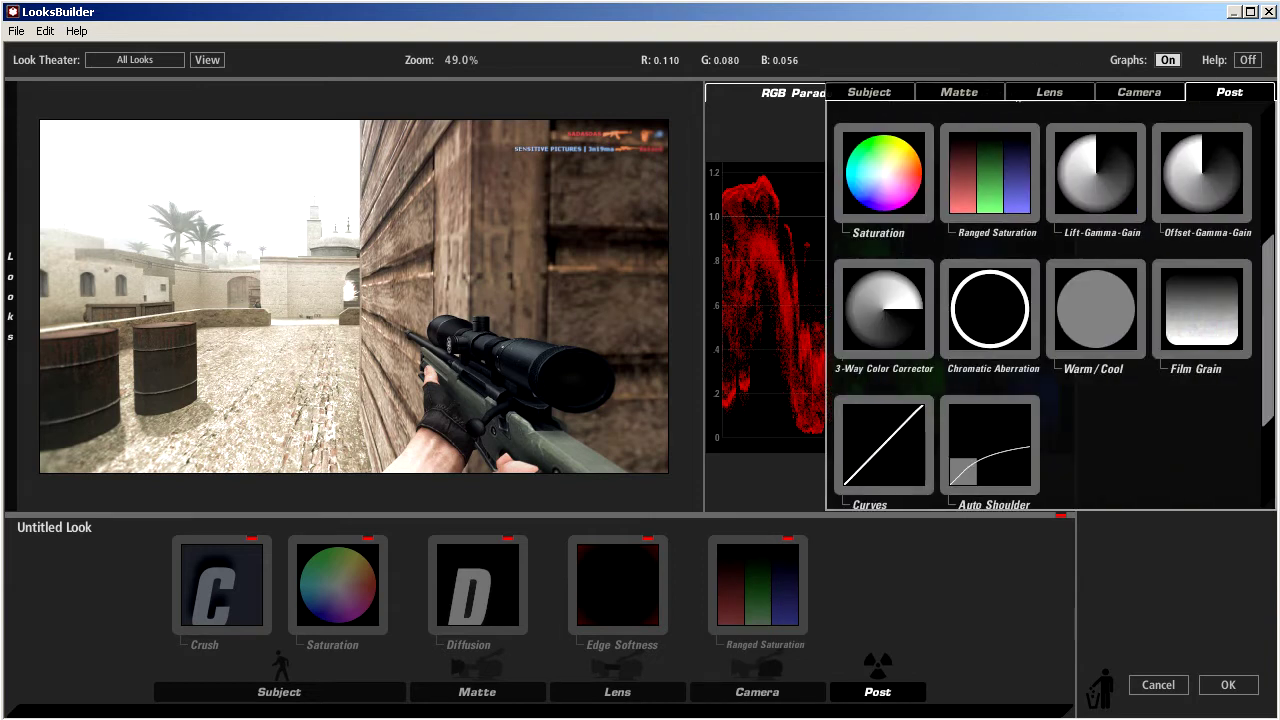
pyautogui.doubleClick(1096, 173)
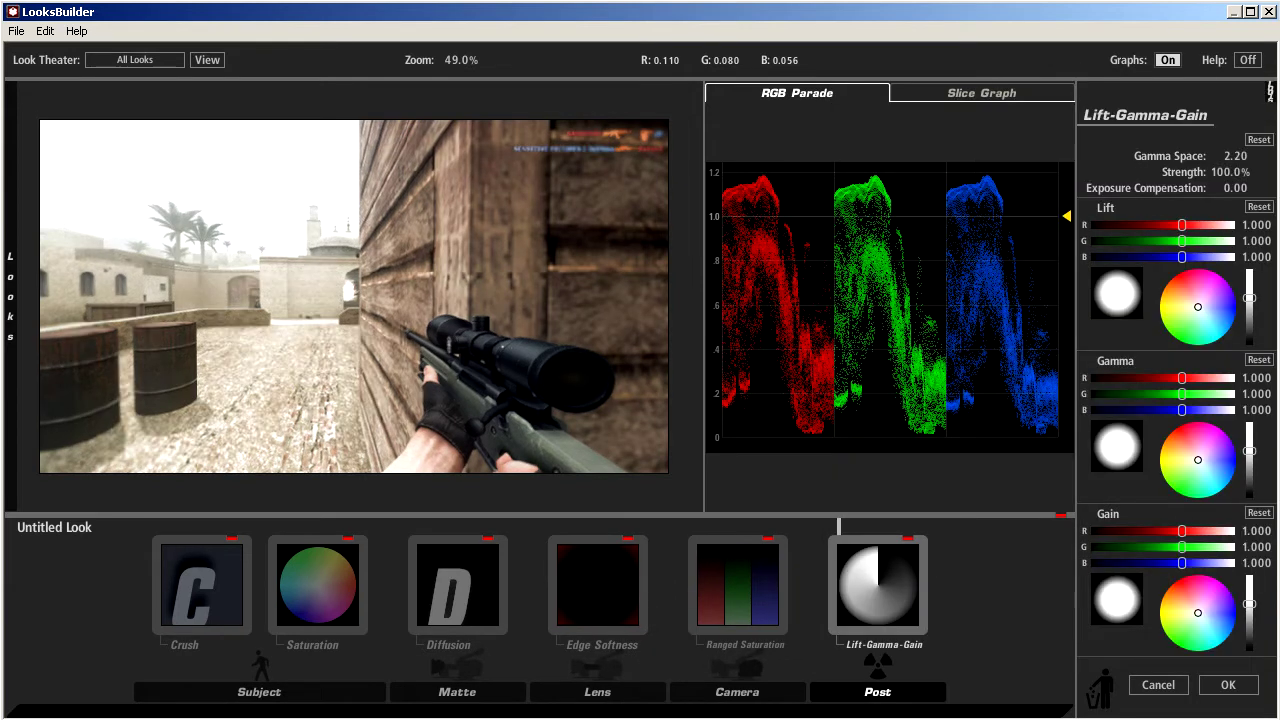
pyautogui.moveTo(1199, 306); pyautogui.dragTo(1205, 302)
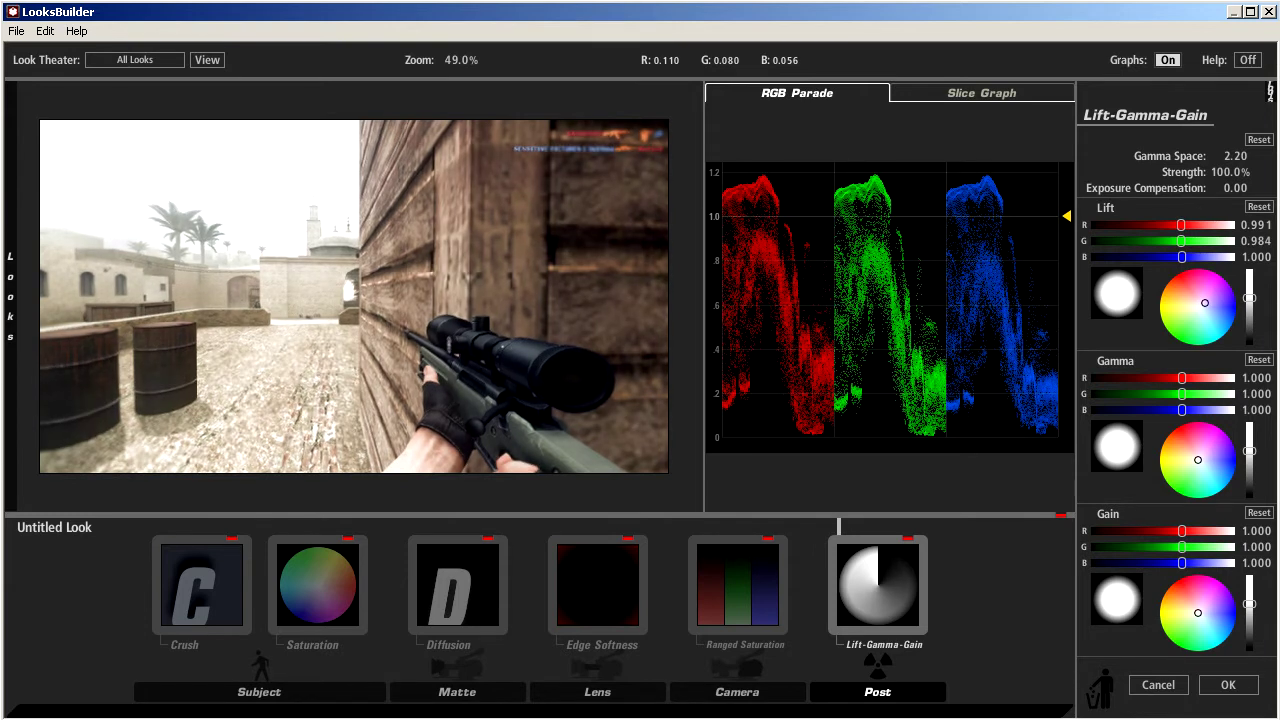
pyautogui.moveTo(1198, 460); pyautogui.dragTo(1185, 454)
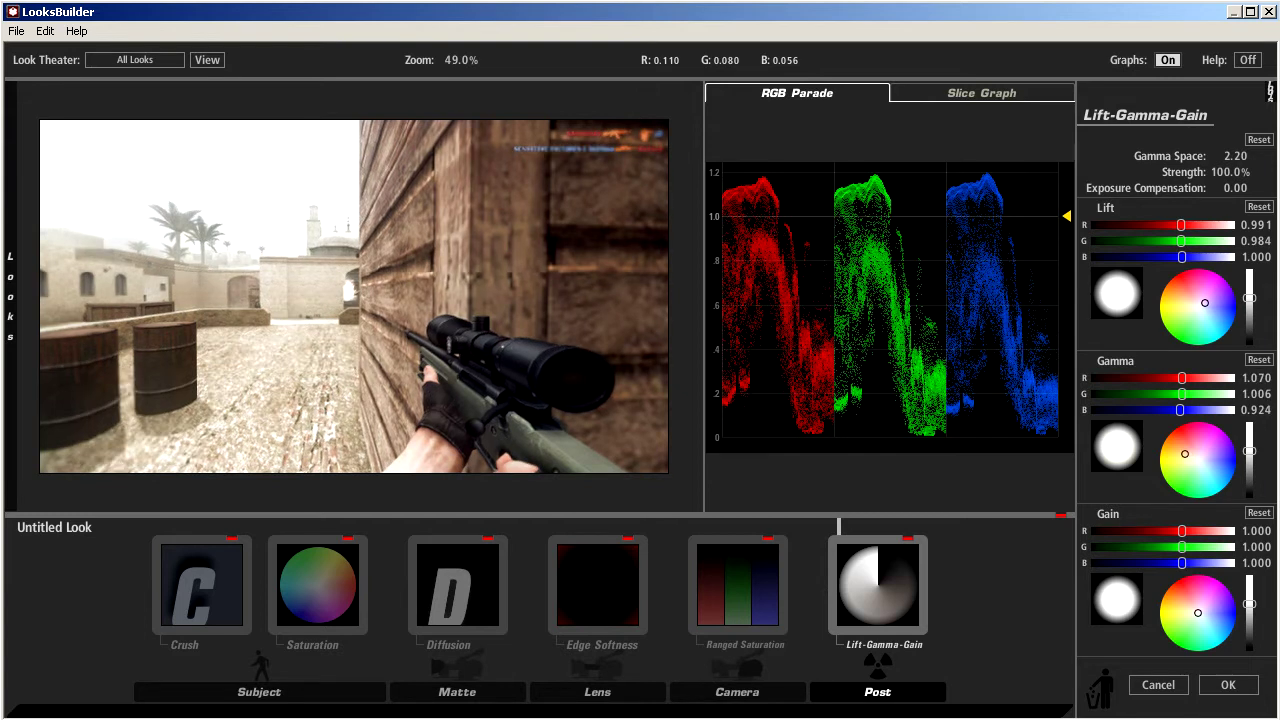
pyautogui.moveTo(1199, 613); pyautogui.dragTo(1206, 620)
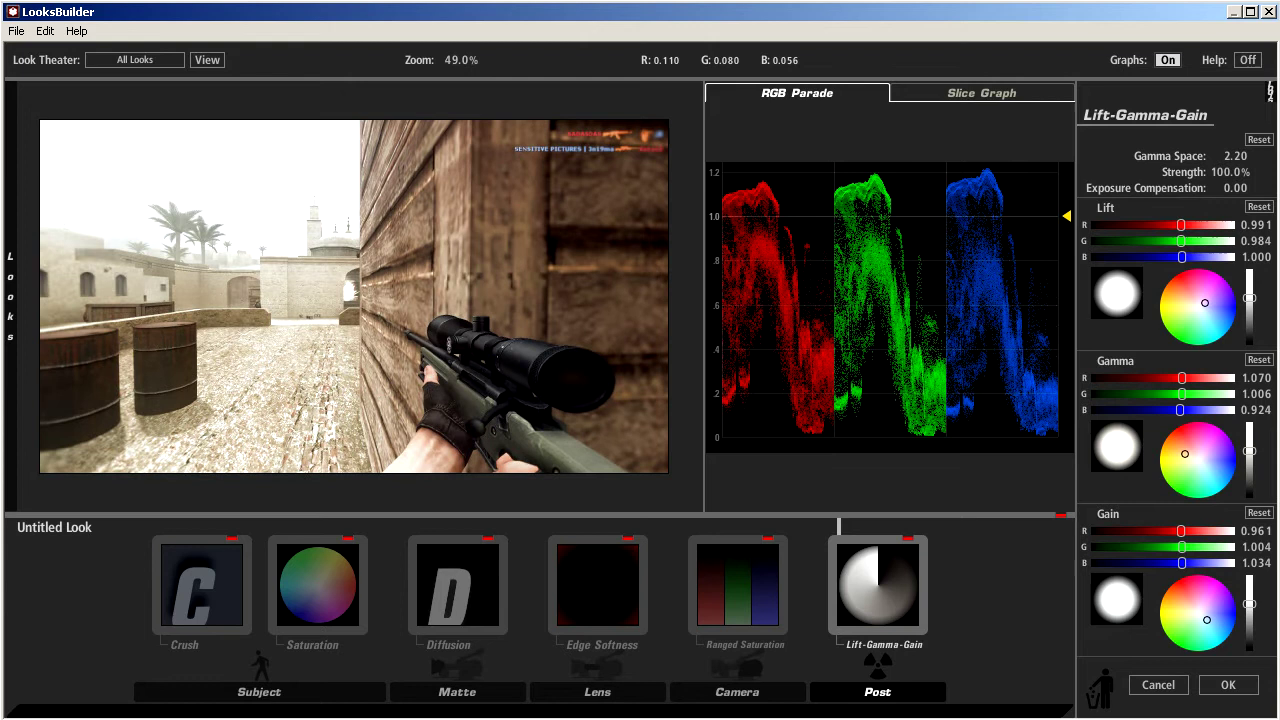
pyautogui.moveTo(1205, 302); pyautogui.dragTo(1212, 315)
pyautogui.scroll(1, 354, 297)
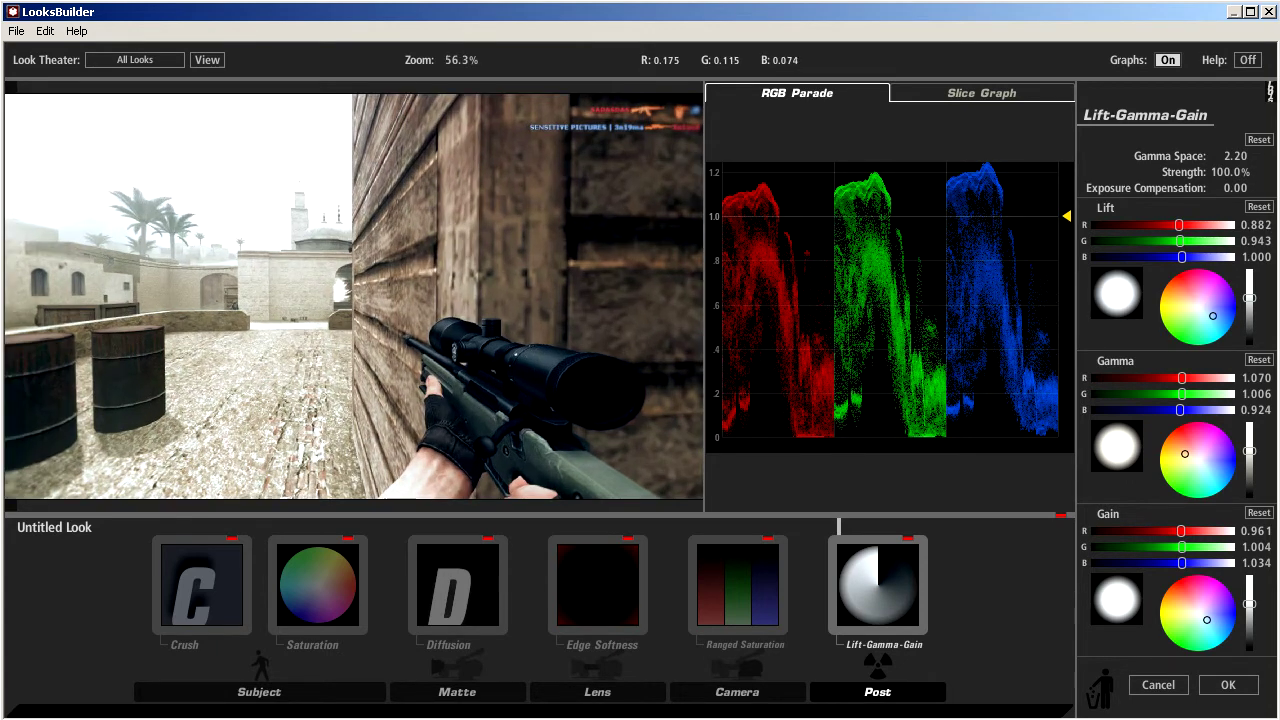
pyautogui.moveTo(354, 297); pyautogui.dragTo(327, 297)
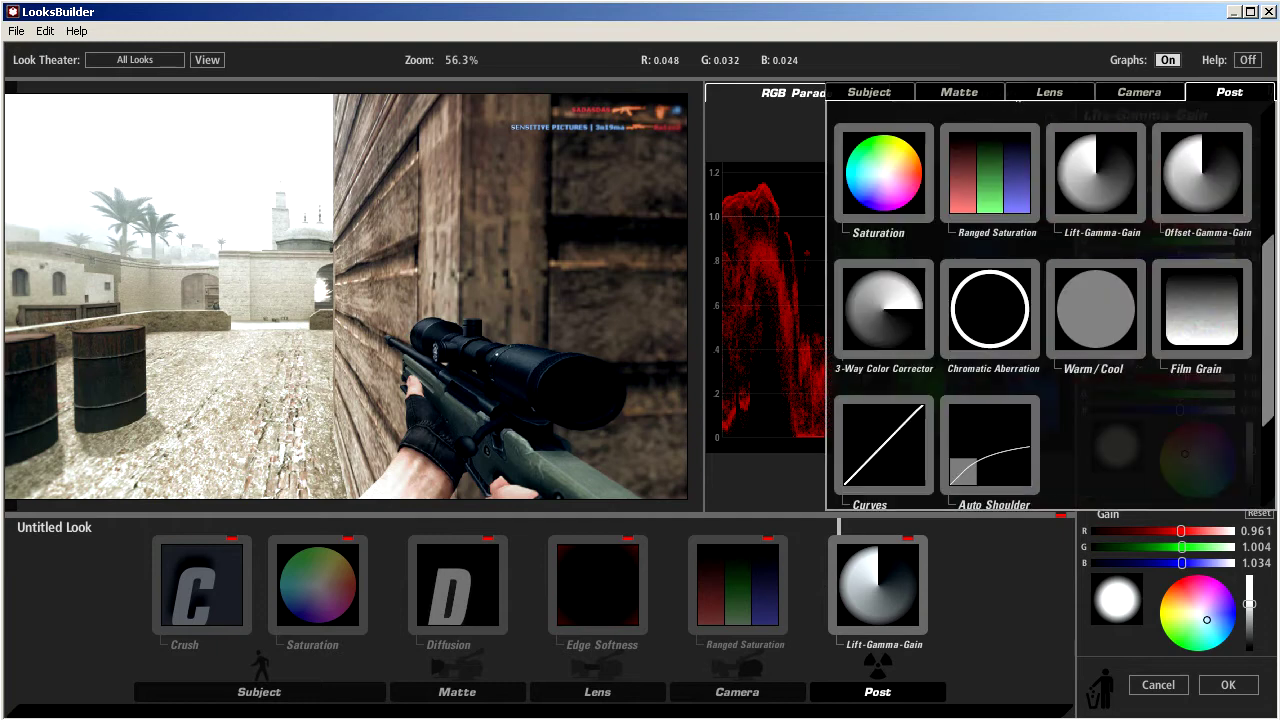
# Try the Print Bleach Bypass and Telecine Net tools in the Post stage, and remove each one
pyautogui.scroll(4, 991, 277)
pyautogui.doubleClick(991, 277)
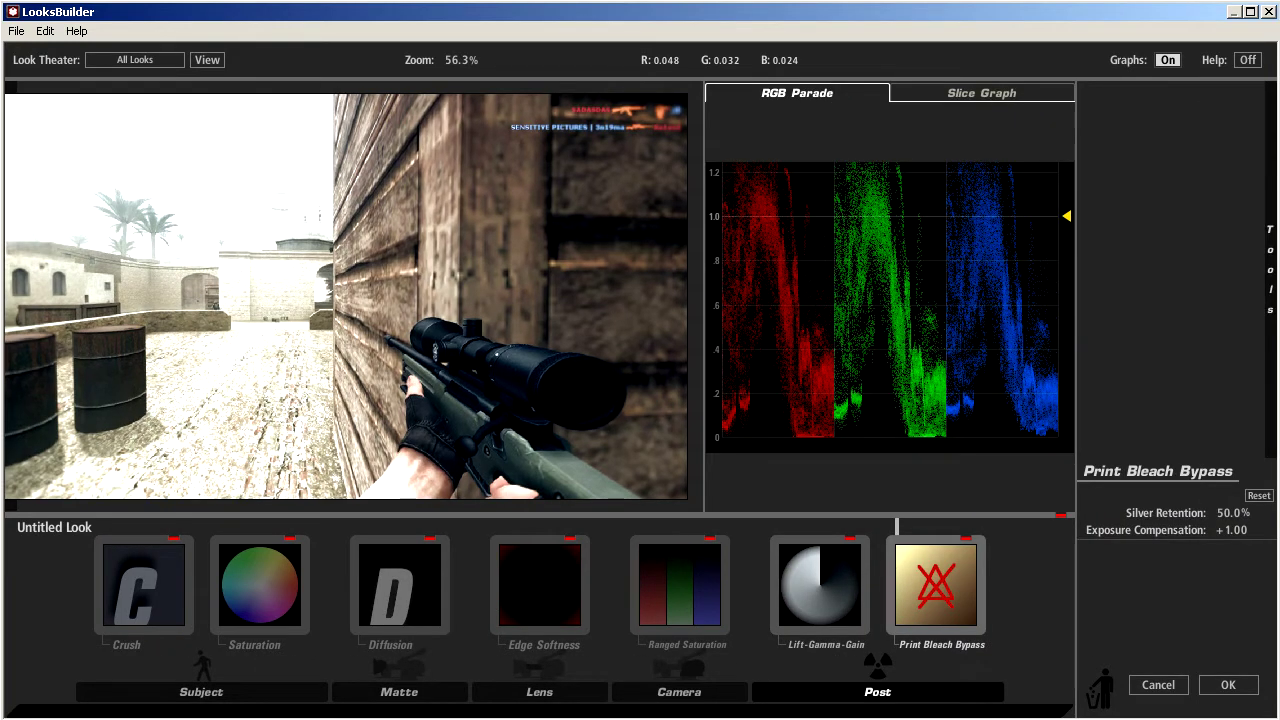
pyautogui.click(966, 538)
pyautogui.click(966, 538)
pyautogui.press('Delete')
pyautogui.moveTo(1269, 270)
pyautogui.scroll(-3, 1096, 300)
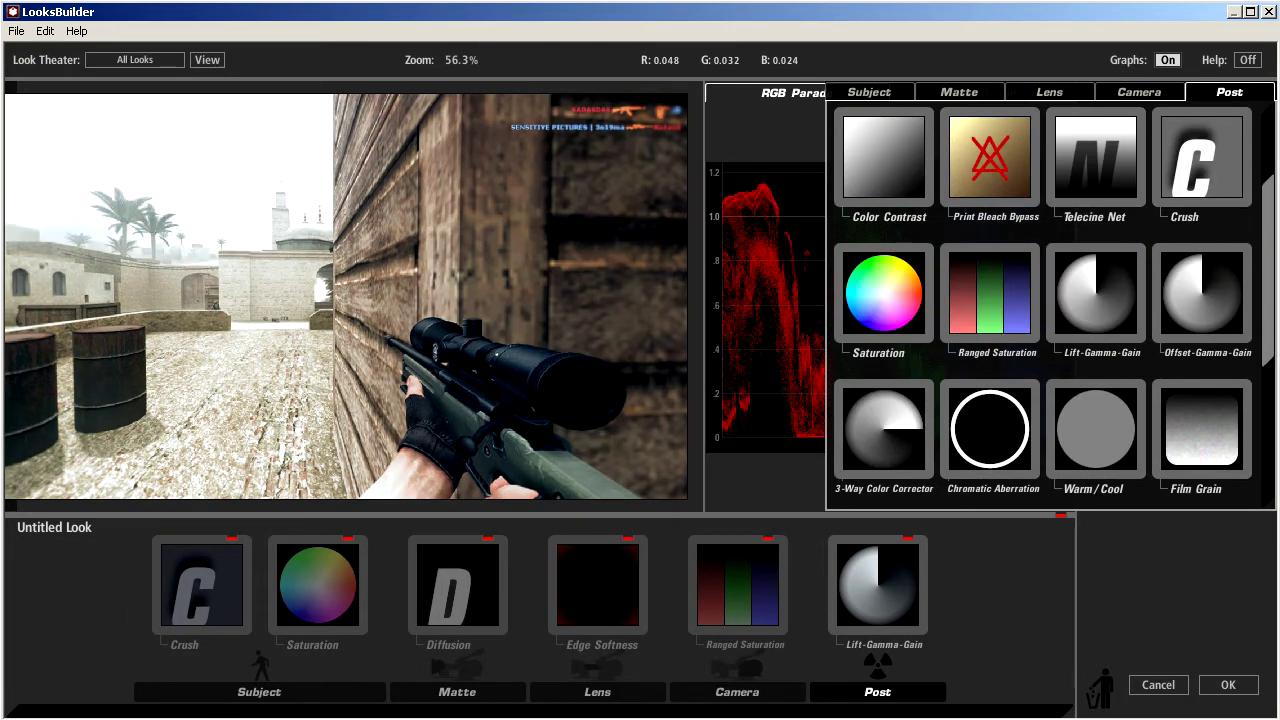
pyautogui.doubleClick(1096, 158)
pyautogui.press('Delete')
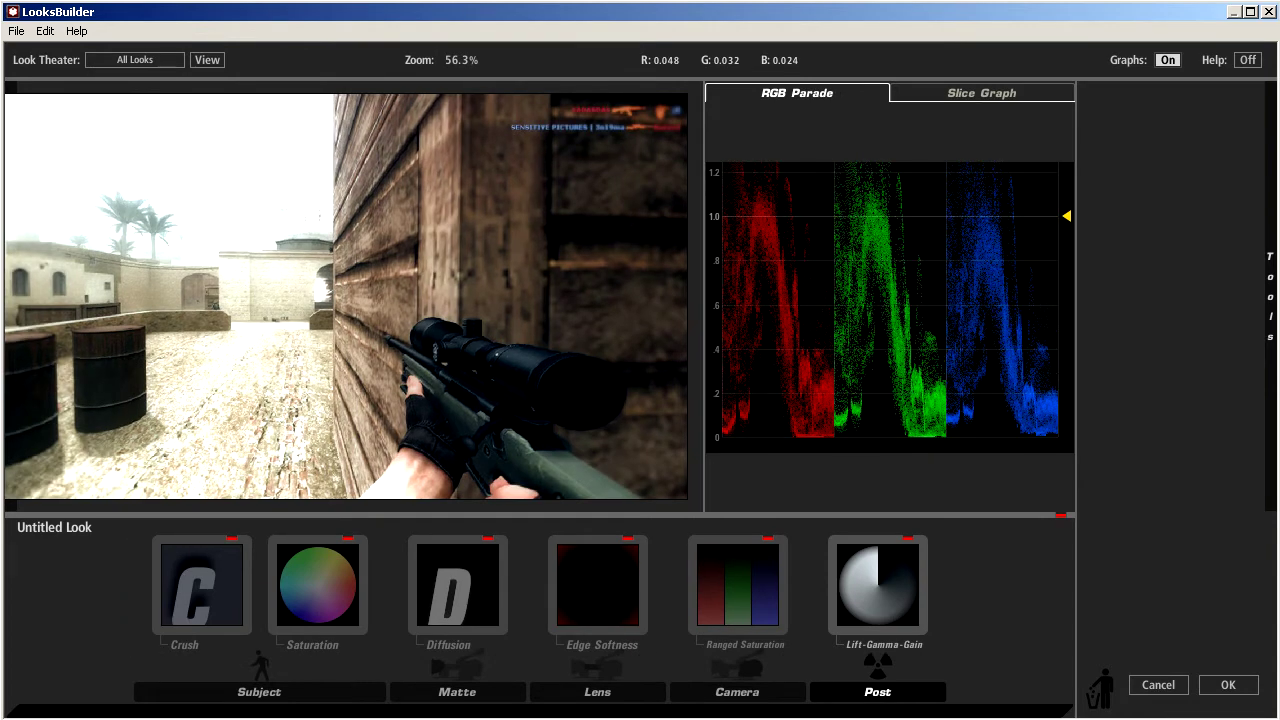
# Add a Curves tool to the Post stage, adjust it slightly, and apply the finished look to the clip
pyautogui.moveTo(1269, 290)
pyautogui.scroll(-3, 1096, 300)
pyautogui.scroll(-2, 884, 320)
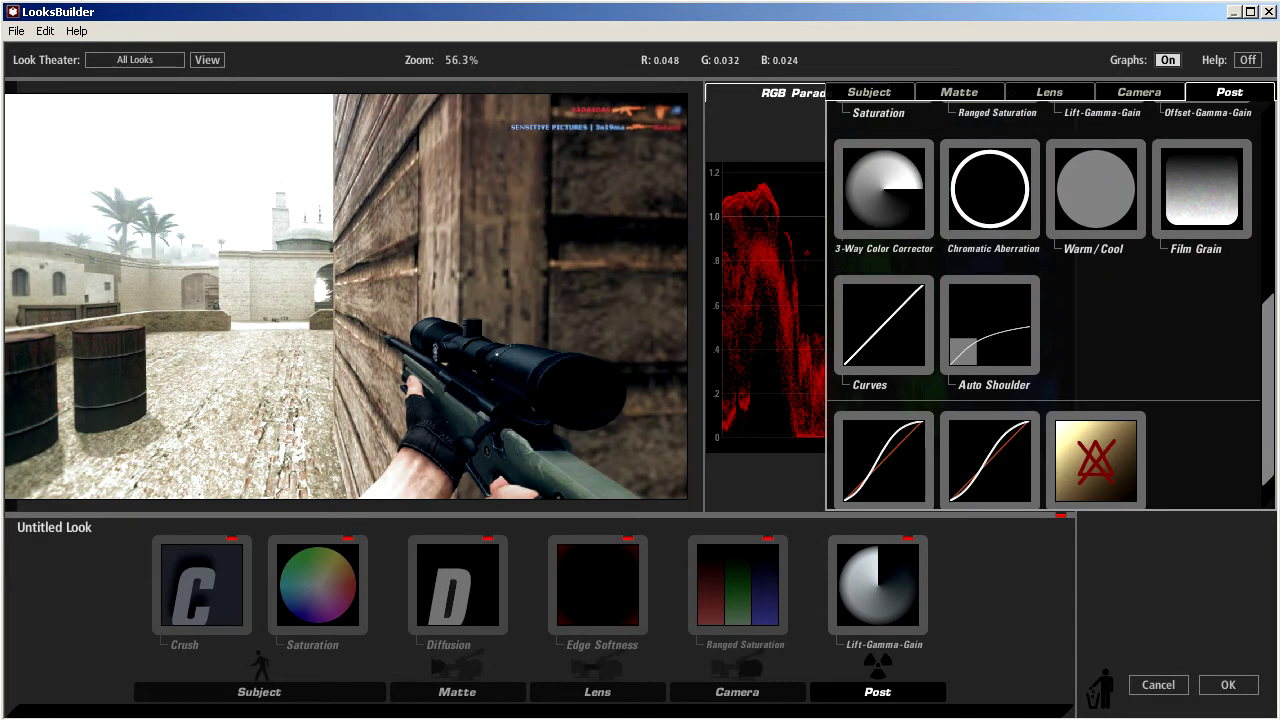
pyautogui.doubleClick(884, 320)
pyautogui.moveTo(1217, 560); pyautogui.dragTo(1237, 560)
pyautogui.click(1228, 685)
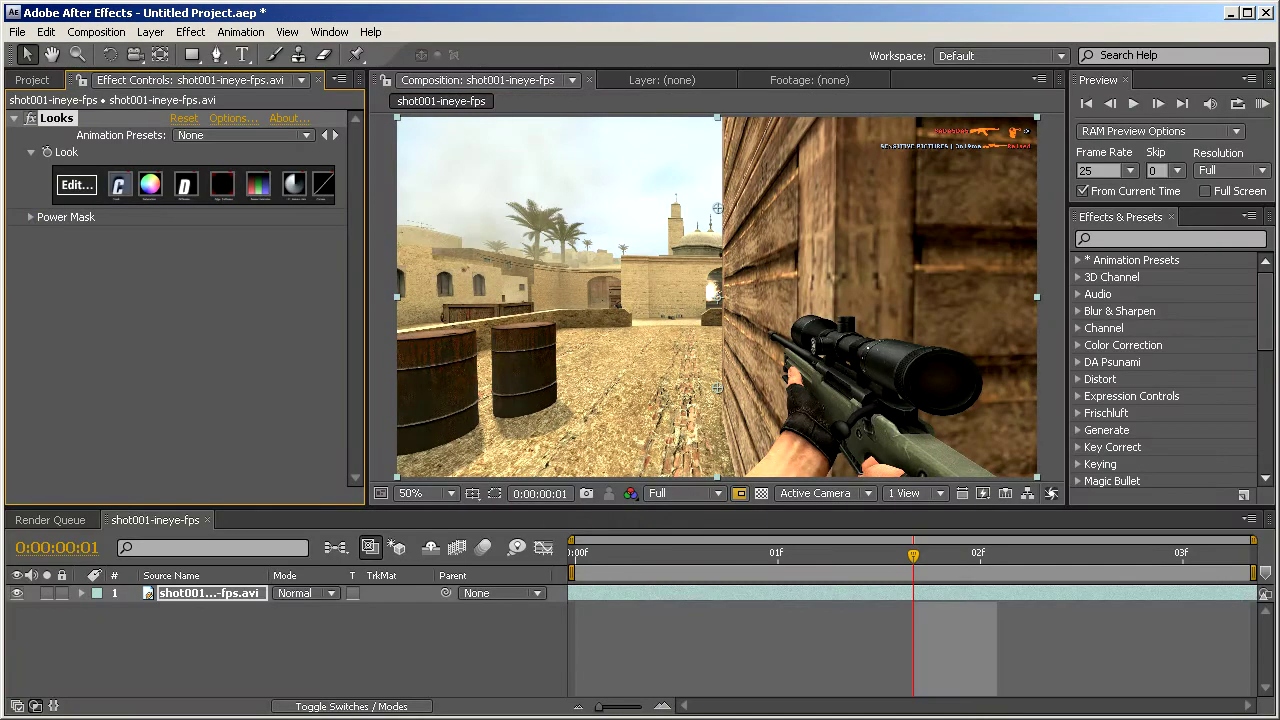
# Go to 0:00:00:00 and compare the clip with and without the Looks effect, leaving the effect applied
pyautogui.moveTo(913, 555); pyautogui.dragTo(744, 555)
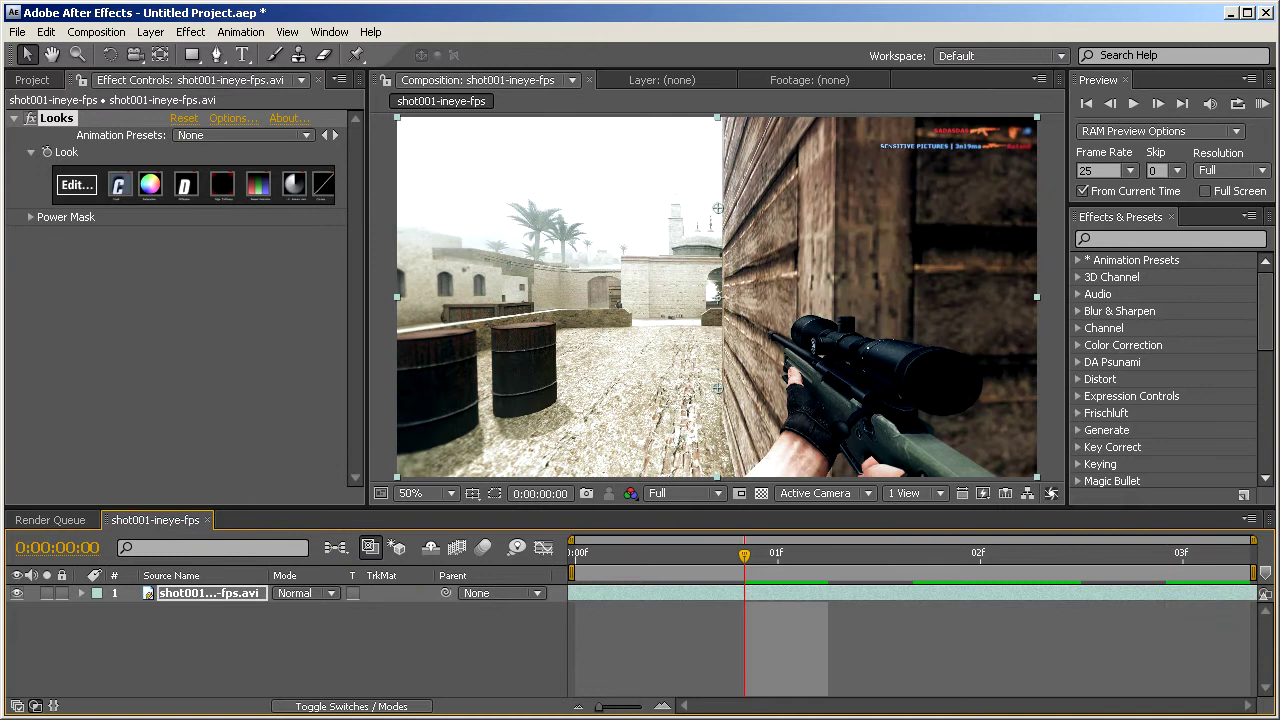
pyautogui.click(30, 118)
pyautogui.click(30, 118)
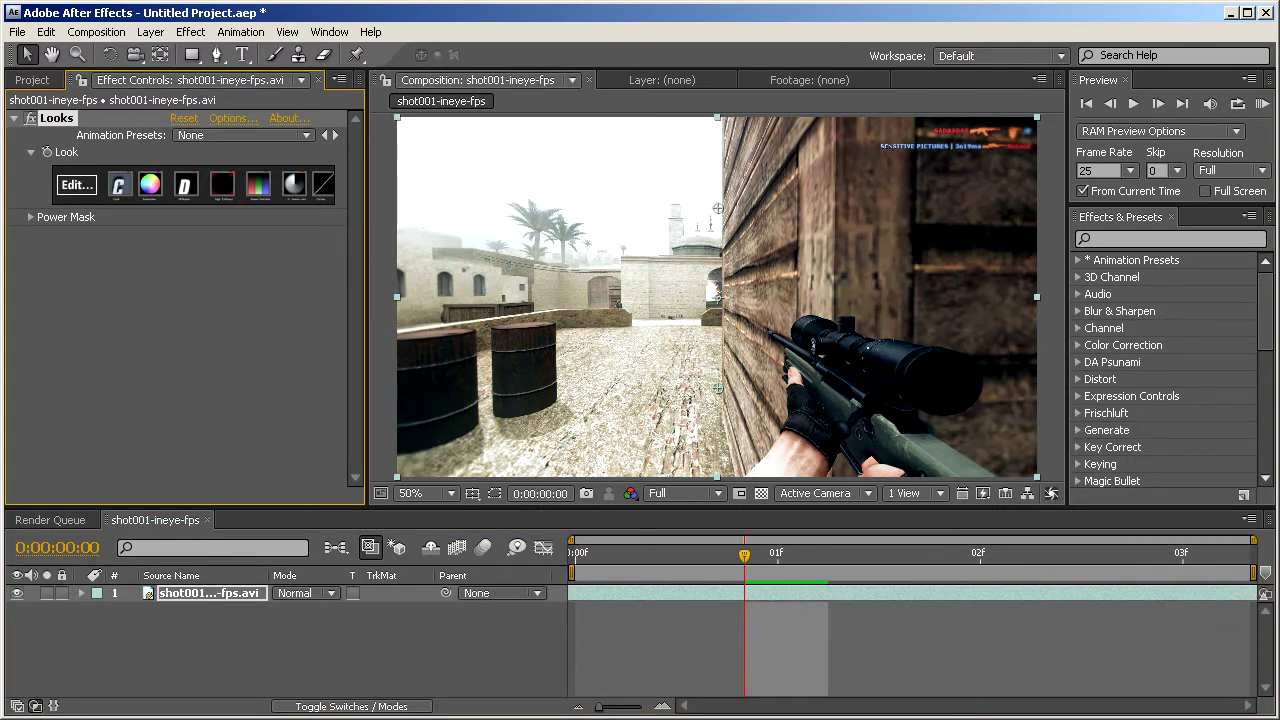
pyautogui.click(30, 118)
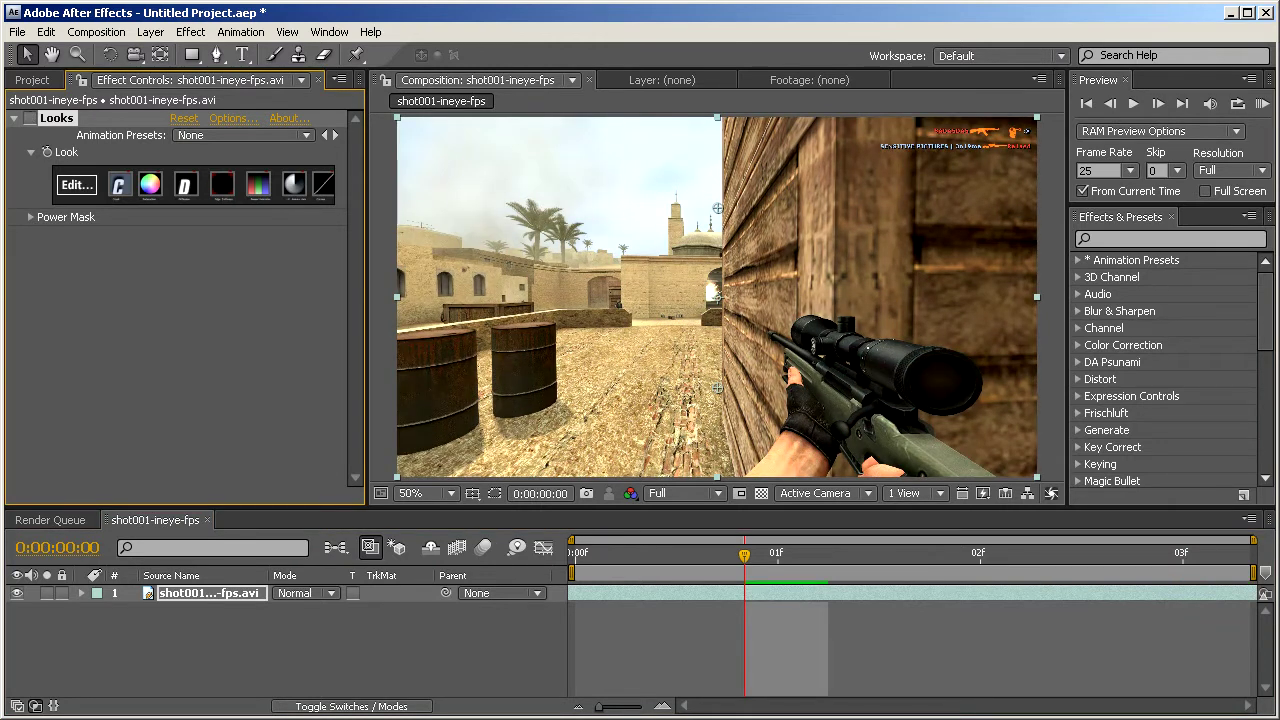
pyautogui.click(30, 118)
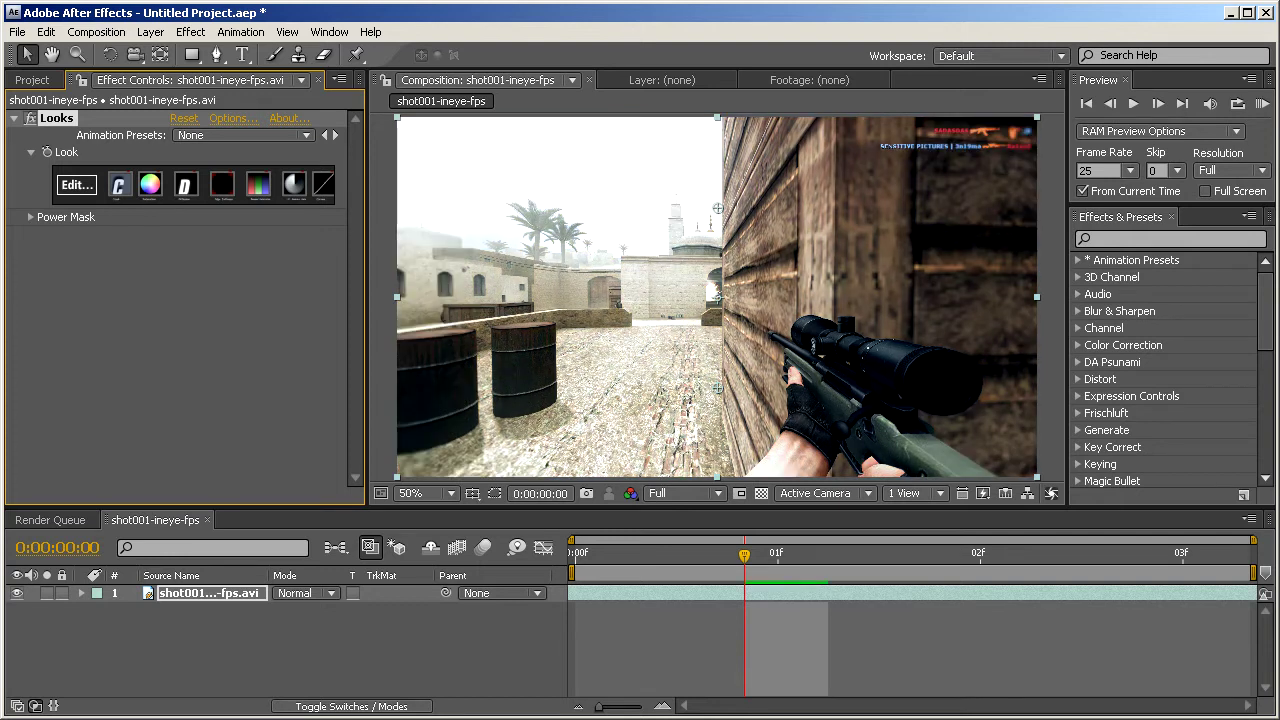
pyautogui.press('Delete')
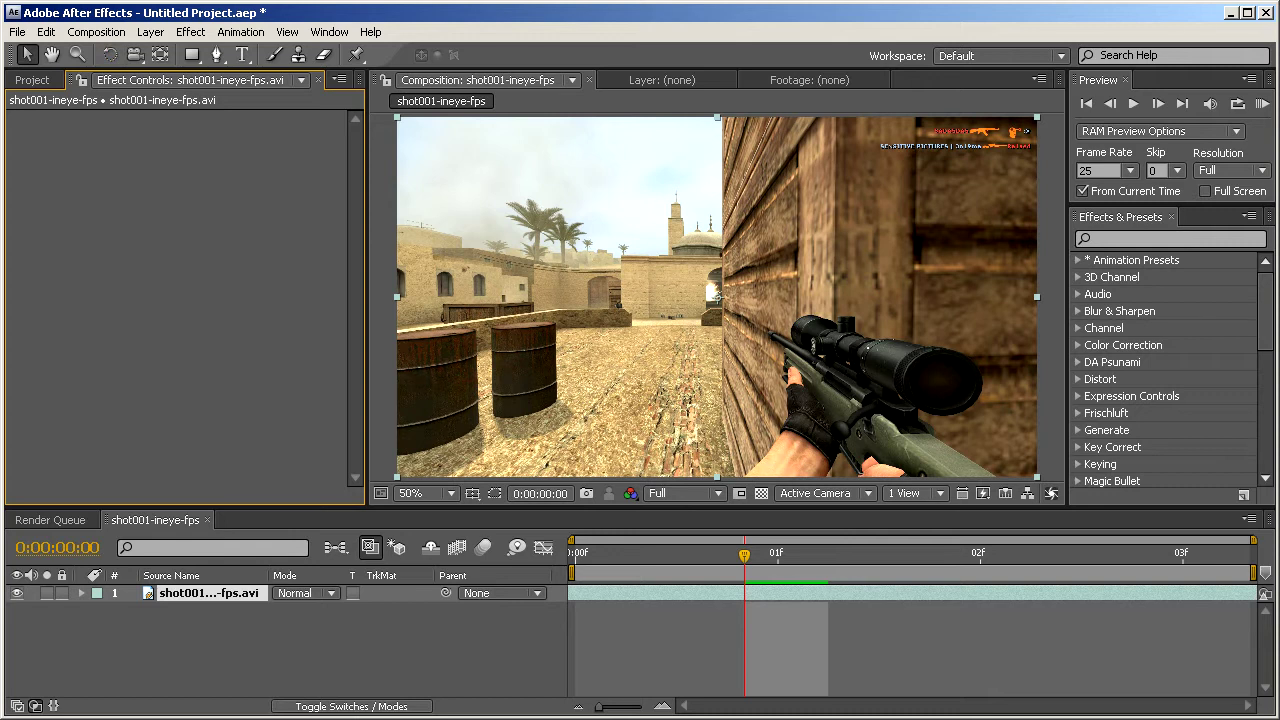
pyautogui.hotkey('ctrl', 'z')
# Apply the Tint color correction effect to the clip and set Amount to Tint to 25%
pyautogui.click(191, 32)
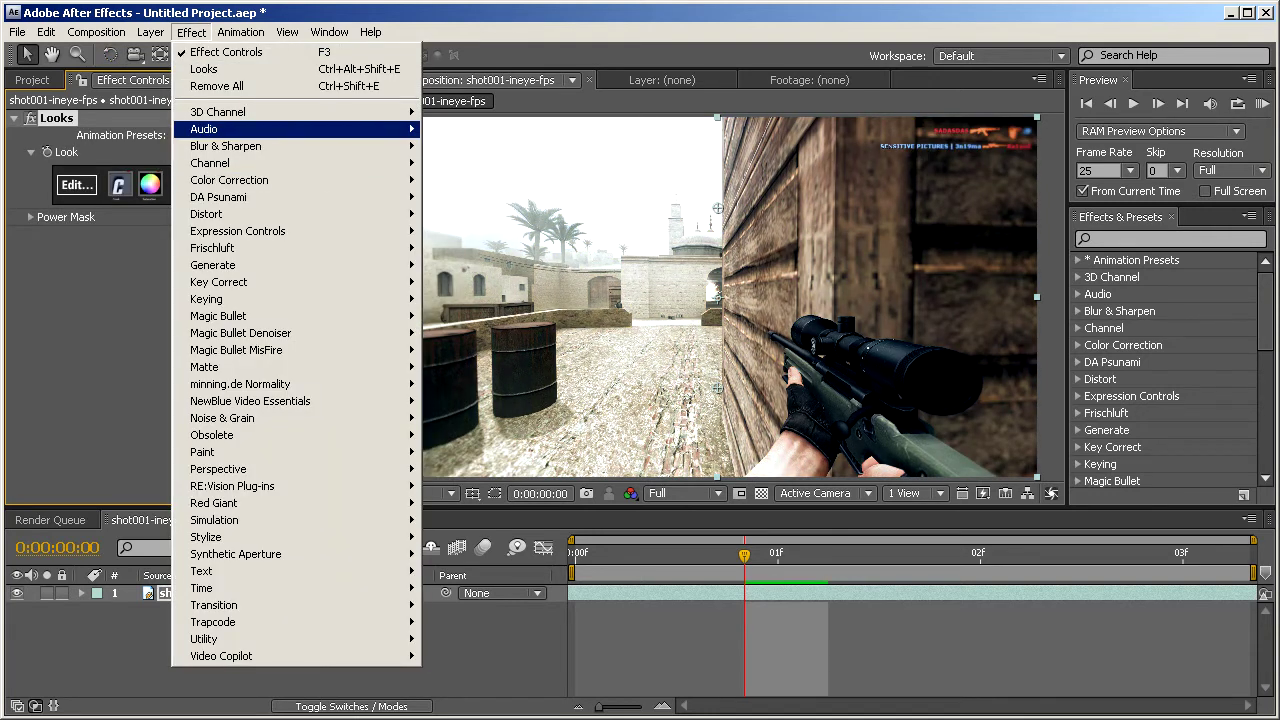
pyautogui.moveTo(229, 180)
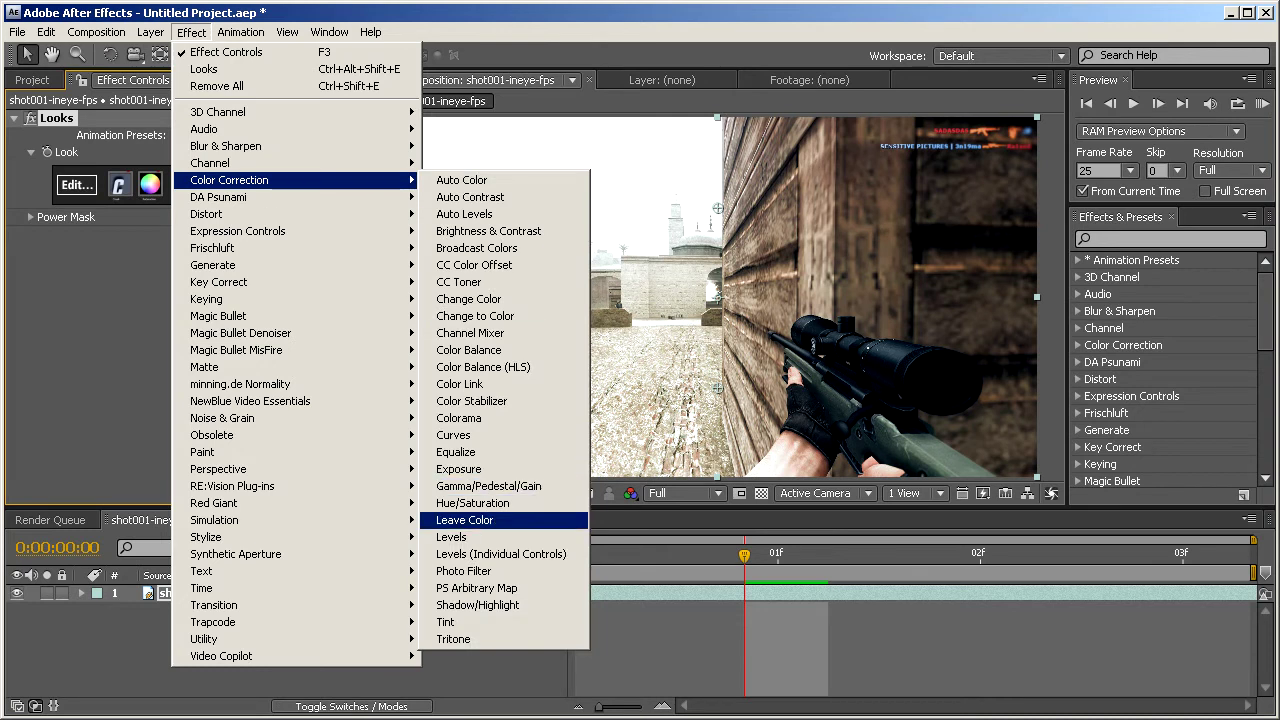
pyautogui.click(445, 622)
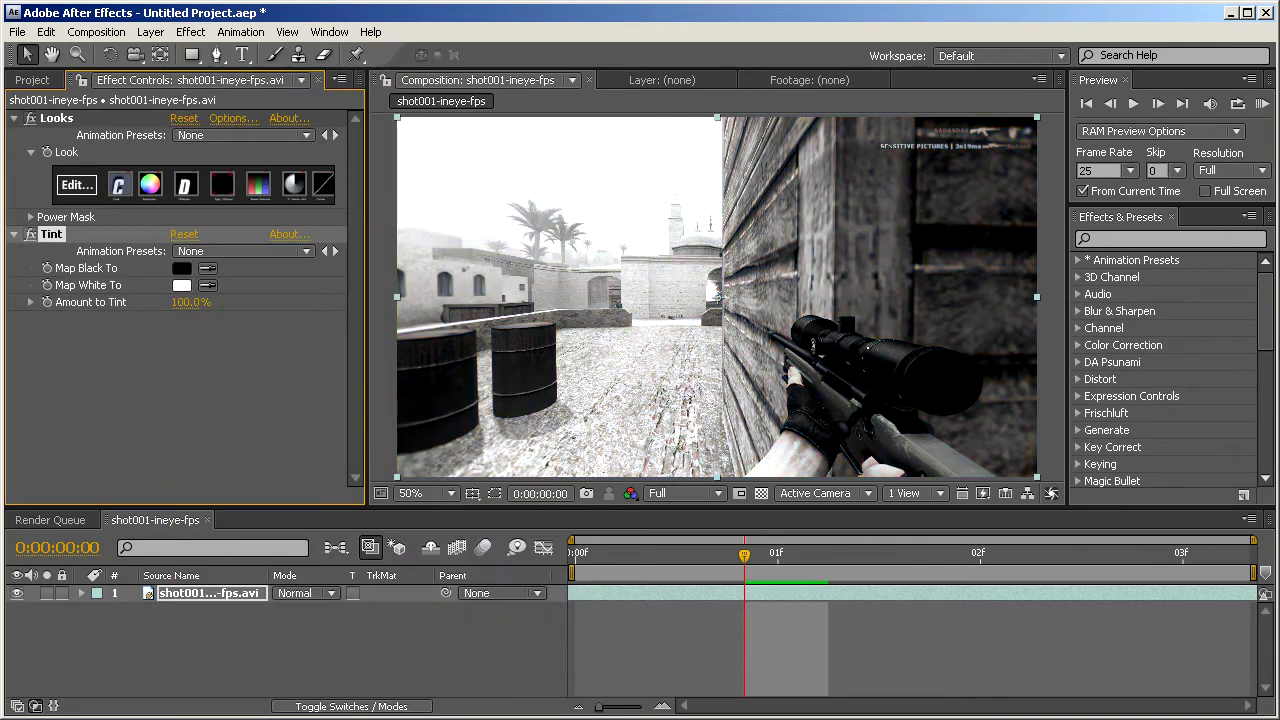
pyautogui.moveTo(190, 302); pyautogui.dragTo(177, 302)
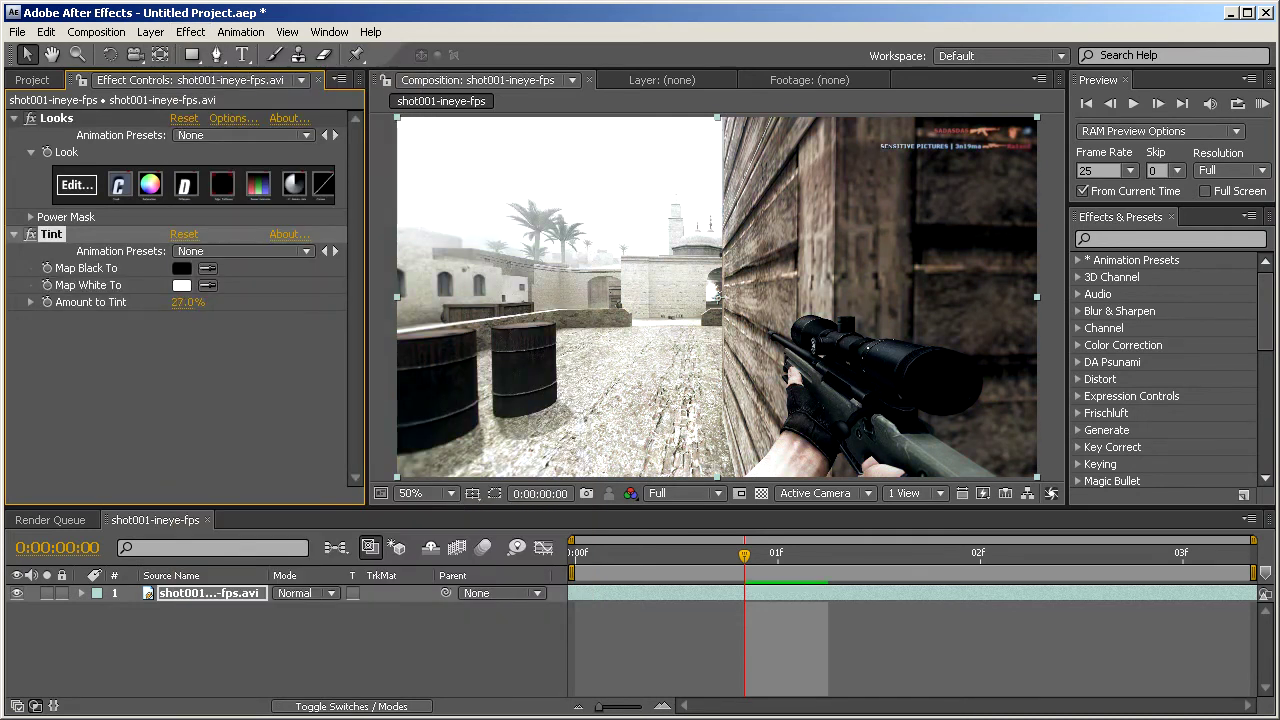
pyautogui.click(187, 302)
pyautogui.write('25')
pyautogui.press('Return')
# Compare the graded frame with the Tint effect off and on, leaving it enabled
pyautogui.click(30, 234)
pyautogui.click(30, 234)
pyautogui.click(30, 234)
pyautogui.click(30, 234)
pyautogui.click(30, 234)
pyautogui.click(30, 234)
pyautogui.click(150, 380)
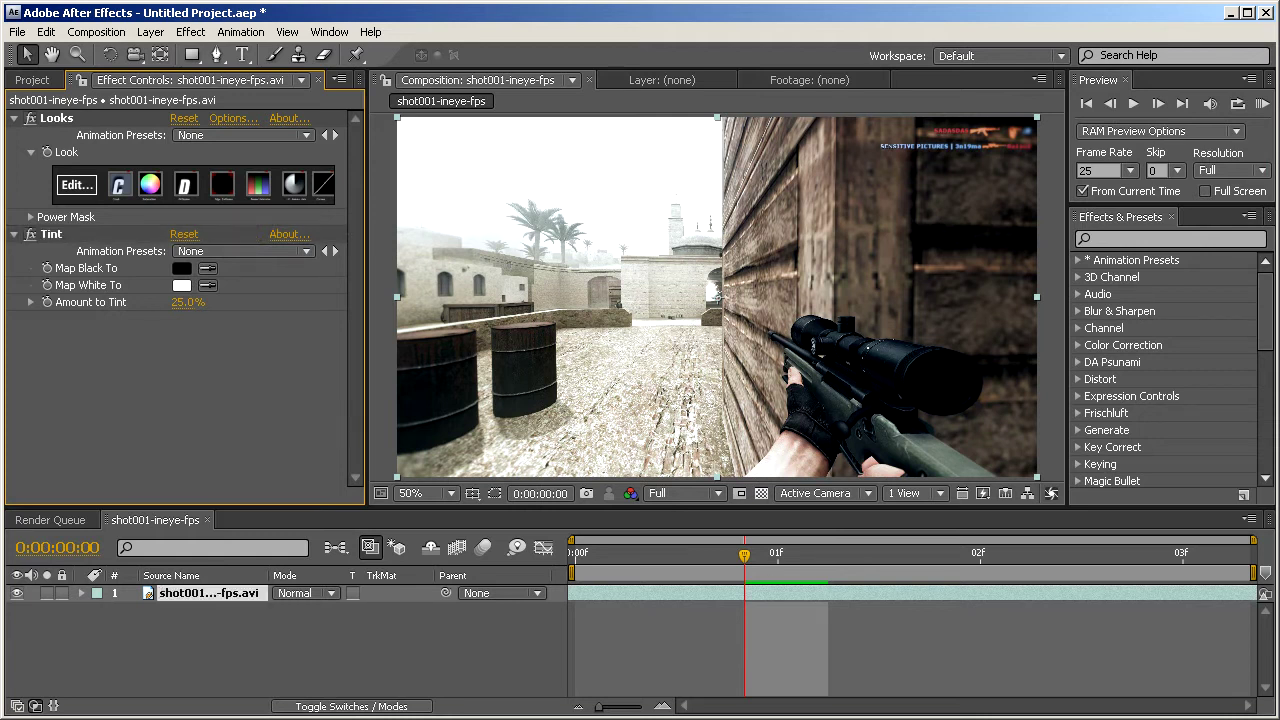
# Collapse Looks and Tint, and apply a Curves effect with a gentle RGB S-curve that darkens shadows and lifts highlights
pyautogui.click(14, 234)
pyautogui.click(14, 118)
pyautogui.click(217, 55)
pyautogui.click(191, 32)
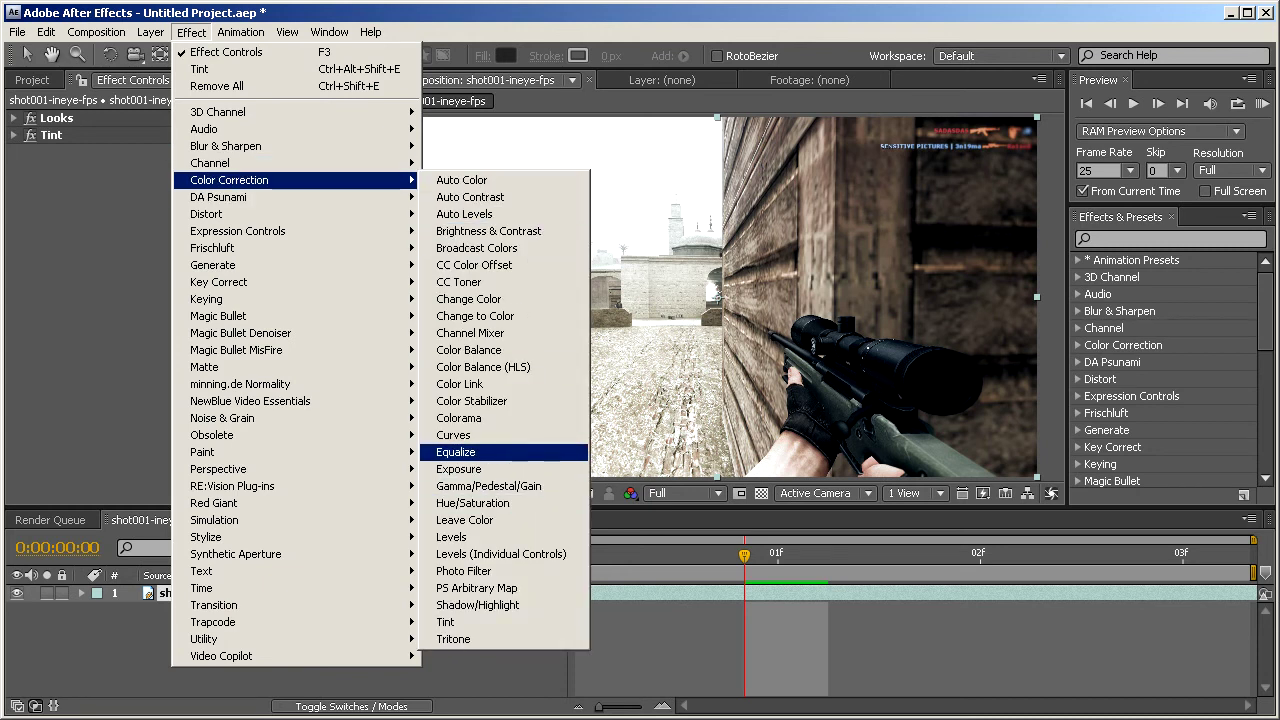
pyautogui.click(470, 435)
pyautogui.moveTo(98, 344); pyautogui.dragTo(100, 344)
pyautogui.moveTo(168, 274)
pyautogui.mouseDown()
pyautogui.moveTo(166, 259)
pyautogui.moveTo(174, 268)
pyautogui.mouseUp()
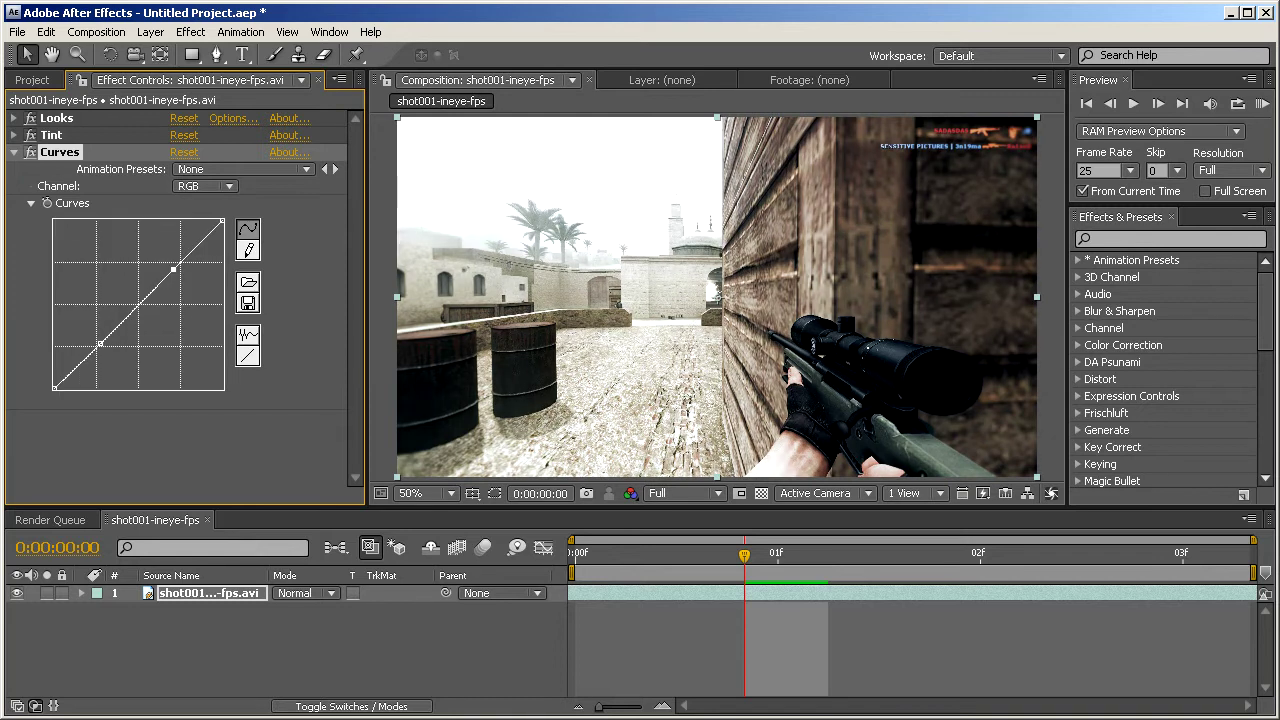
pyautogui.moveTo(100, 343); pyautogui.dragTo(100, 351)
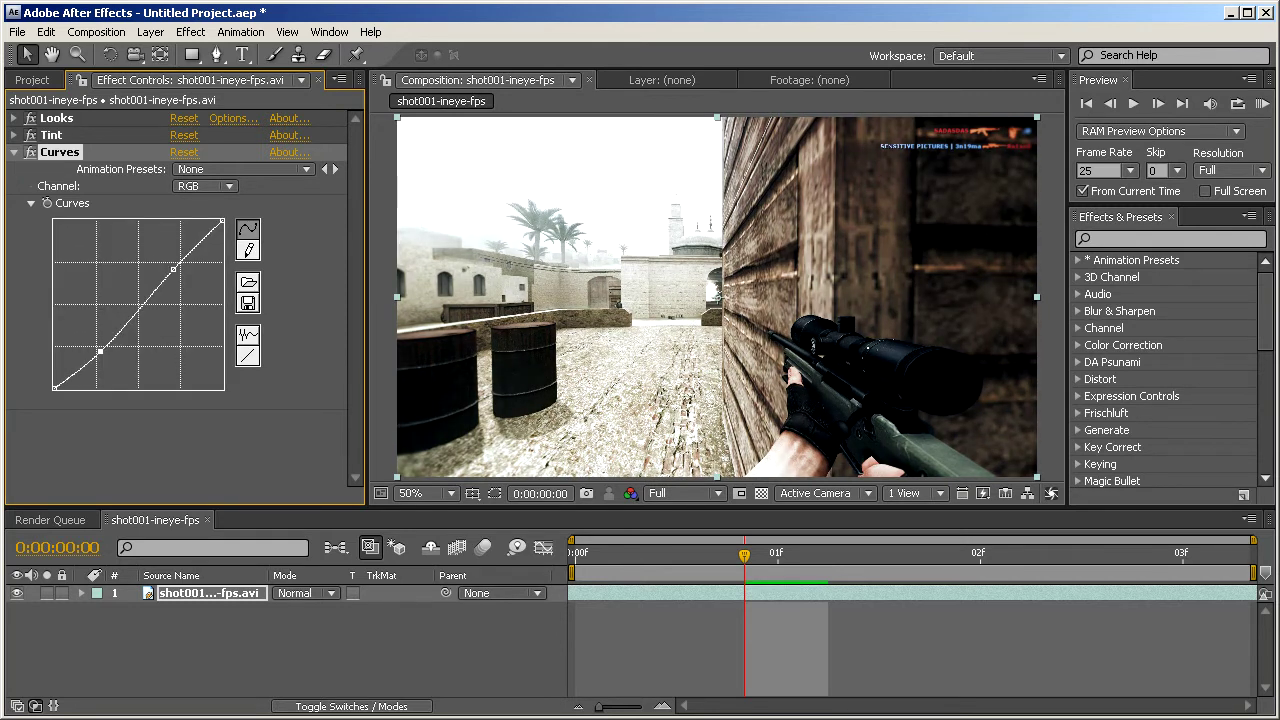
pyautogui.moveTo(174, 268); pyautogui.dragTo(169, 265)
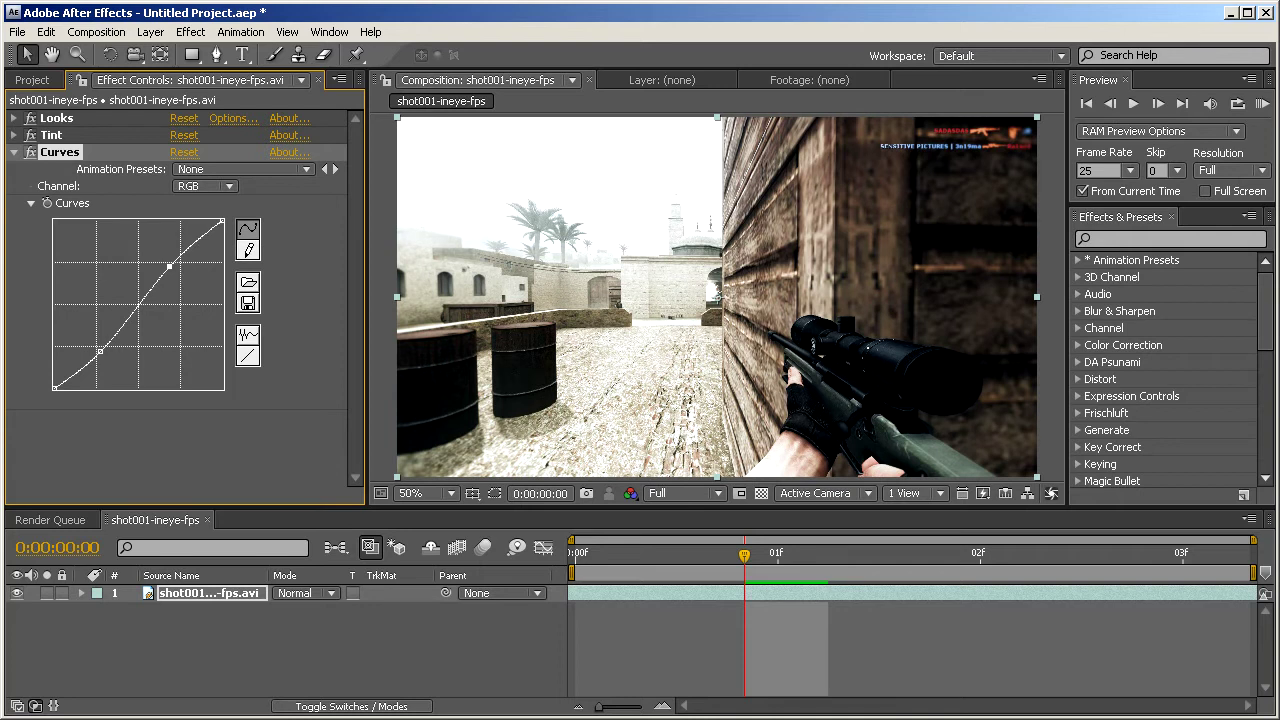
# Reset the Curves effect and raise the RGB curve's black point very slightly
pyautogui.moveTo(100, 351); pyautogui.dragTo(97, 350)
pyautogui.click(184, 152)
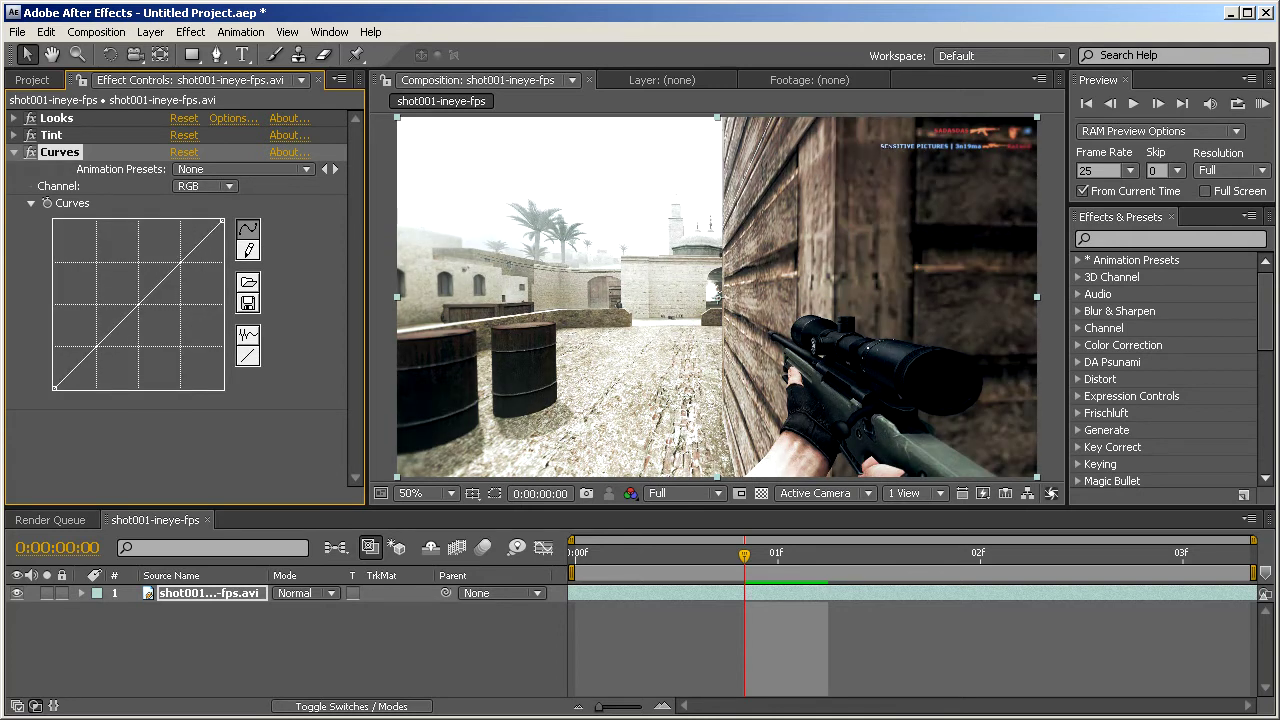
pyautogui.moveTo(54, 388)
pyautogui.mouseDown()
pyautogui.moveTo(54, 370)
pyautogui.moveTo(55, 383)
pyautogui.moveTo(160, 338)
pyautogui.moveTo(85, 299)
pyautogui.moveTo(139, 234)
pyautogui.moveTo(54, 385)
pyautogui.mouseUp()
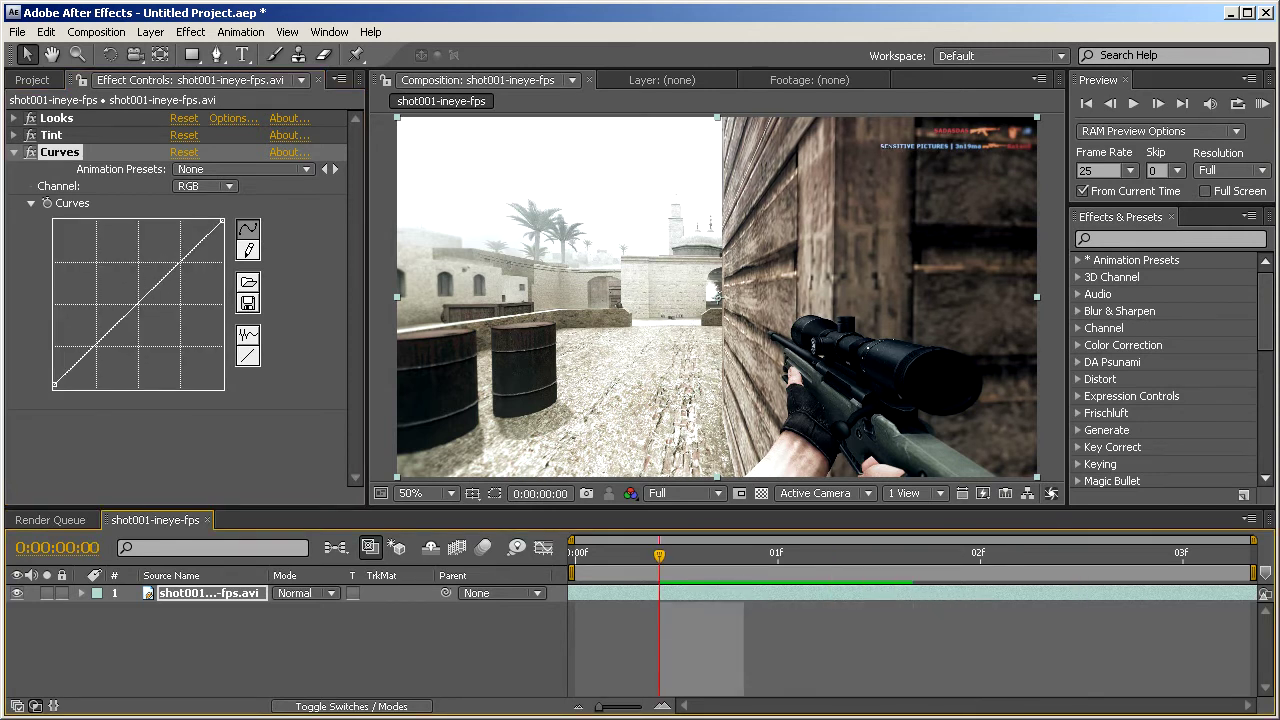
pyautogui.click(190, 32)
pyautogui.moveTo(241, 32)
pyautogui.rightClick(145, 607)
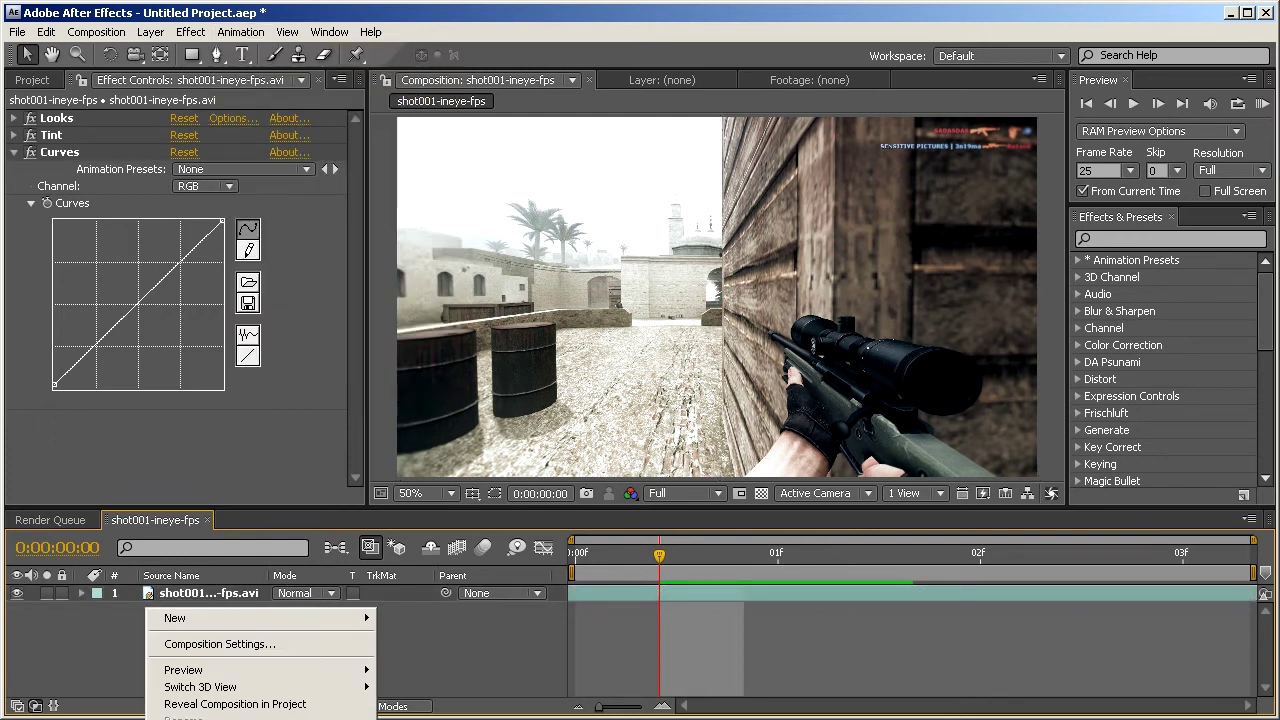
pyautogui.moveTo(180, 617)
pyautogui.click(408, 661)
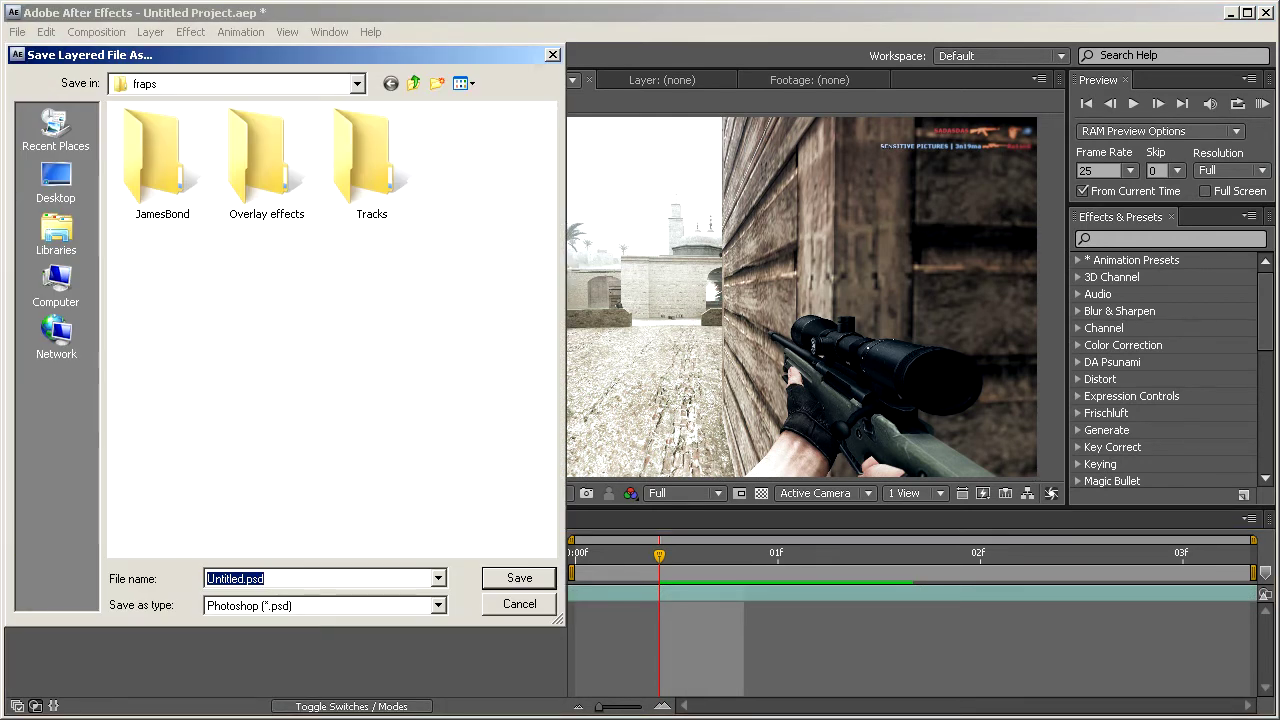
pyautogui.click(518, 603)
pyautogui.rightClick(183, 607)
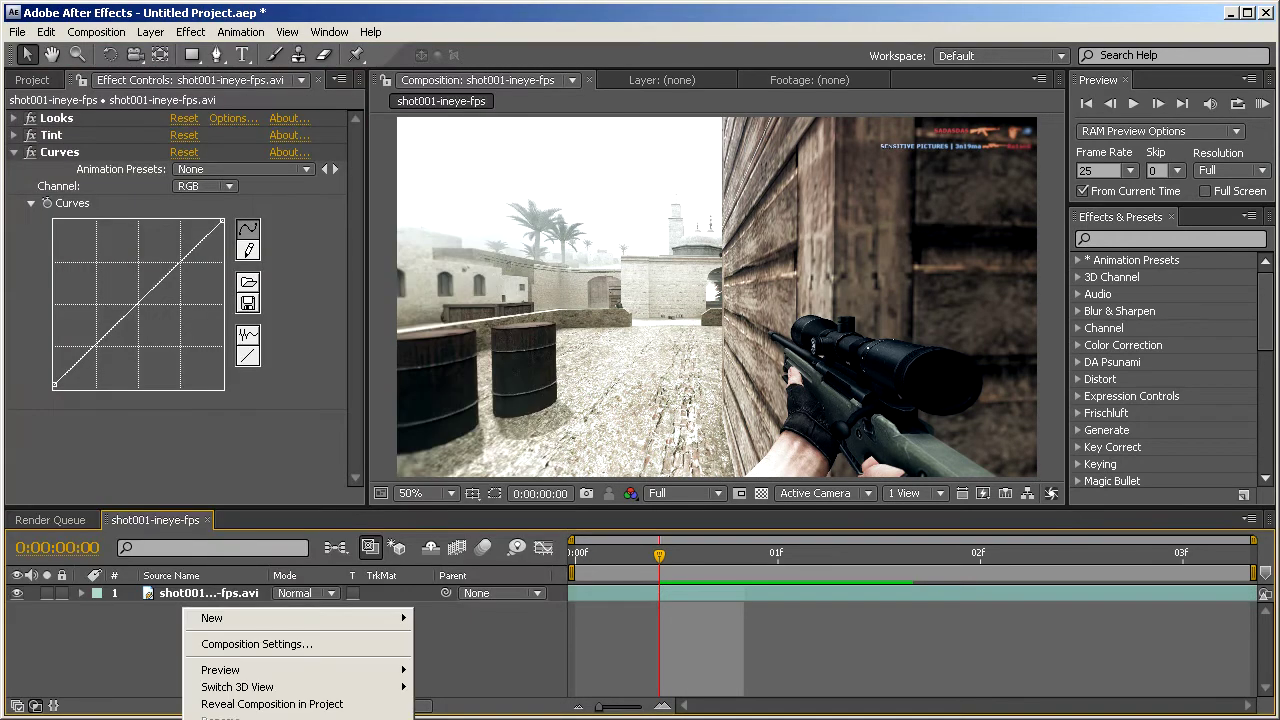
pyautogui.moveTo(212, 618)
pyautogui.click(457, 719)
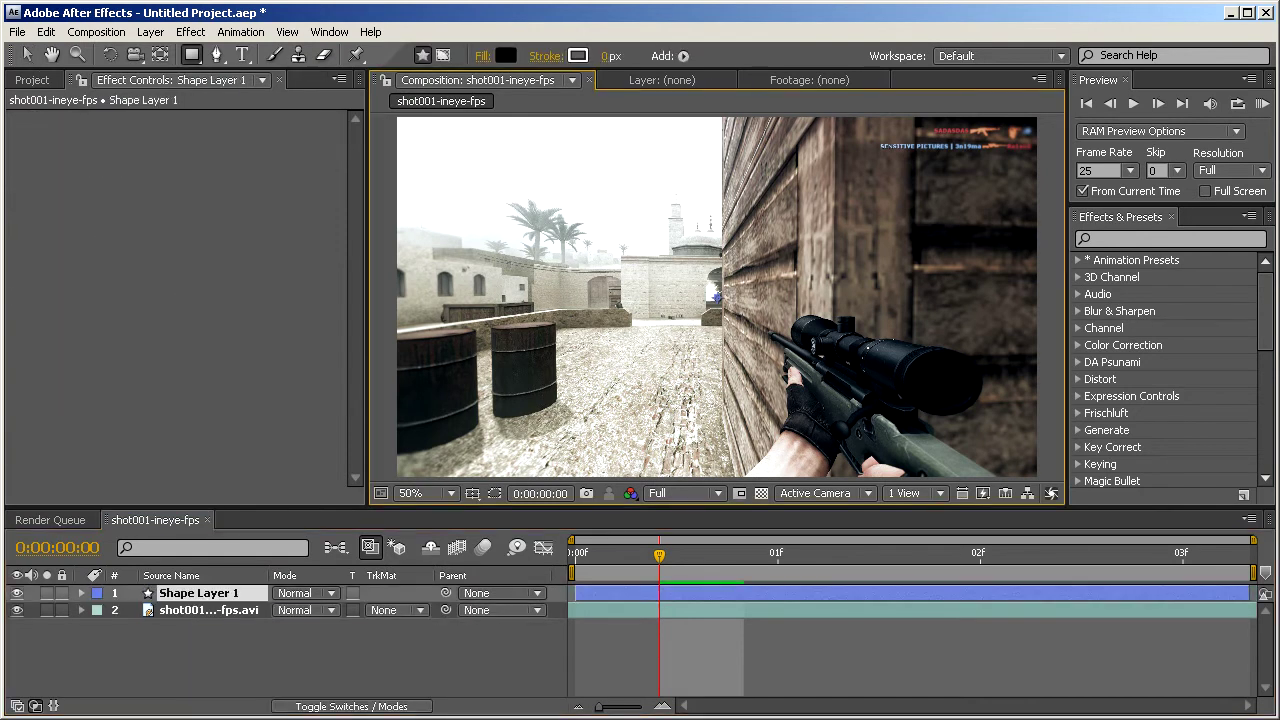
pyautogui.press('Delete')
# Add an adjustment layer above the clip and apply the Stylize Glow effect to it
pyautogui.rightClick(278, 606)
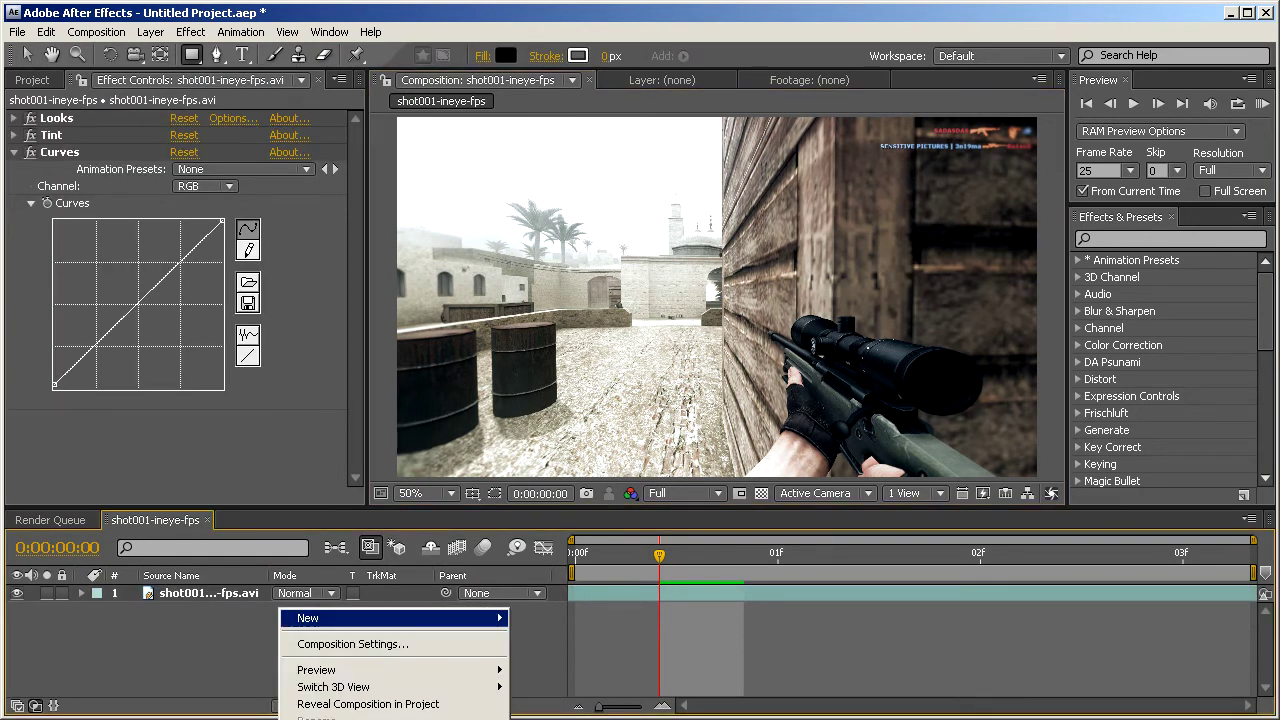
pyautogui.moveTo(312, 618)
pyautogui.click(560, 719)
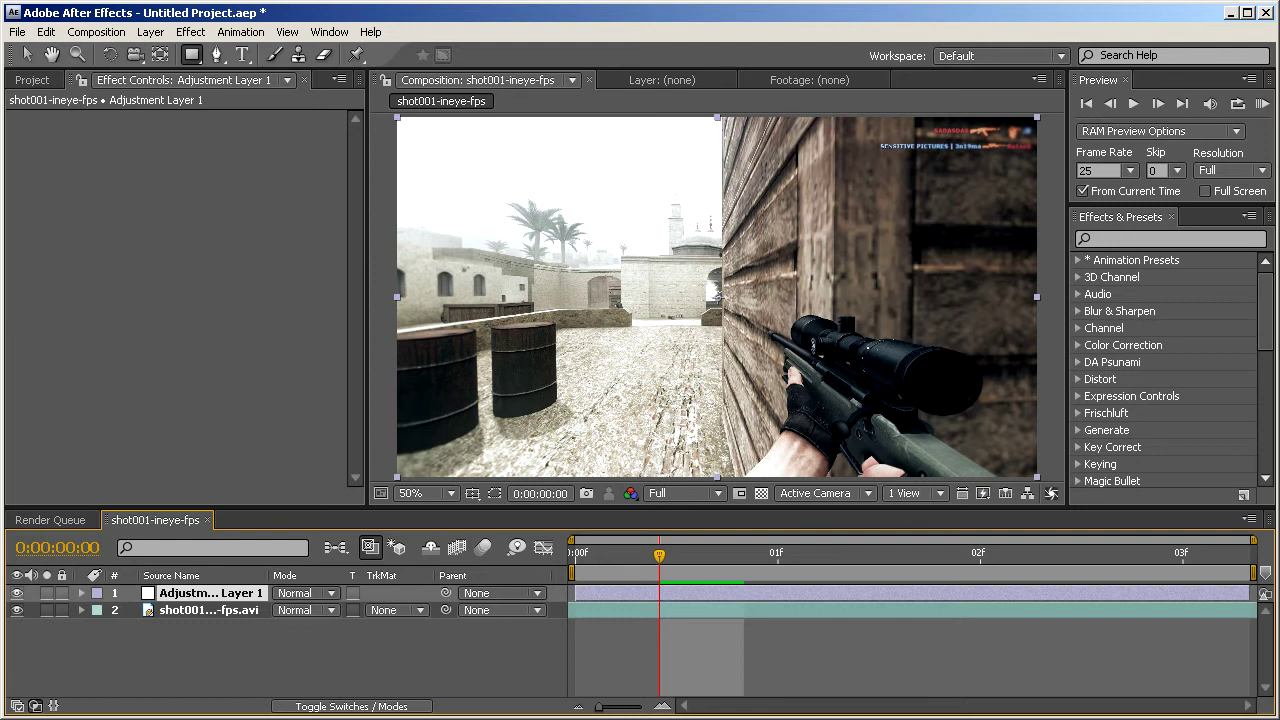
pyautogui.click(190, 32)
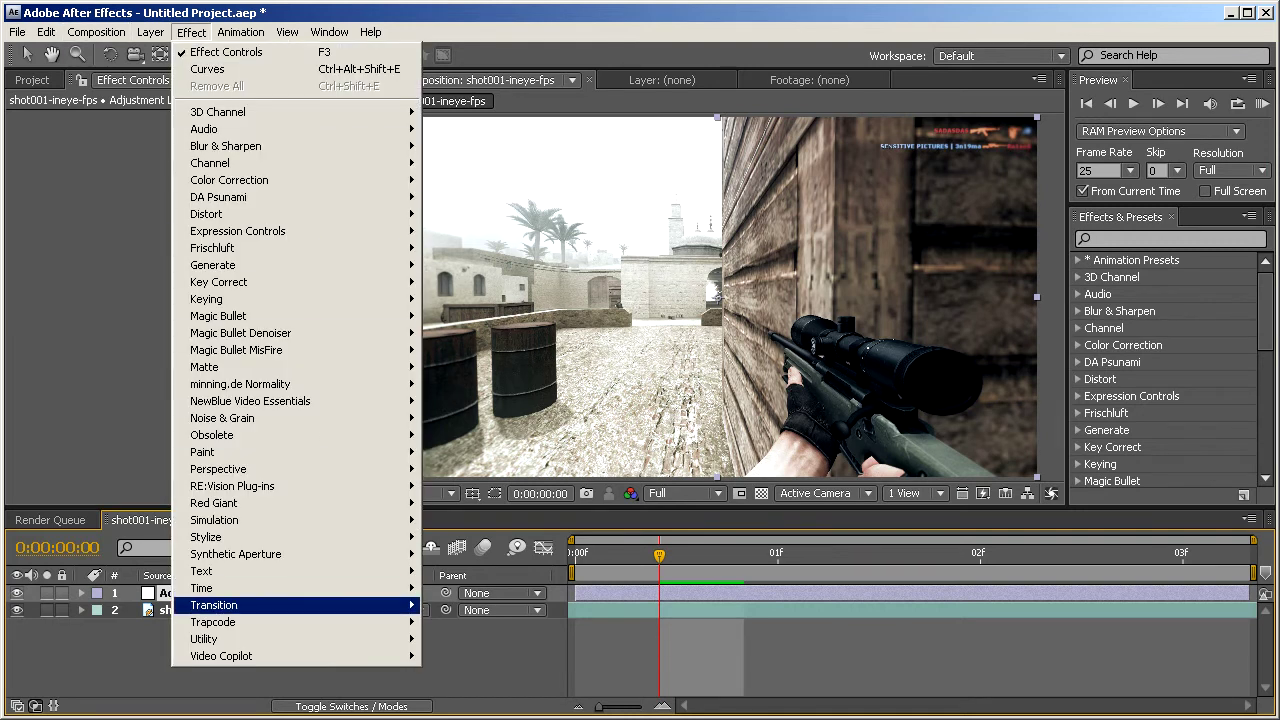
pyautogui.moveTo(290, 537)
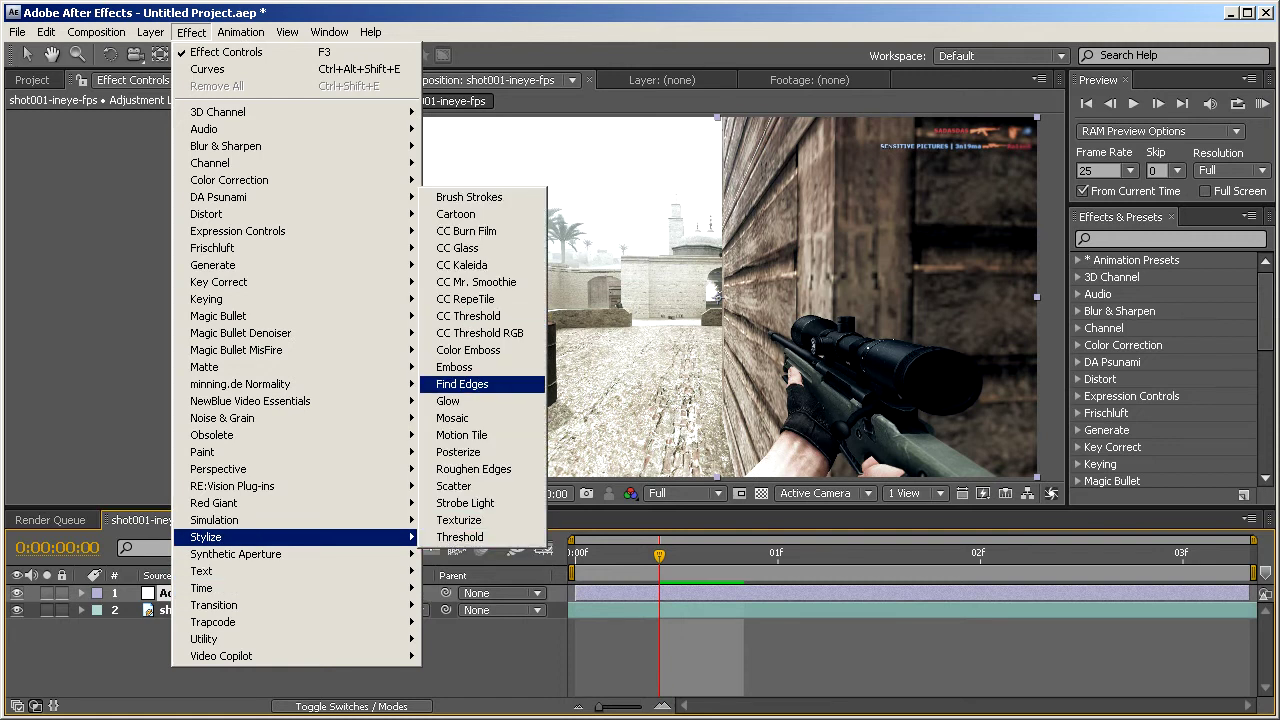
pyautogui.click(448, 401)
# Try switching Glow Based On between Alpha Channel and Color Channels, and undo the changes
pyautogui.click(228, 151)
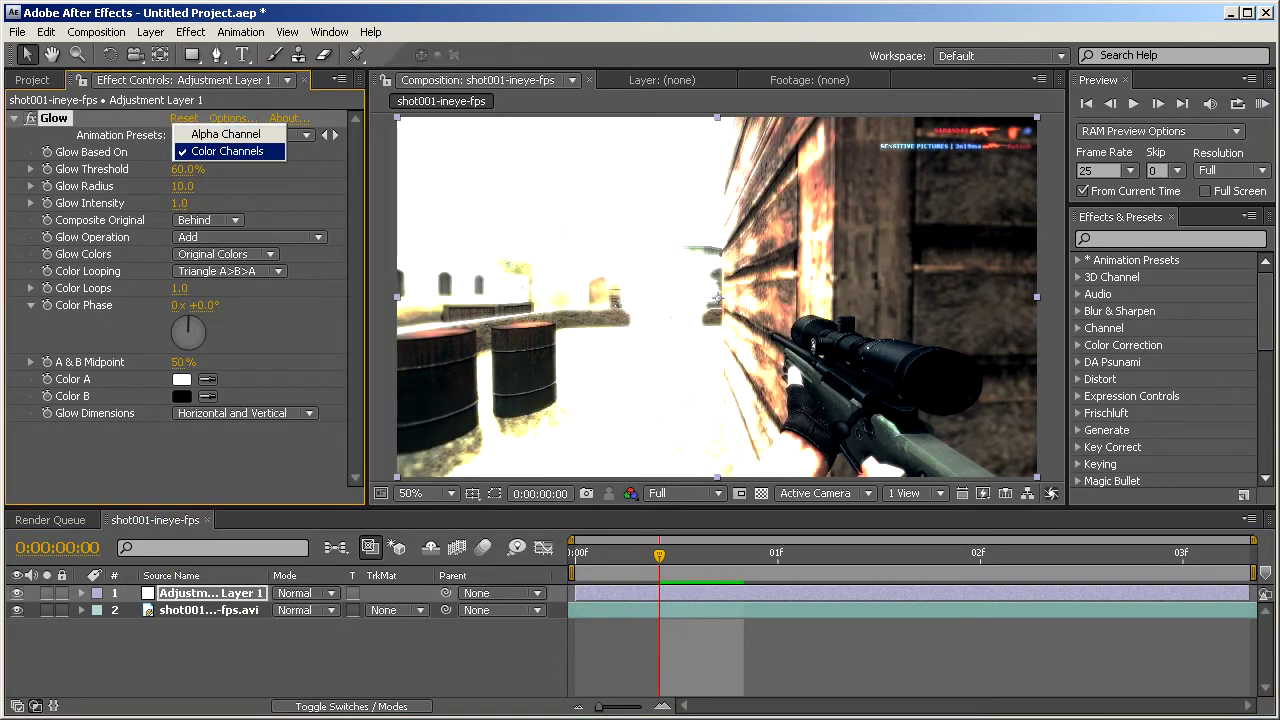
pyautogui.click(228, 151)
pyautogui.click(228, 152)
pyautogui.click(226, 135)
pyautogui.click(228, 151)
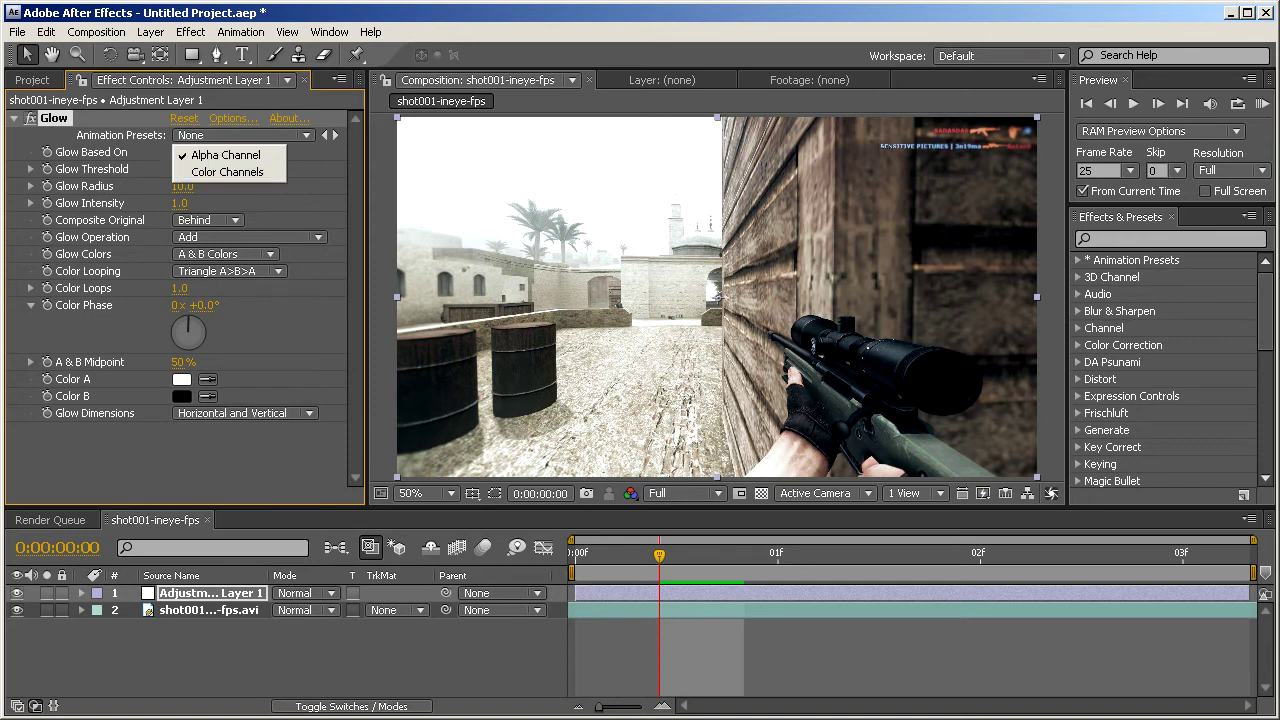
pyautogui.click(226, 172)
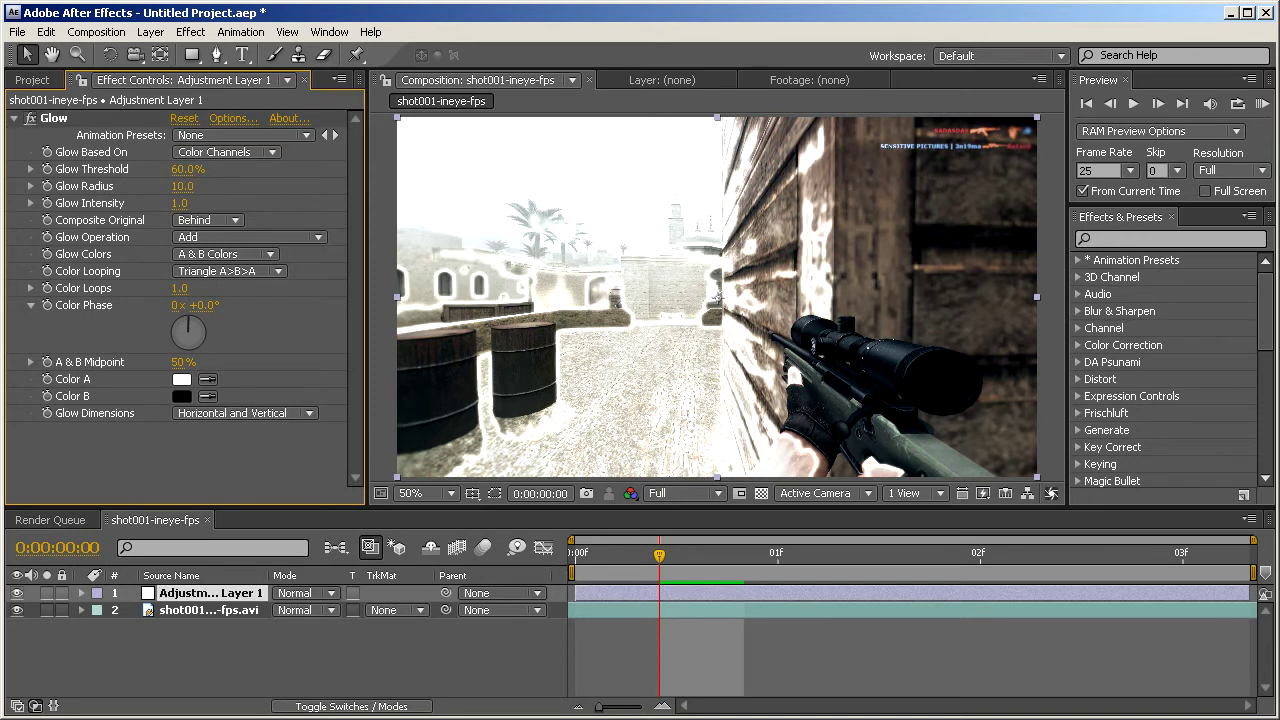
pyautogui.click(227, 151)
pyautogui.click(228, 151)
pyautogui.hotkey('ctrl', 'z')
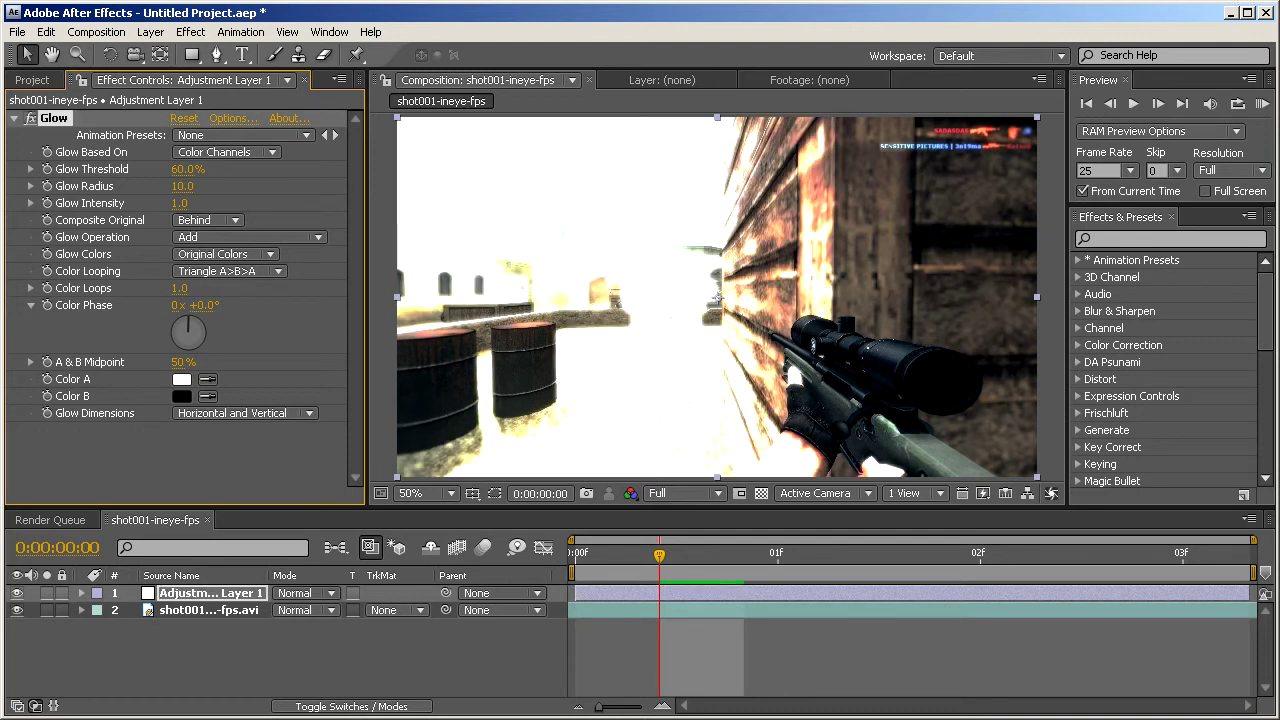
# Switch Glow Based On to Alpha Channel and back to Color Channels so the glow uses A & B Colors
pyautogui.click(227, 152)
pyautogui.click(228, 151)
pyautogui.click(227, 152)
pyautogui.click(226, 134)
pyautogui.click(227, 152)
pyautogui.click(227, 170)
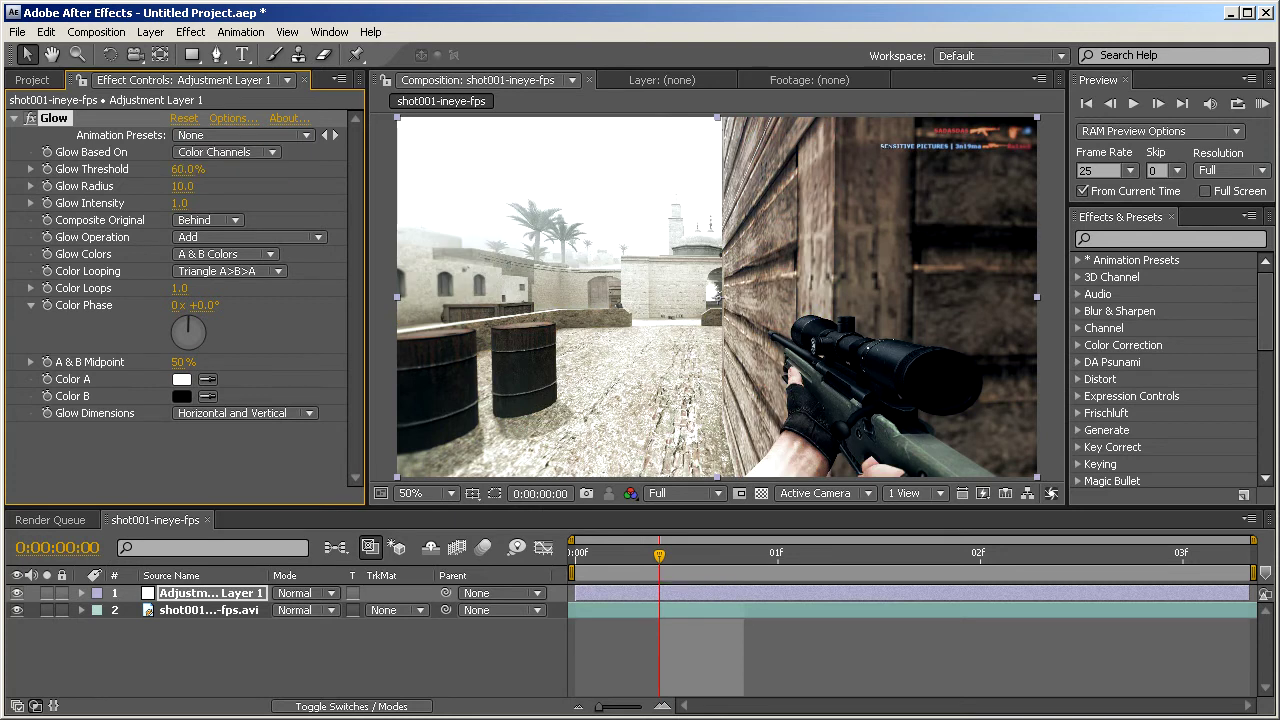
# Set Glow Threshold to 78.4%, Glow Radius to 228 and Glow Intensity to 0.5
pyautogui.moveTo(197, 169); pyautogui.dragTo(401, 186)
pyautogui.click(184, 455)
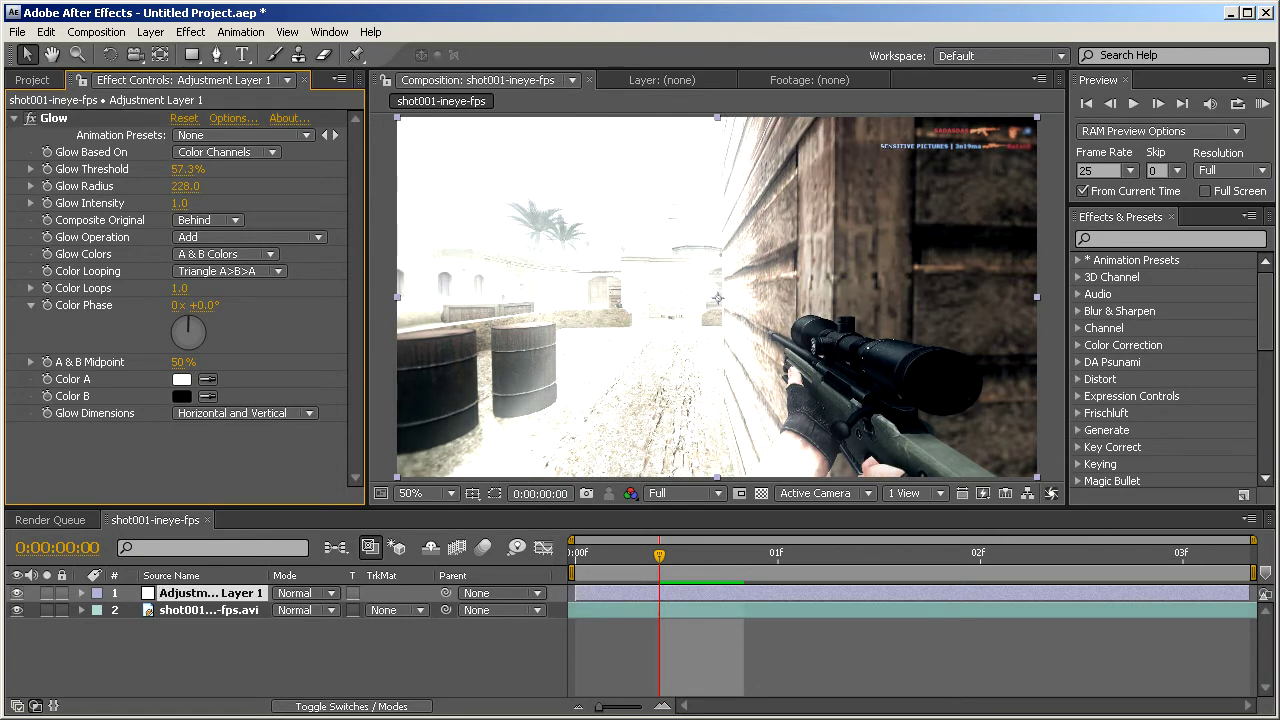
pyautogui.moveTo(186, 169); pyautogui.dragTo(174, 203)
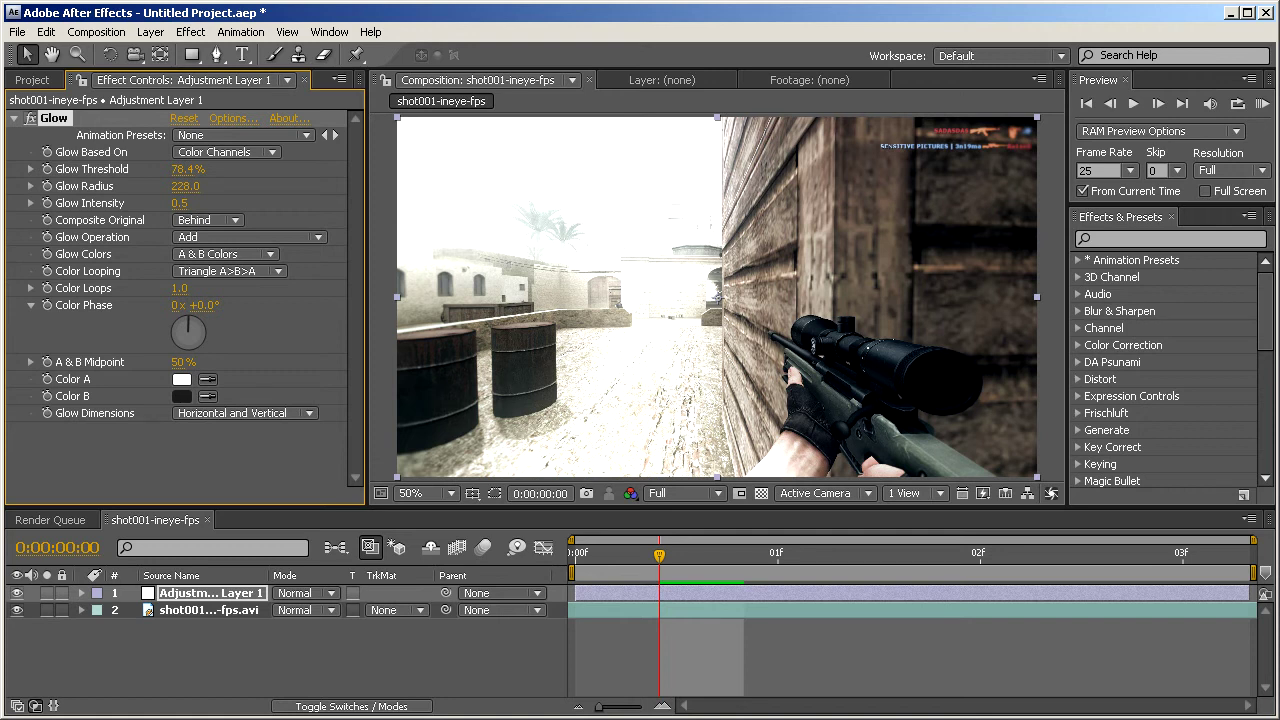
# Set the glow's Color A and Color B to the same saturated blue
pyautogui.click(182, 380)
pyautogui.click(1112, 425)
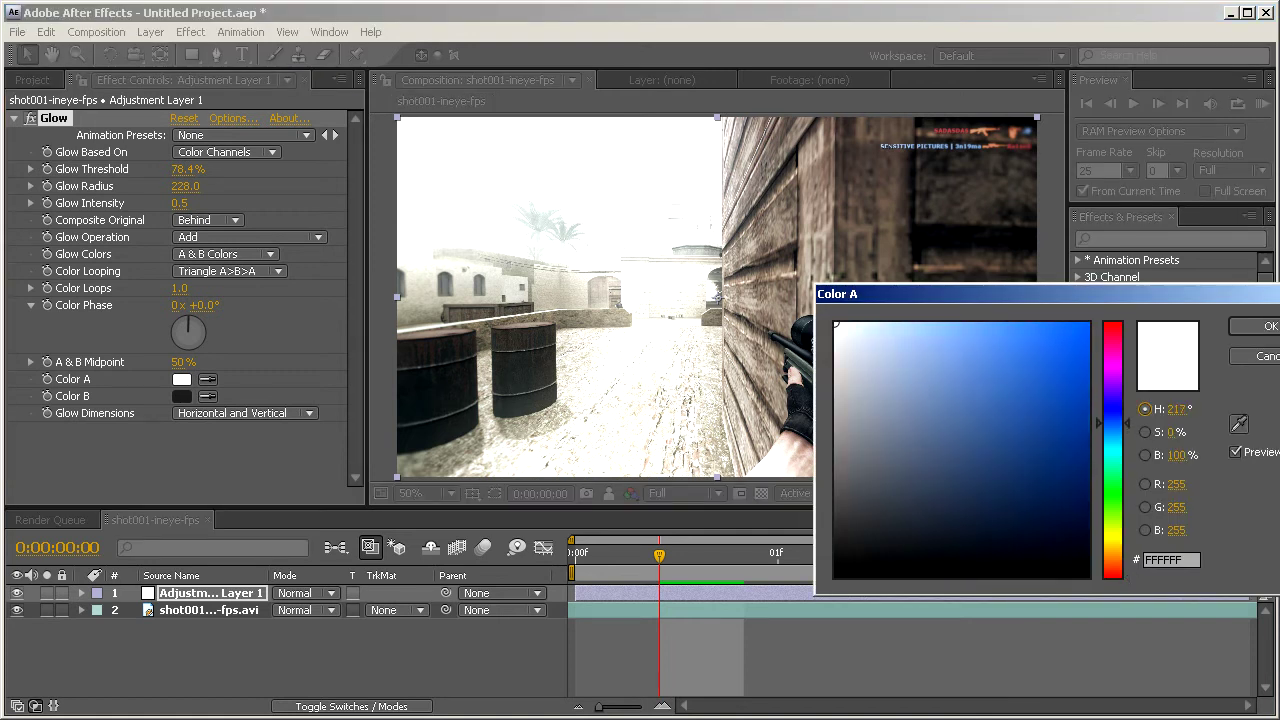
pyautogui.click(1265, 326)
pyautogui.click(182, 380)
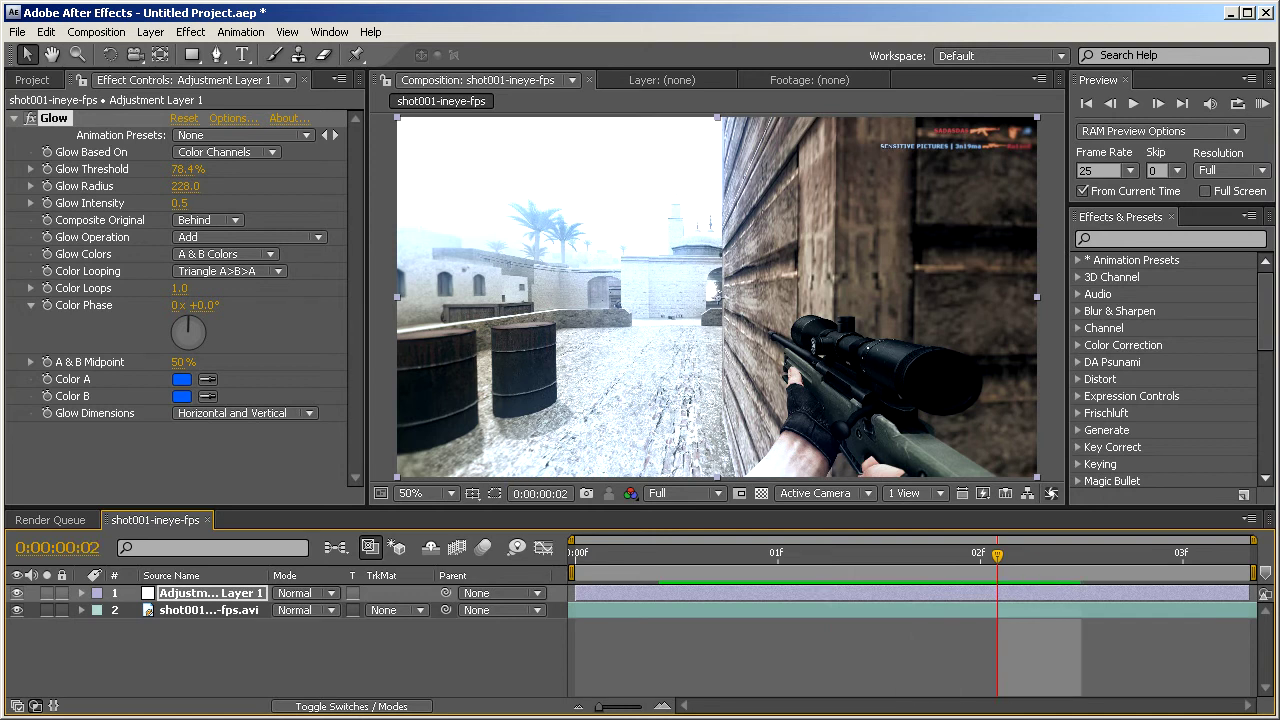
# Lower Glow Intensity to 0.3
pyautogui.moveTo(180, 203); pyautogui.dragTo(164, 203)
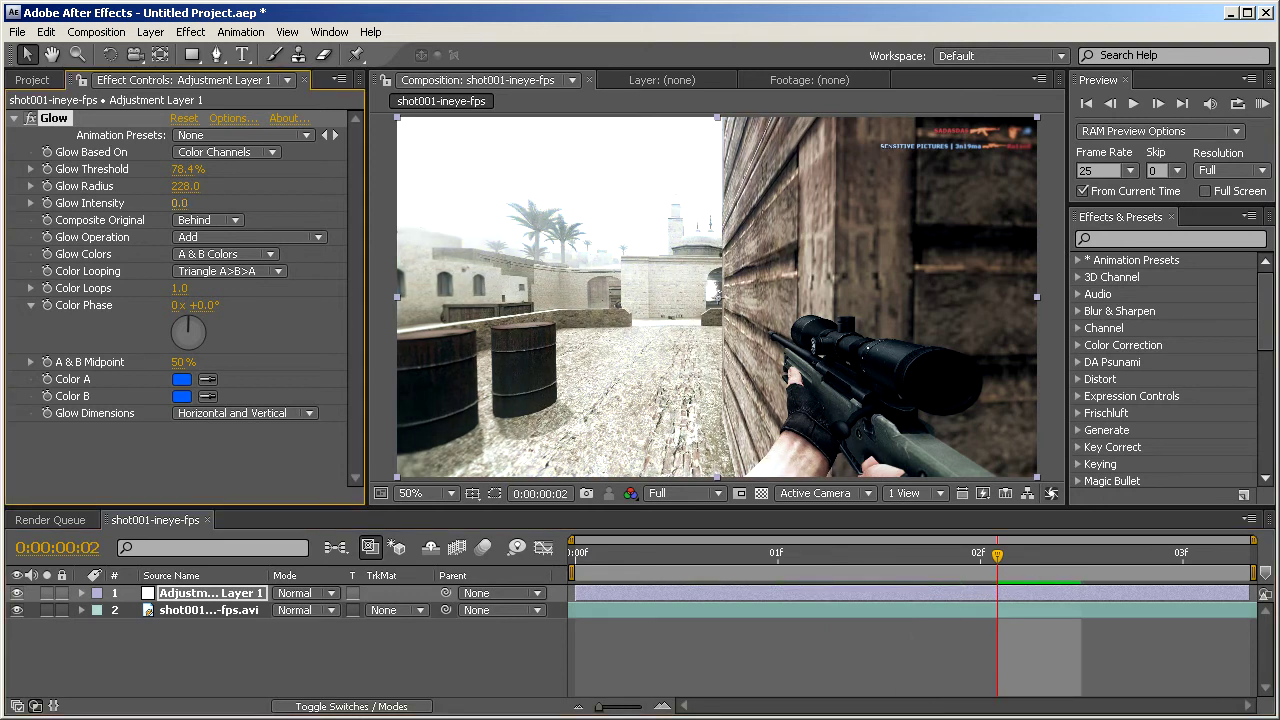
pyautogui.click(180, 203)
pyautogui.write('.3')
pyautogui.press('Return')
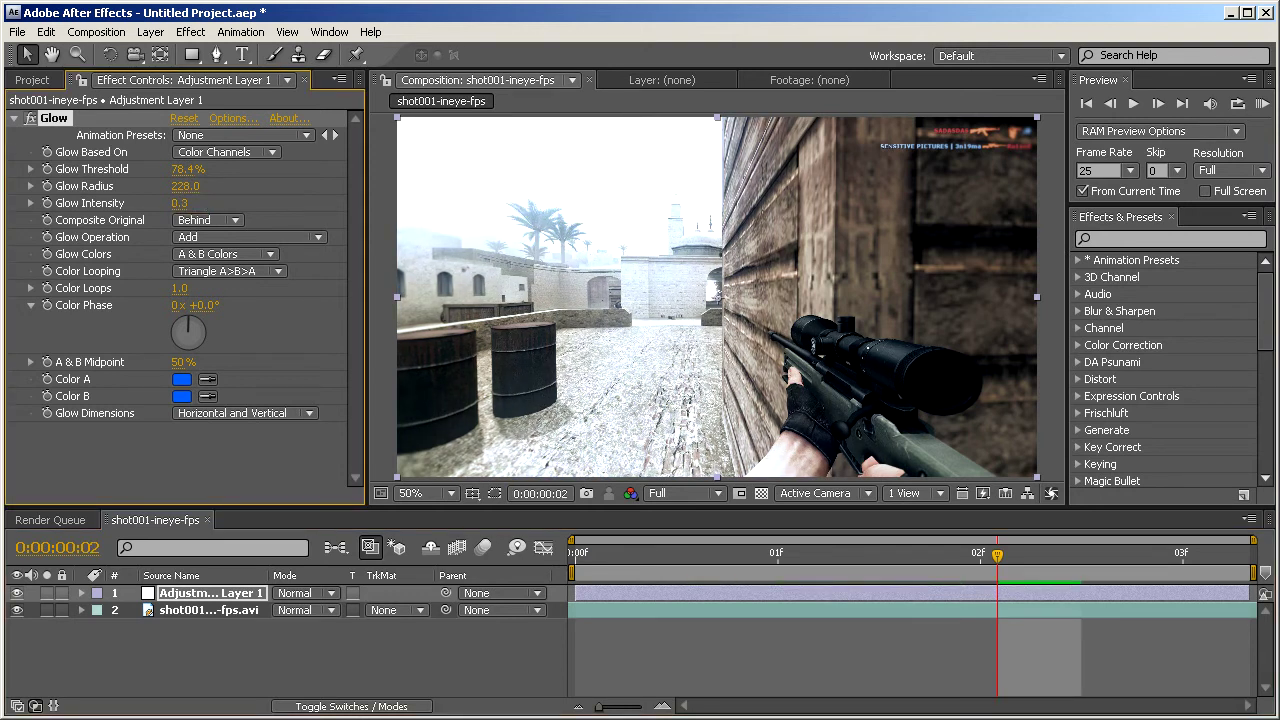
# On an earlier frame, change the glow's Color A and Color B to the same warm orange-yellow
pyautogui.moveTo(997, 555); pyautogui.dragTo(745, 555)
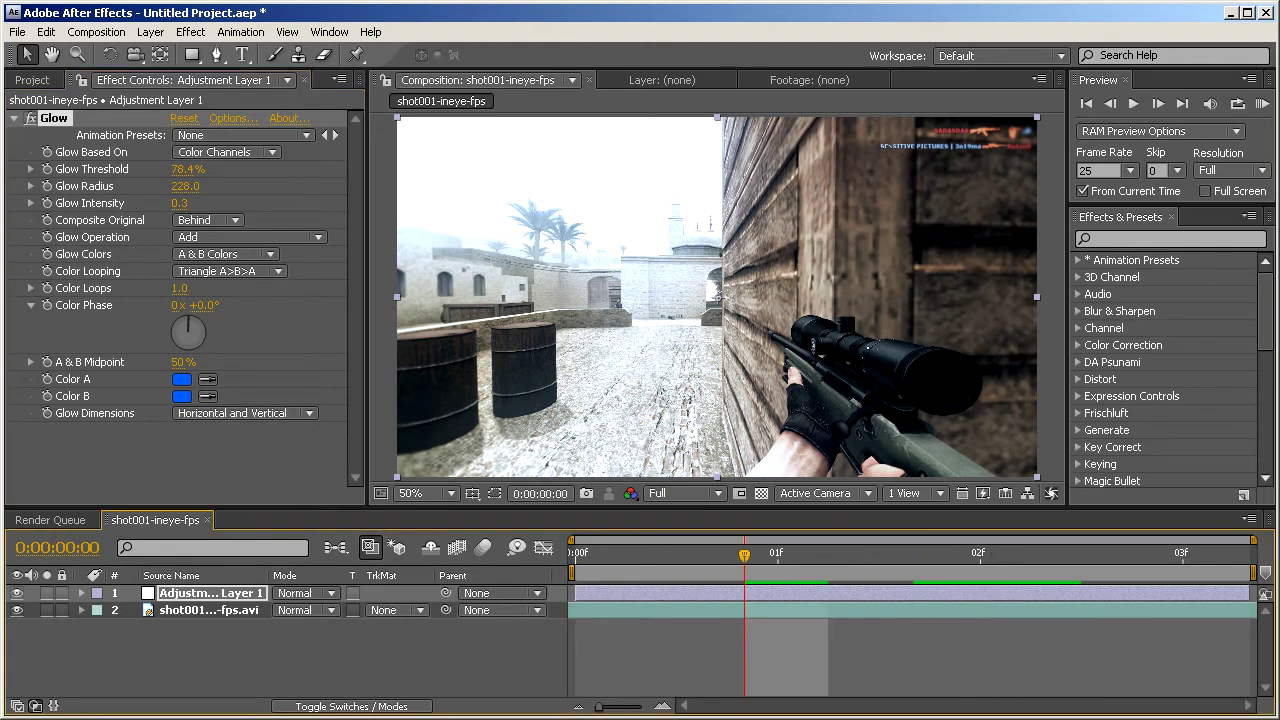
pyautogui.click(182, 380)
pyautogui.click(1113, 534)
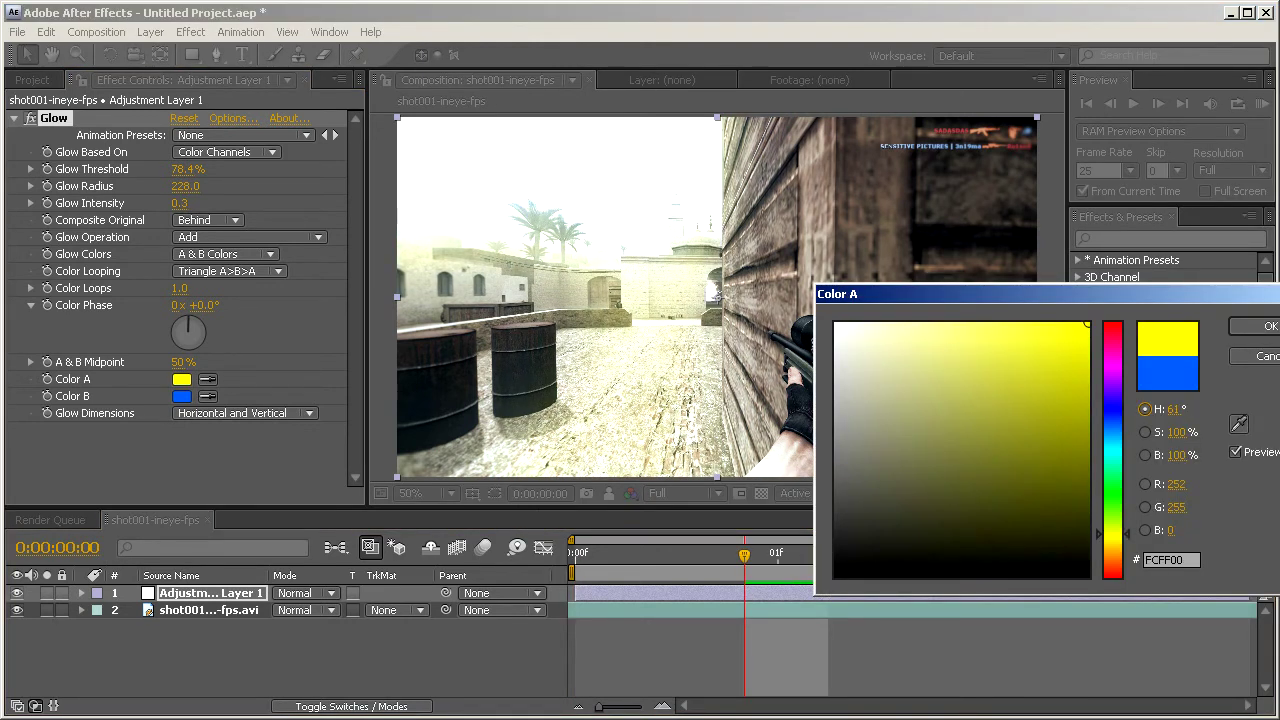
pyautogui.click(1113, 547)
pyautogui.click(1262, 326)
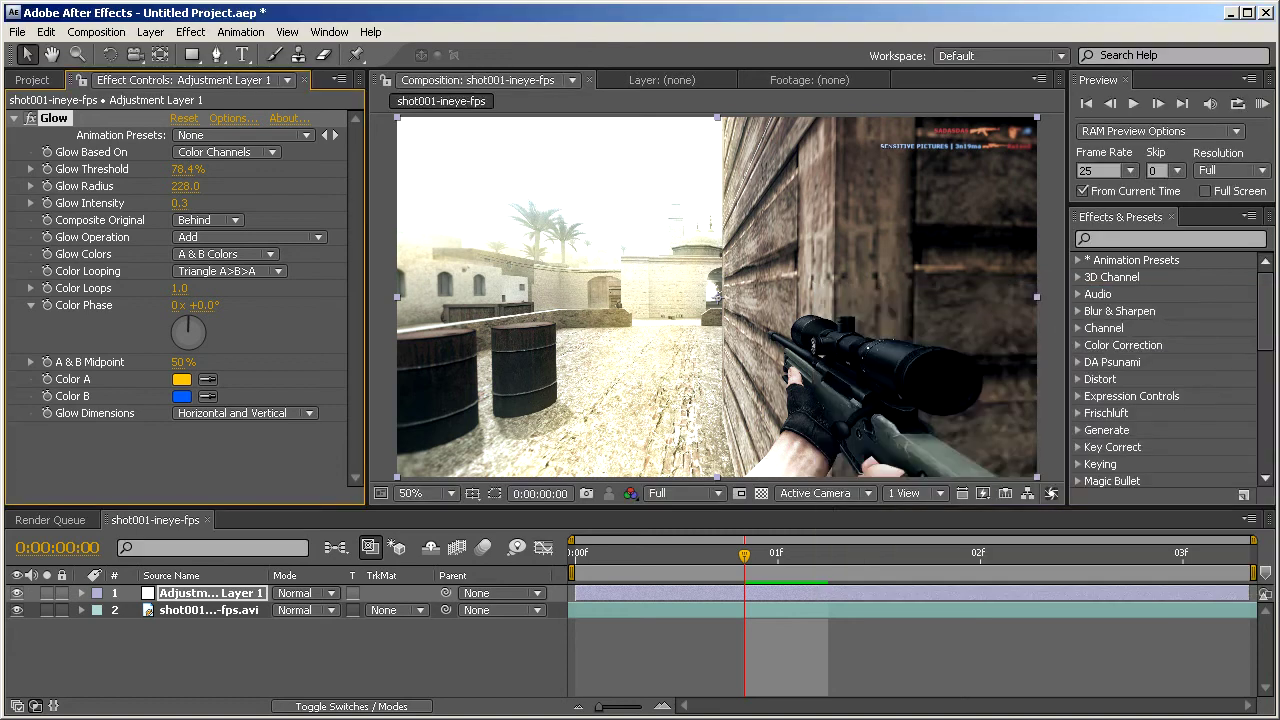
pyautogui.click(182, 379)
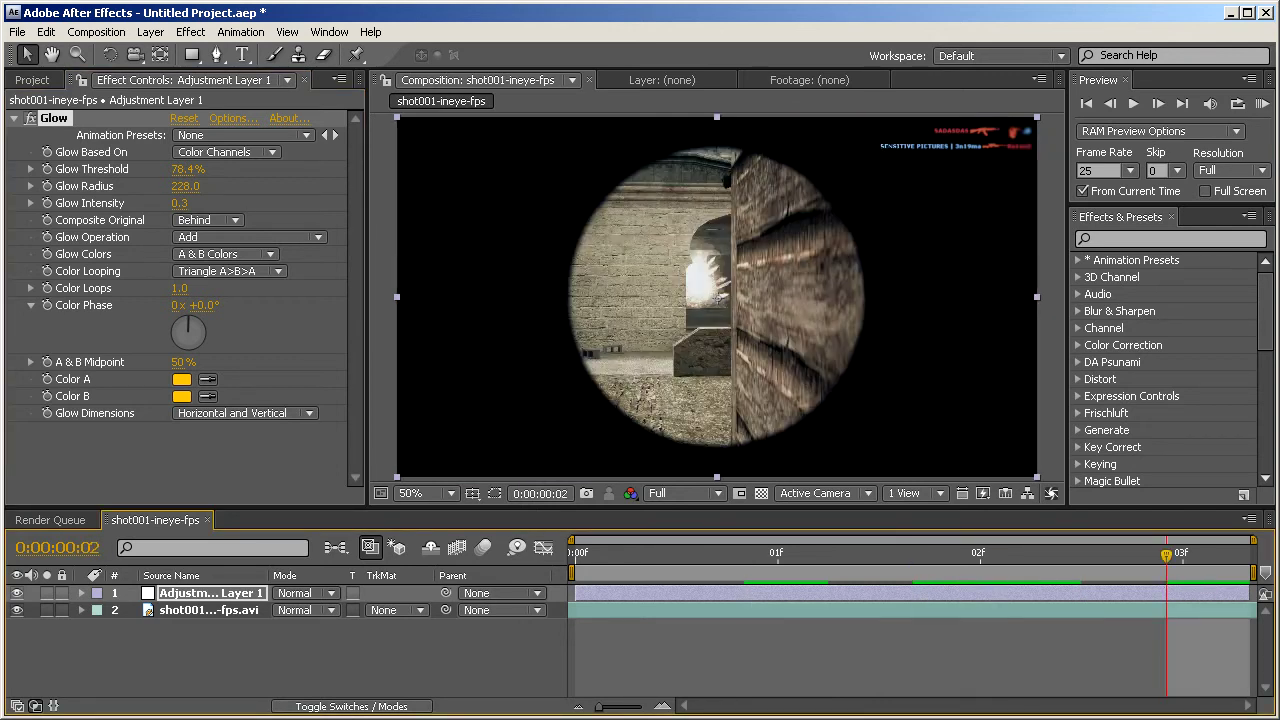
# Set Glow Threshold to 45.1% and, after checking the unscoped frame, lower Glow Intensity to 0.1
pyautogui.scroll(1, 717, 297)
pyautogui.scroll(-2, 717, 297)
pyautogui.moveTo(188, 169); pyautogui.dragTo(160, 169)
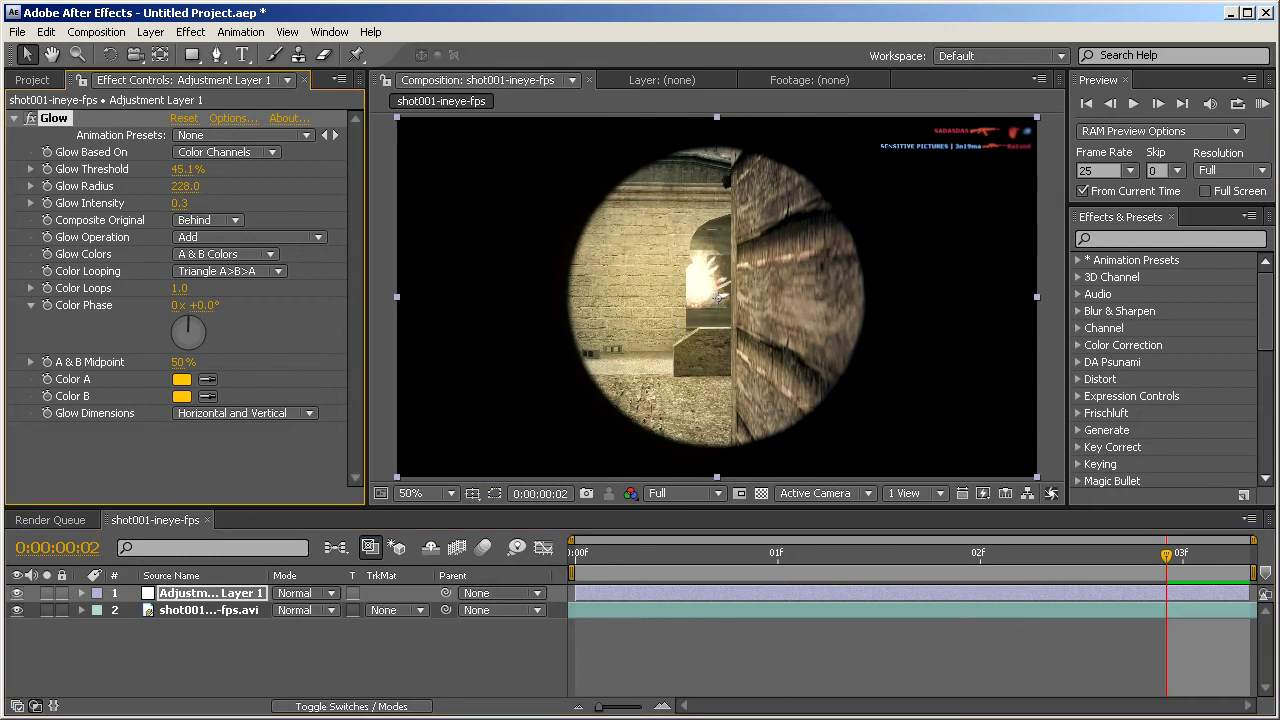
pyautogui.press('space')
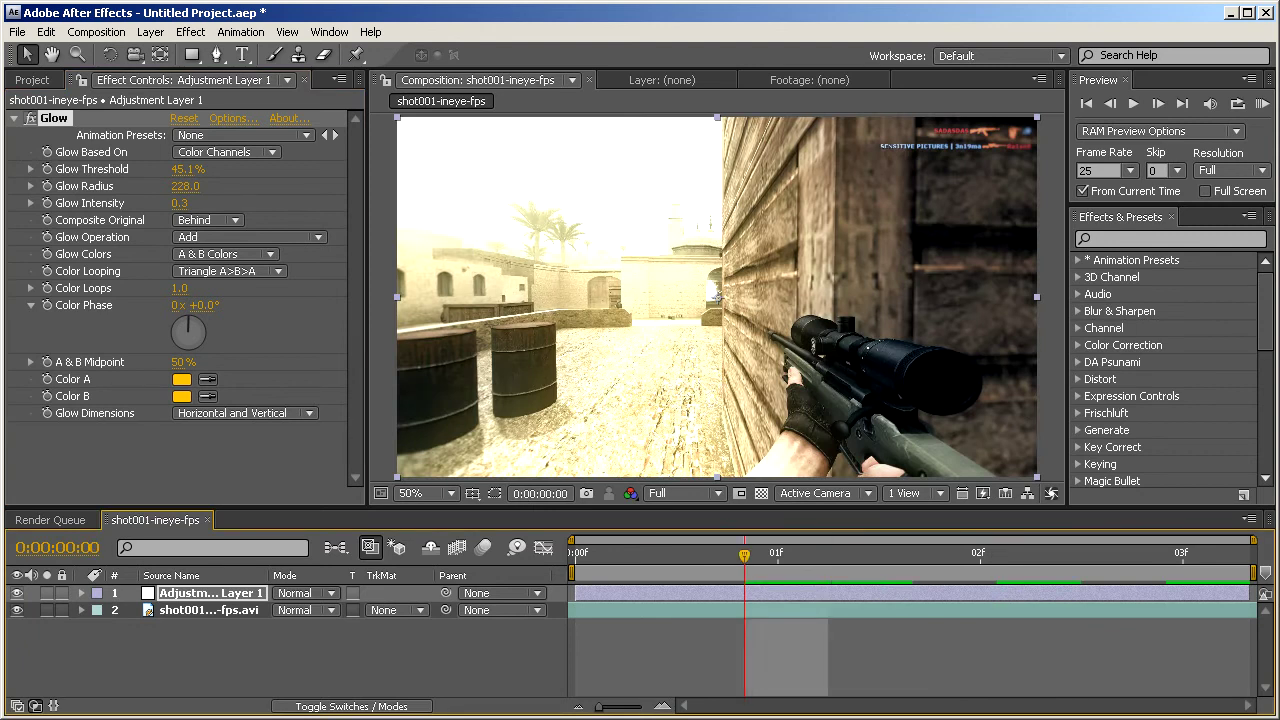
pyautogui.moveTo(180, 203); pyautogui.dragTo(178, 203)
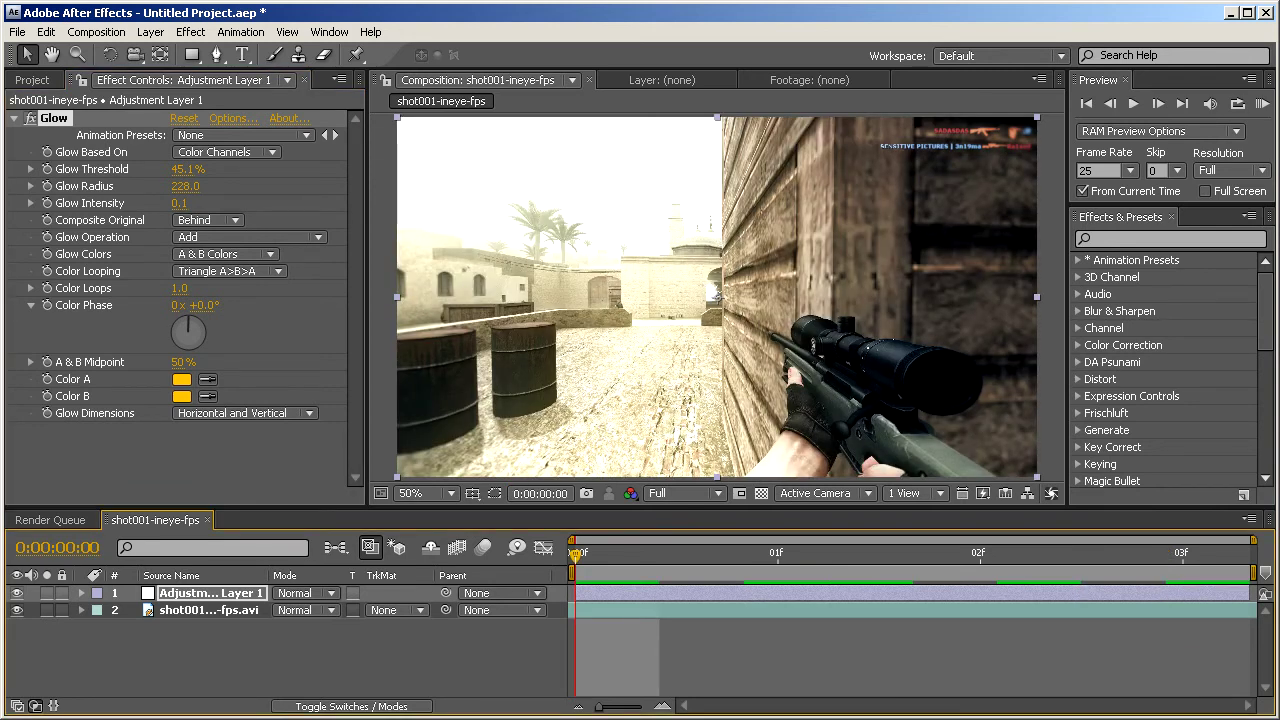
# Close the Skype window and scrub through the composition in After Effects to review the warm glow
pyautogui.hotkey('alt', 'Tab')
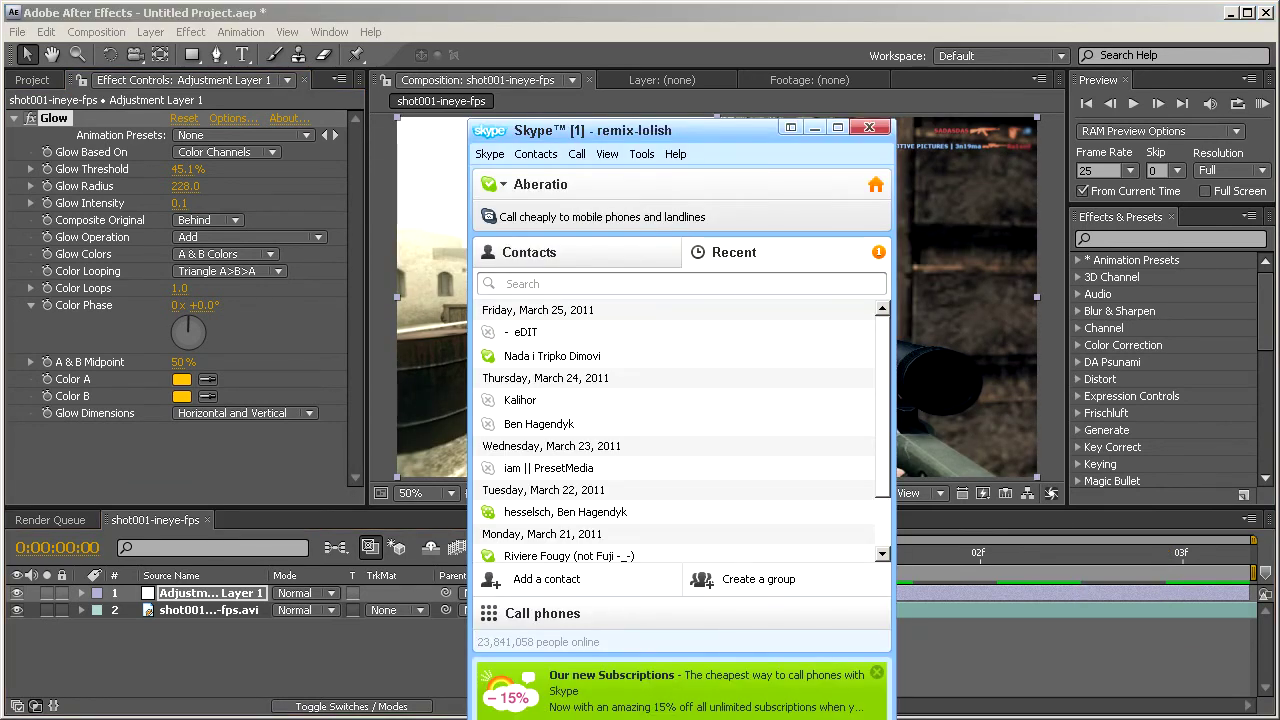
pyautogui.click(950, 104)
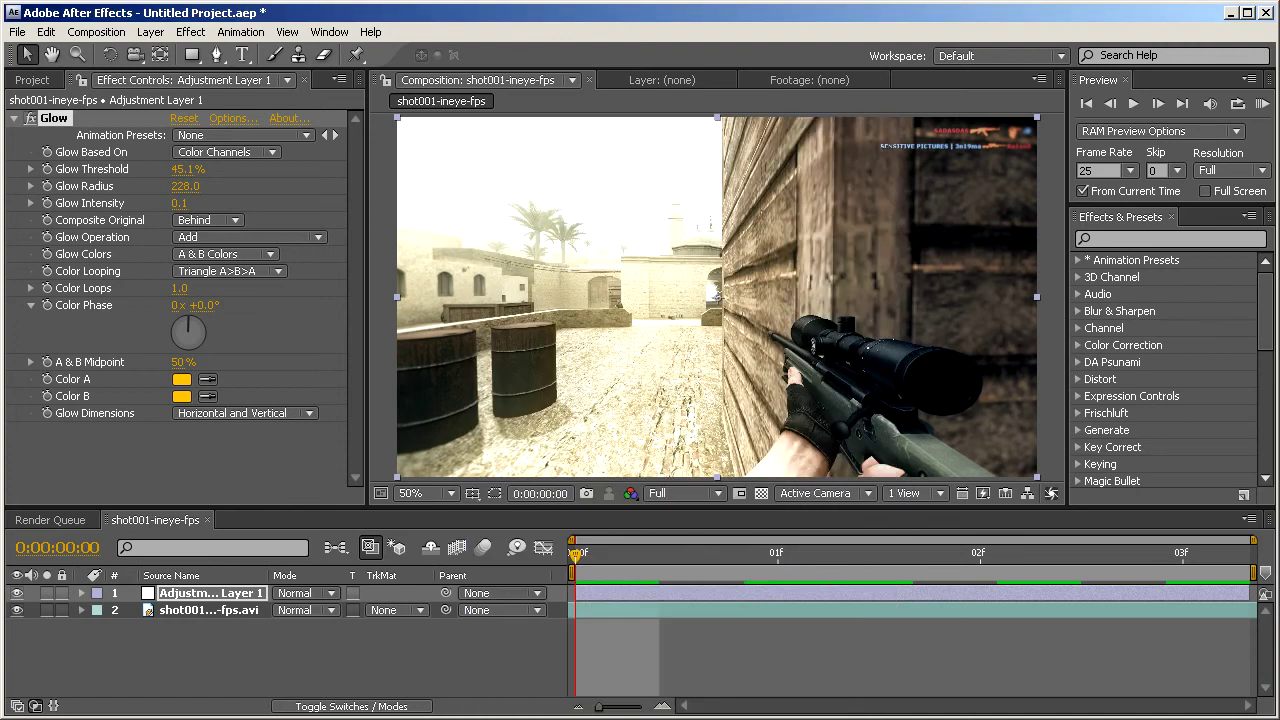
pyautogui.hotkey('alt', 'Tab')
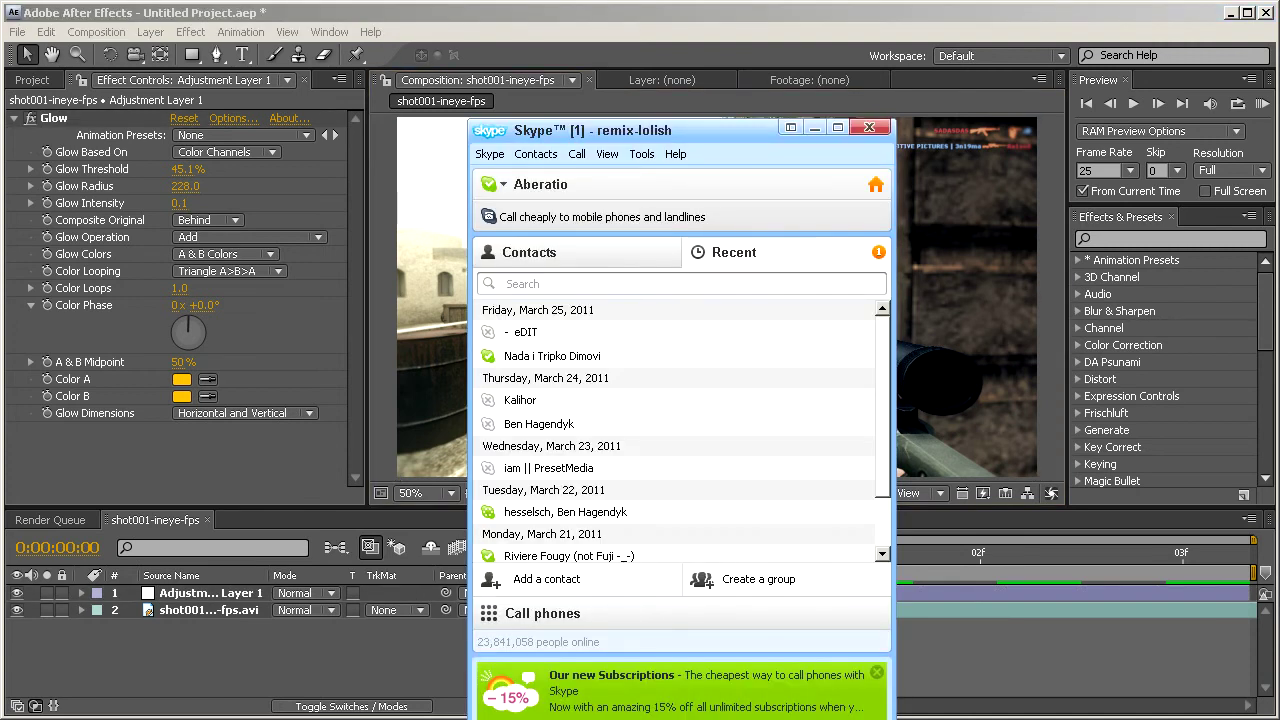
pyautogui.click(869, 127)
pyautogui.moveTo(910, 554); pyautogui.dragTo(1081, 554)
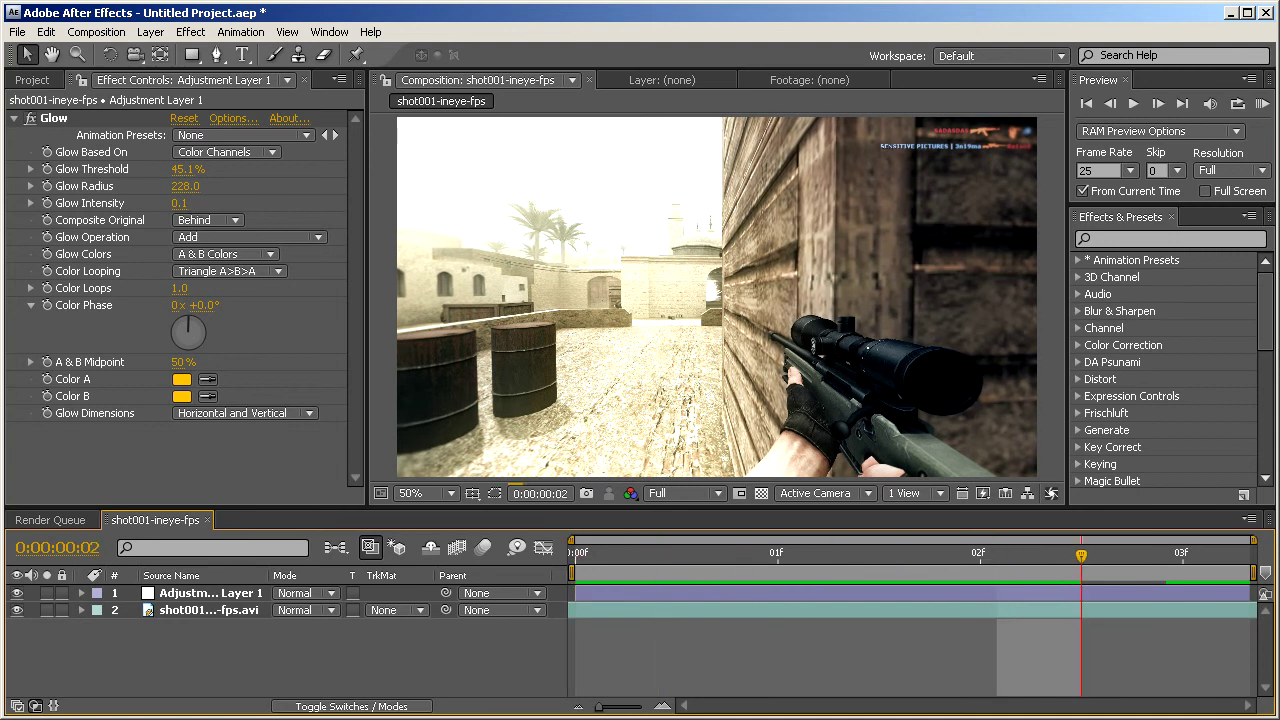